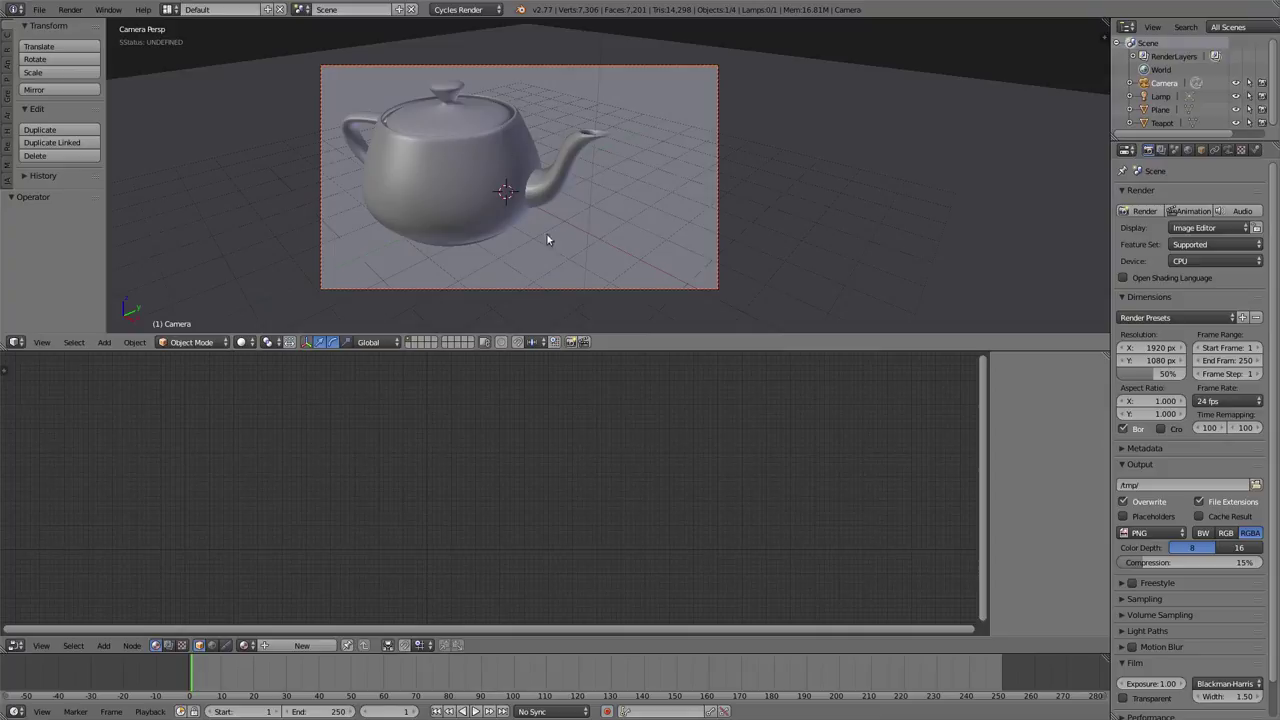
# Select the teapot and create a new node-based material for it.
pyautogui.rightClick(437, 141)
pyautogui.scroll(3, 474, 177)
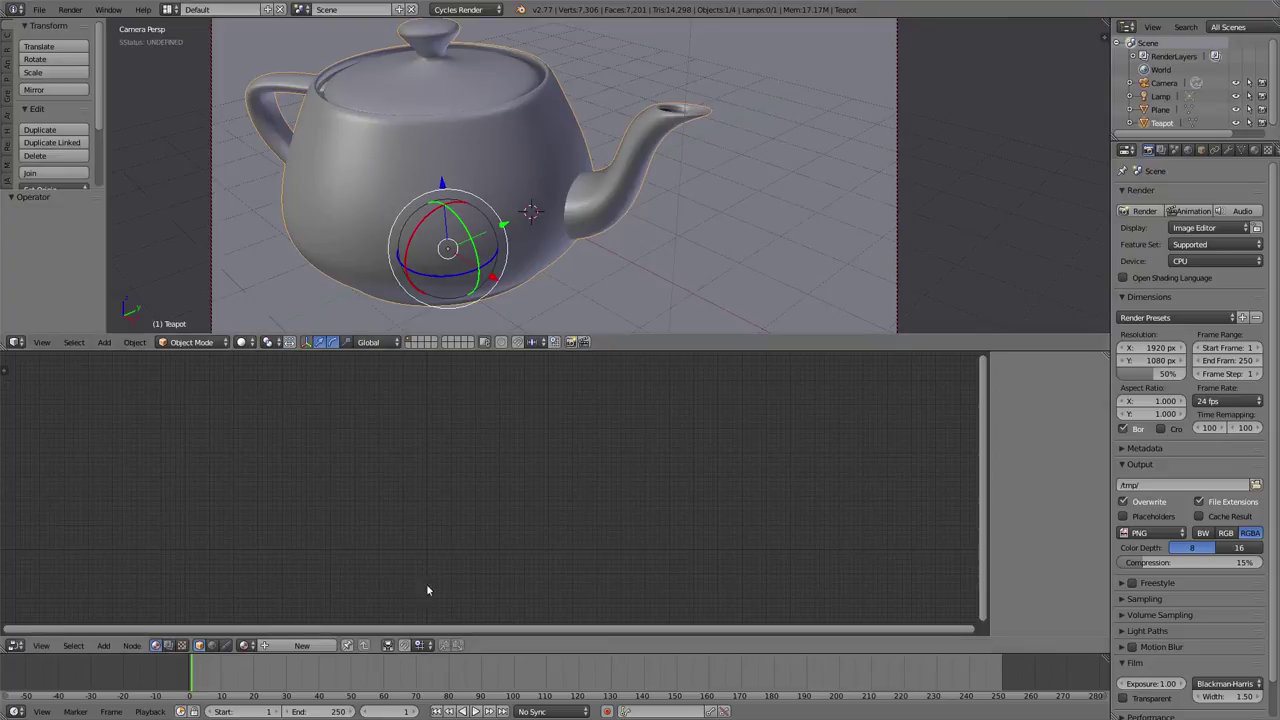
pyautogui.click(309, 647)
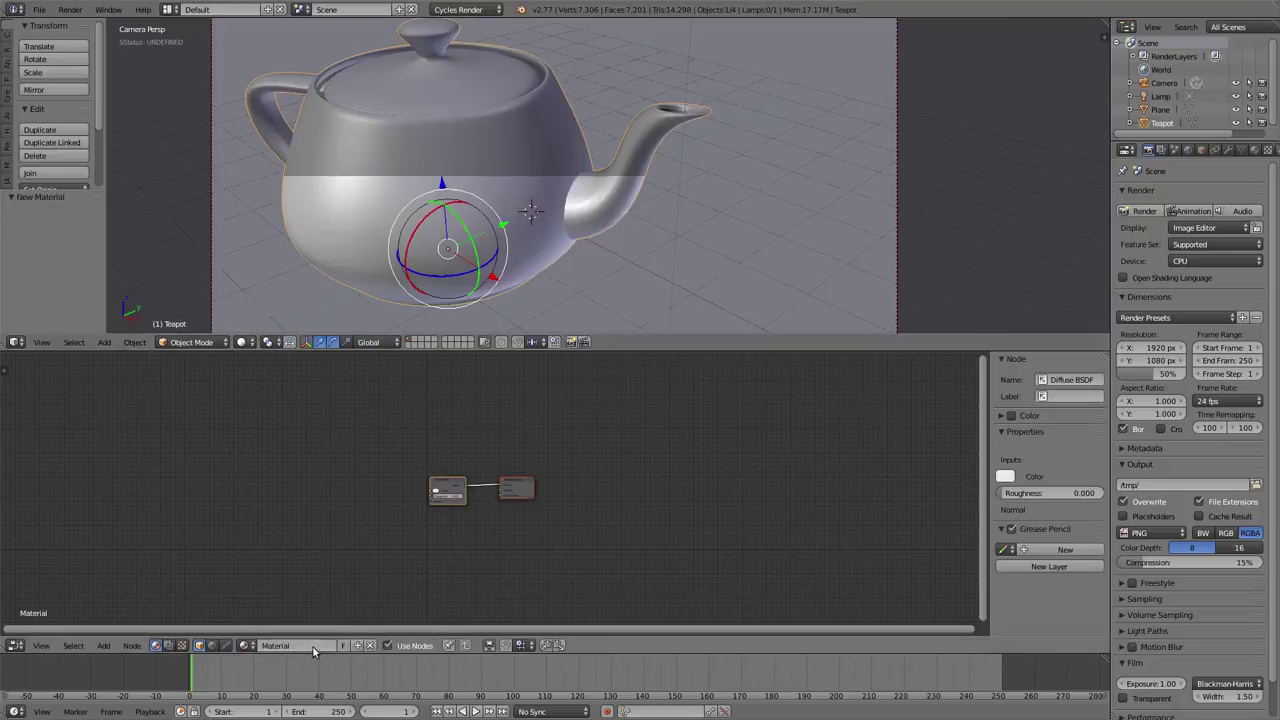
# Move the Material Output node well away from the Diffuse BSDF node and place the two nearly level.
pyautogui.scroll(4, 466, 474)
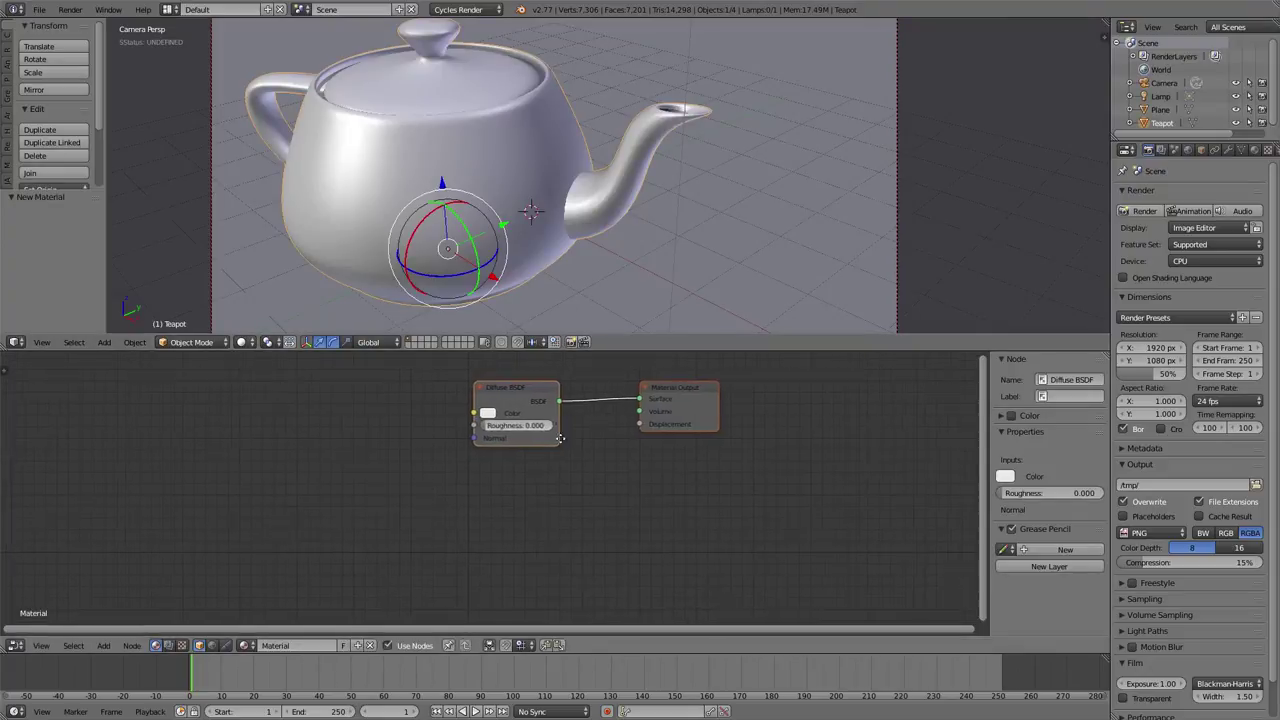
pyautogui.moveTo(711, 394); pyautogui.dragTo(487, 455, button='middle')
pyautogui.moveTo(487, 455); pyautogui.dragTo(740, 416)
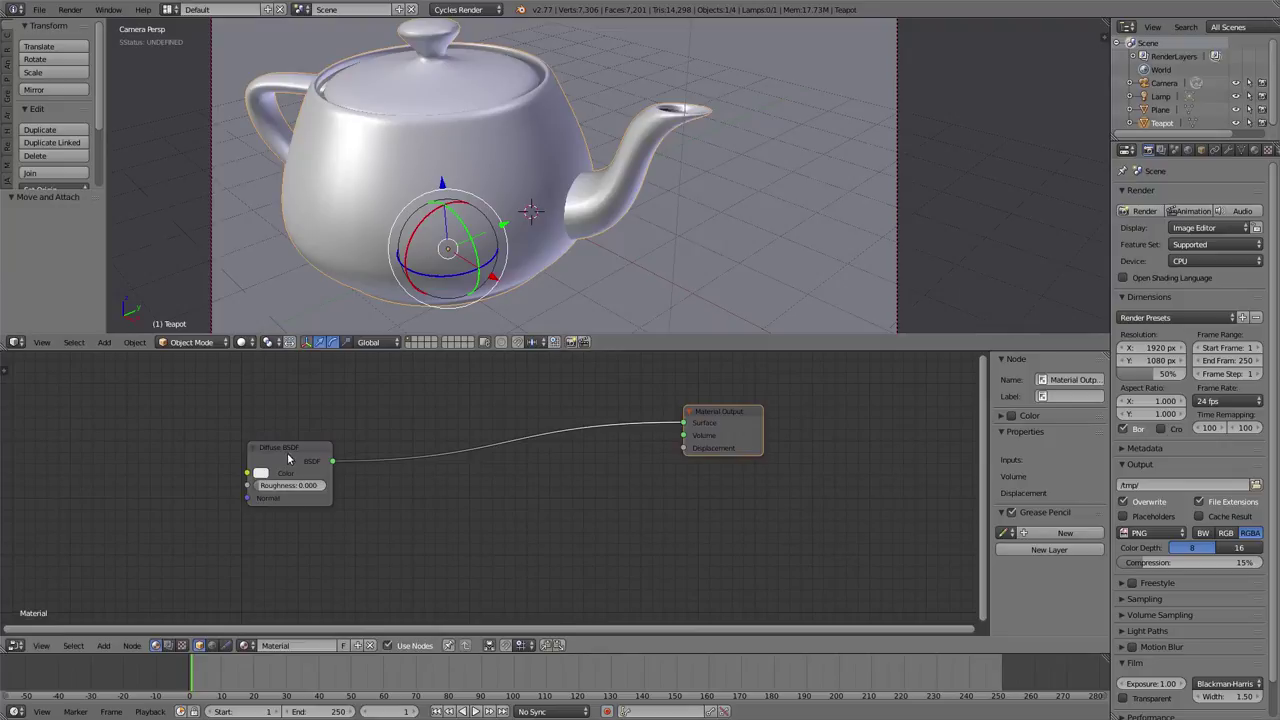
pyautogui.moveTo(288, 458); pyautogui.dragTo(310, 412)
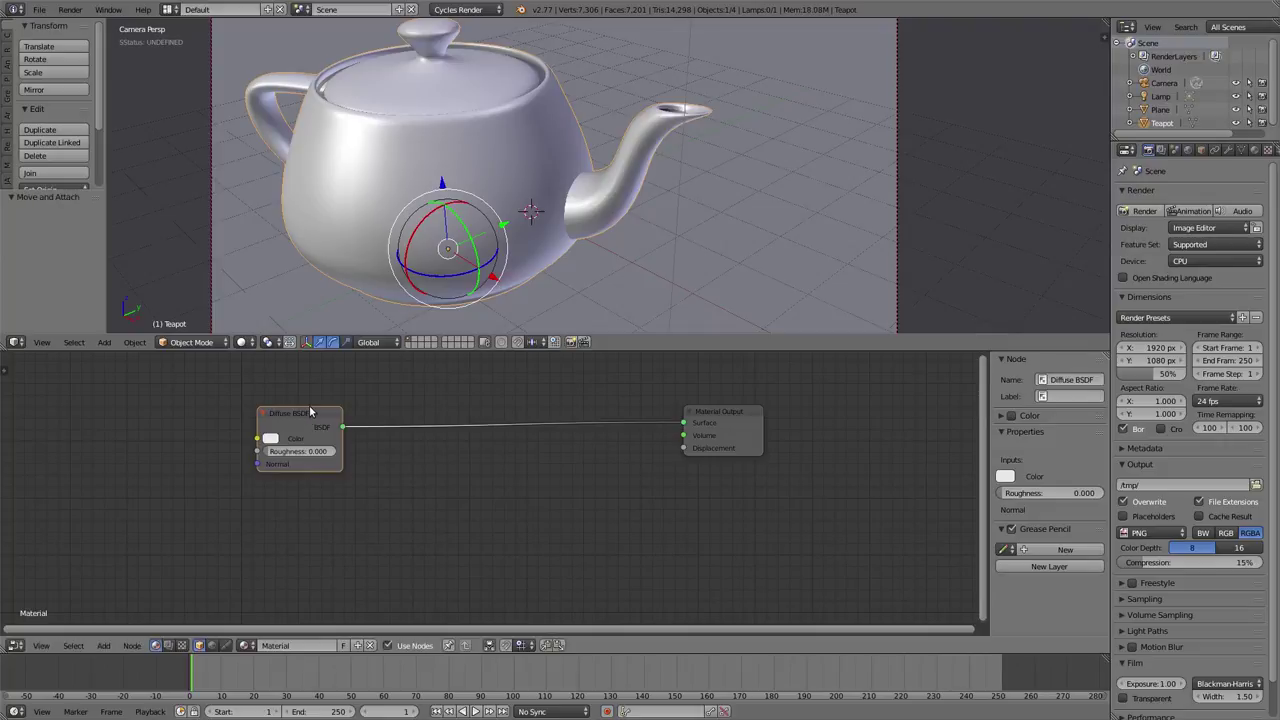
# Widen the Diffuse BSDF node slightly.
pyautogui.moveTo(343, 445)
pyautogui.mouseDown()
pyautogui.moveTo(440, 450)
pyautogui.moveTo(340, 450)
pyautogui.moveTo(434, 451)
pyautogui.moveTo(362, 452)
pyautogui.mouseUp()
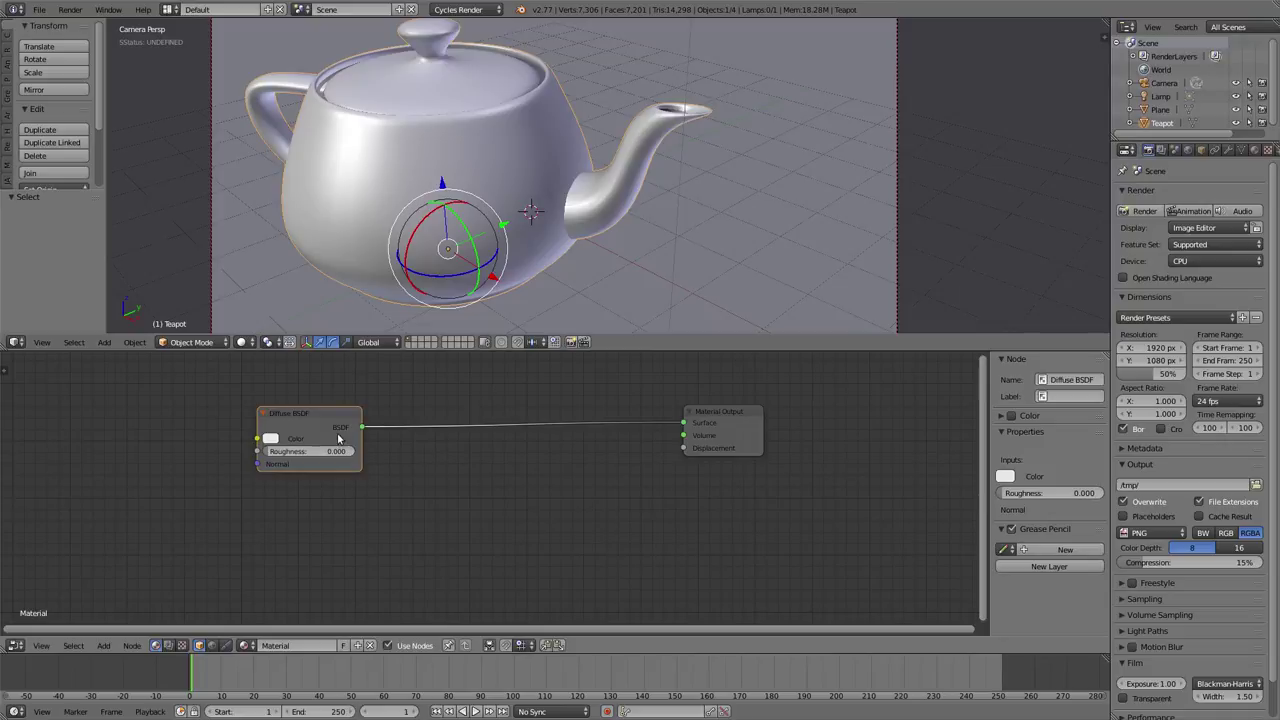
pyautogui.moveTo(361, 443)
pyautogui.mouseDown()
pyautogui.moveTo(430, 450)
pyautogui.moveTo(340, 452)
pyautogui.moveTo(382, 455)
pyautogui.moveTo(345, 458)
pyautogui.moveTo(363, 458)
pyautogui.mouseUp()
pyautogui.scroll(2, 414, 420)
pyautogui.scroll(-2, 429, 431)
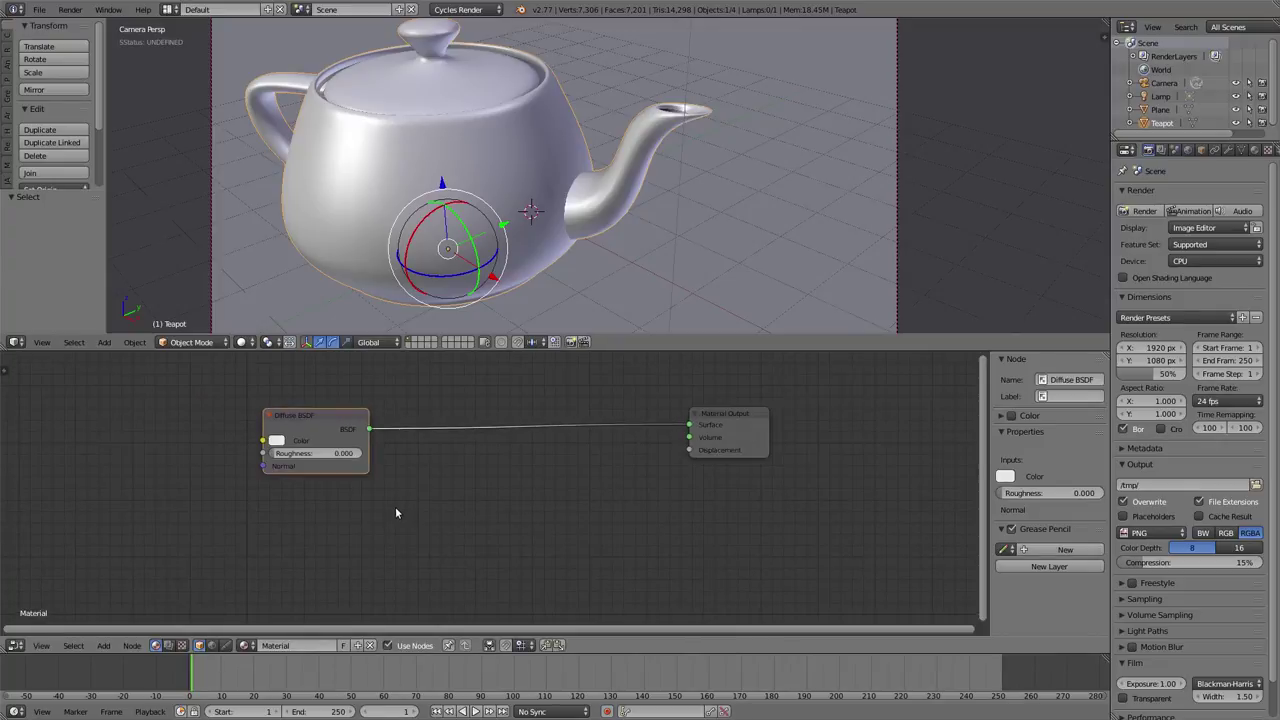
# Add a Glass BSDF shader node below the Diffuse BSDF and raise the Material Output node slightly.
pyautogui.hotkey('shift', 'a')
pyautogui.moveTo(385, 404)
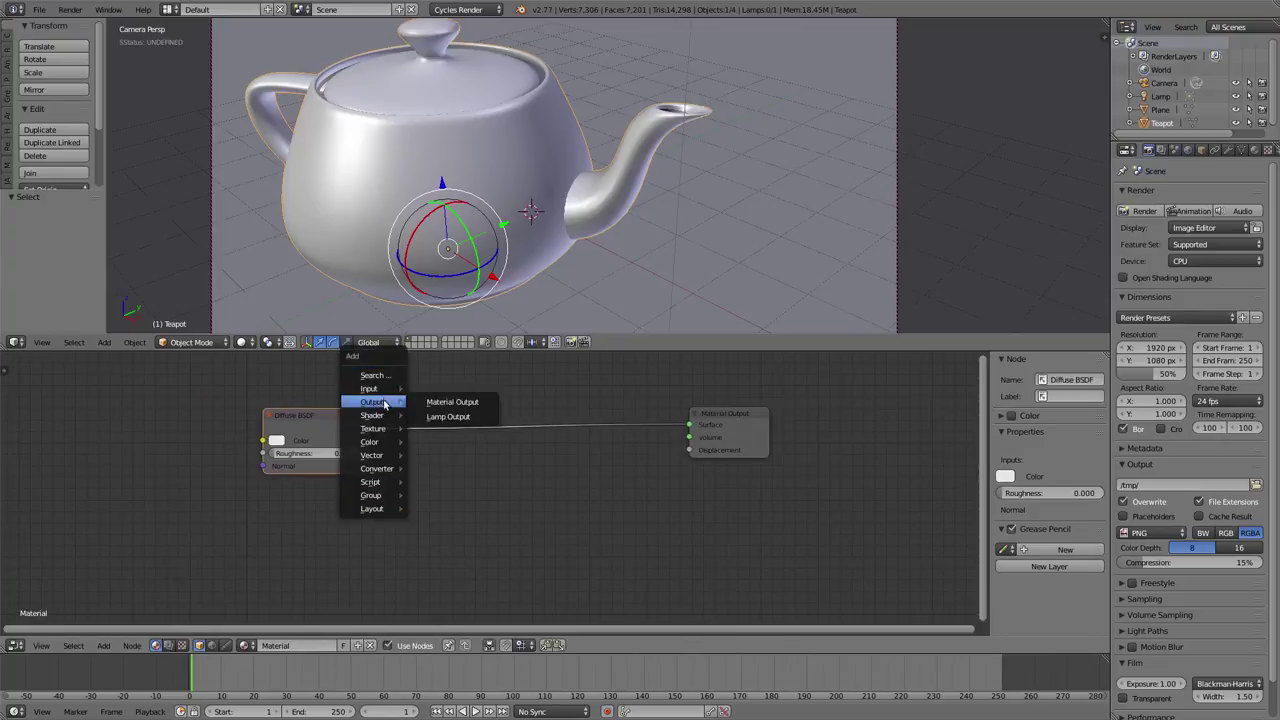
pyautogui.moveTo(396, 429)
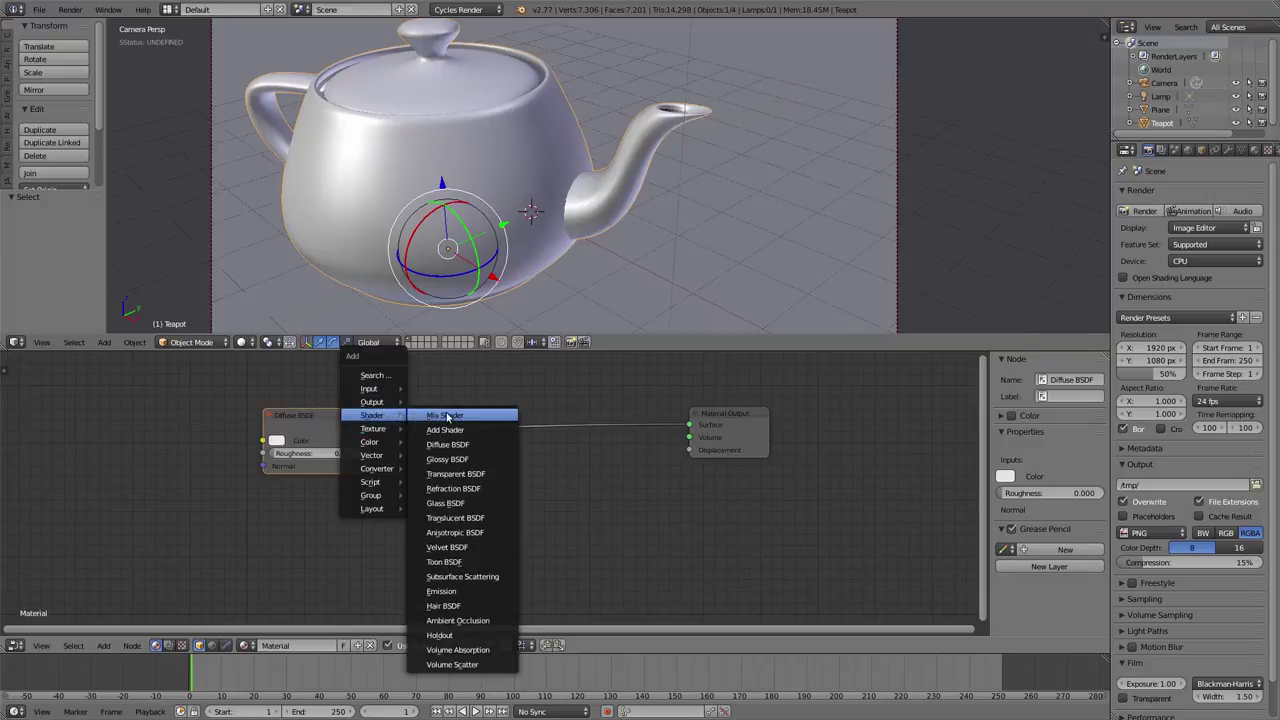
pyautogui.click(470, 503)
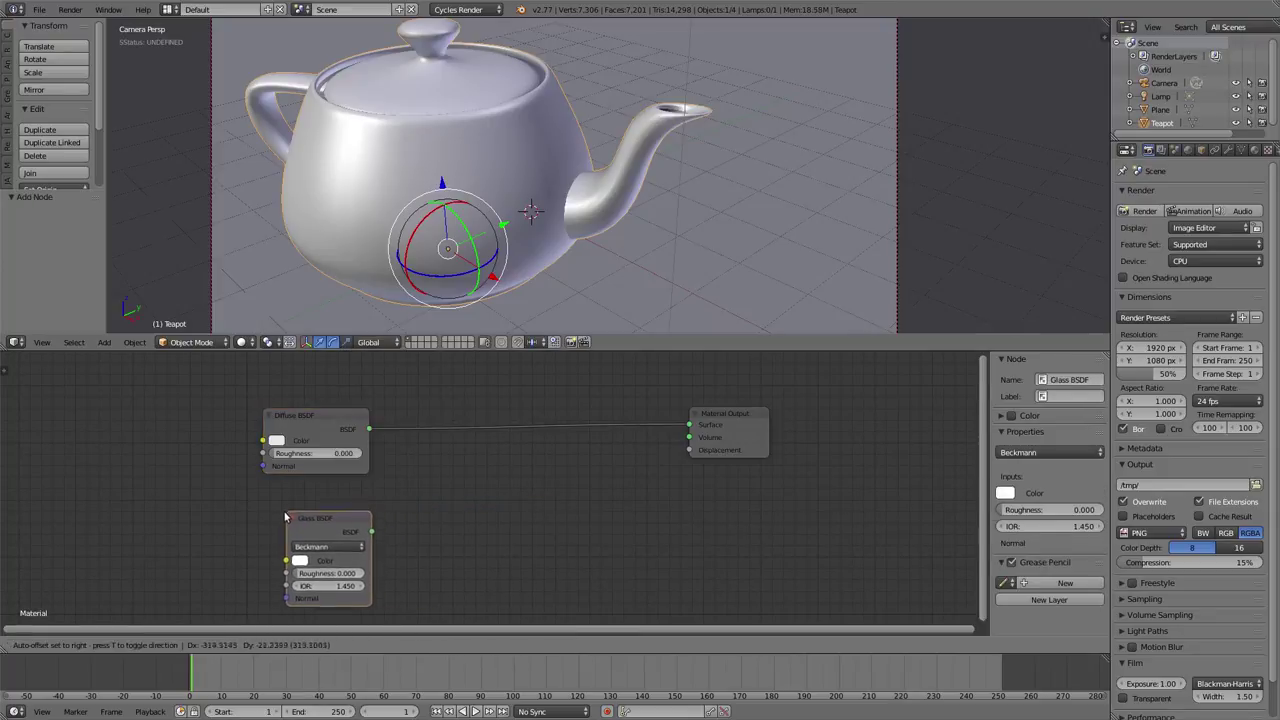
pyautogui.click(302, 512)
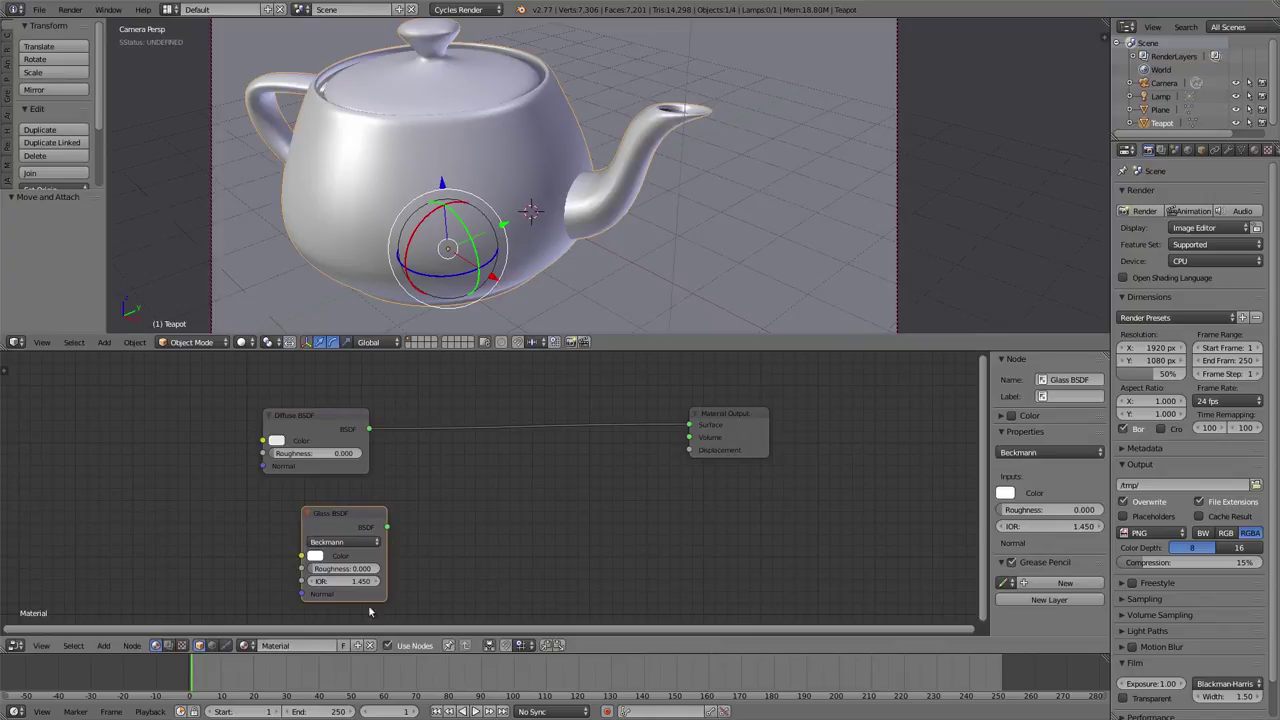
pyautogui.moveTo(744, 404); pyautogui.dragTo(748, 399)
pyautogui.moveTo(338, 527)
pyautogui.mouseDown()
pyautogui.moveTo(352, 519)
pyautogui.moveTo(314, 520)
pyautogui.mouseUp()
# Insert a Mix Shader node into the link between the Diffuse BSDF and the Material Output.
pyautogui.hotkey('shift', 'a')
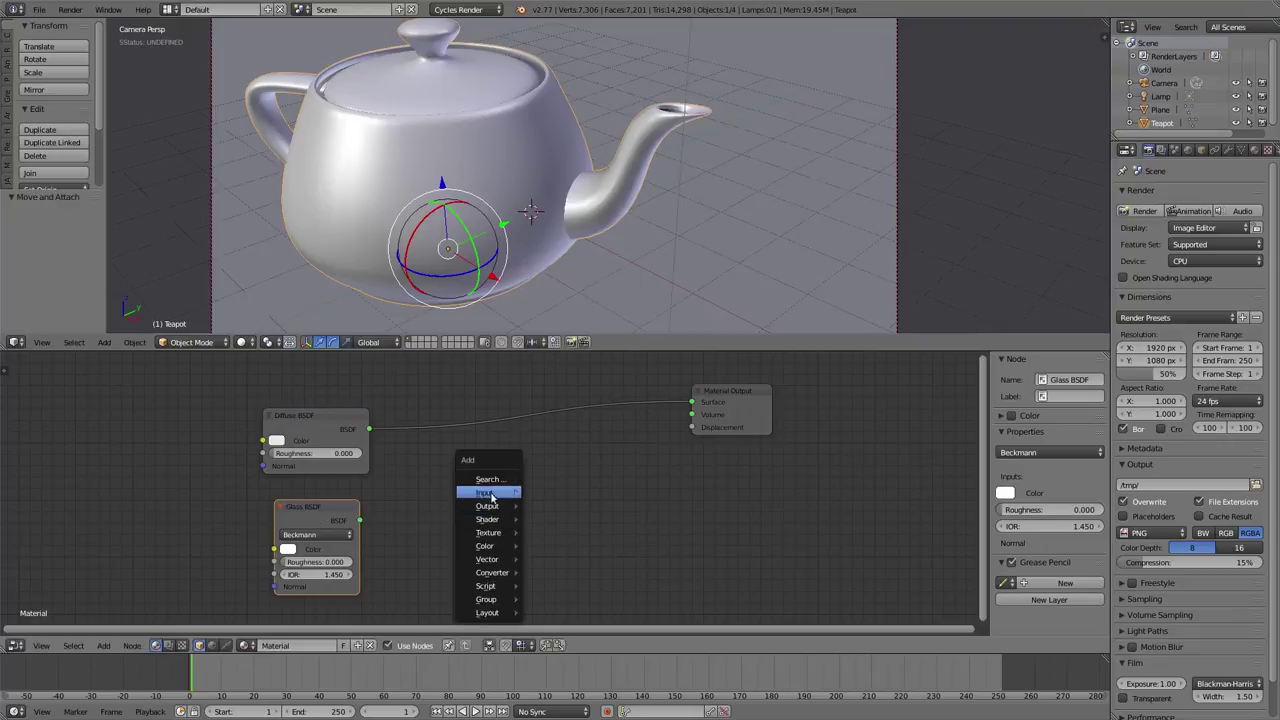
pyautogui.moveTo(517, 521)
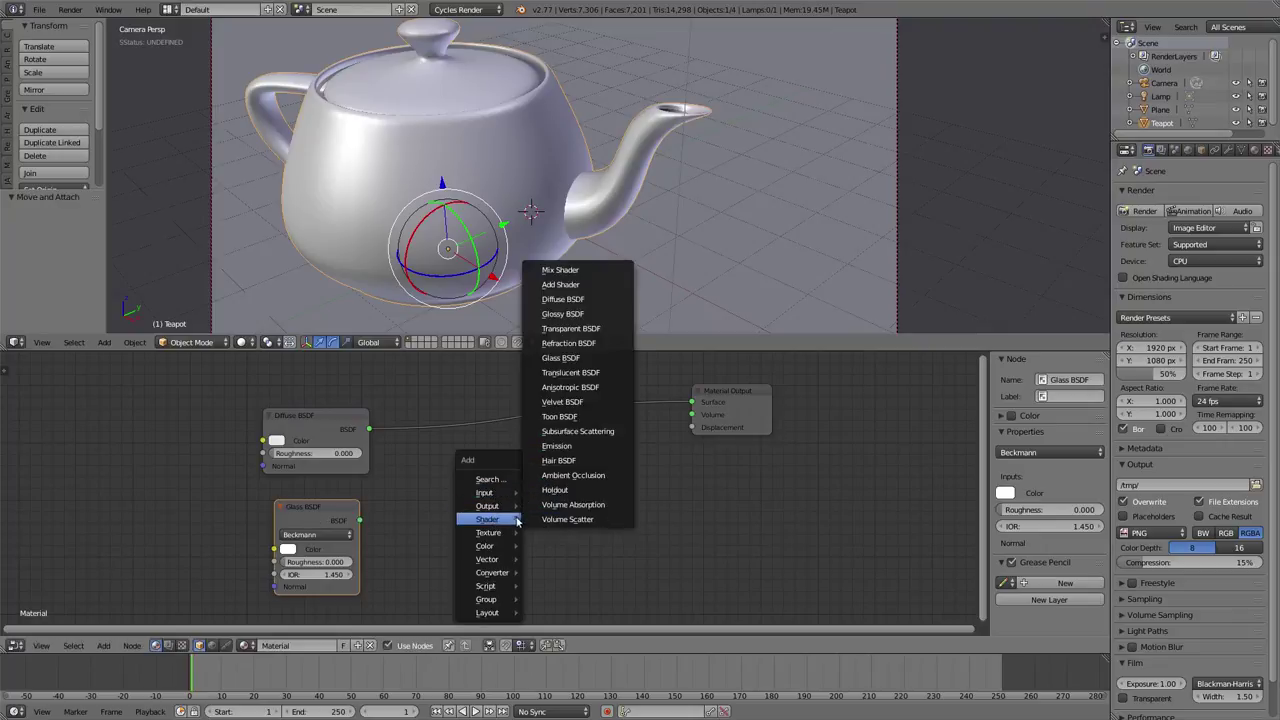
pyautogui.click(560, 270)
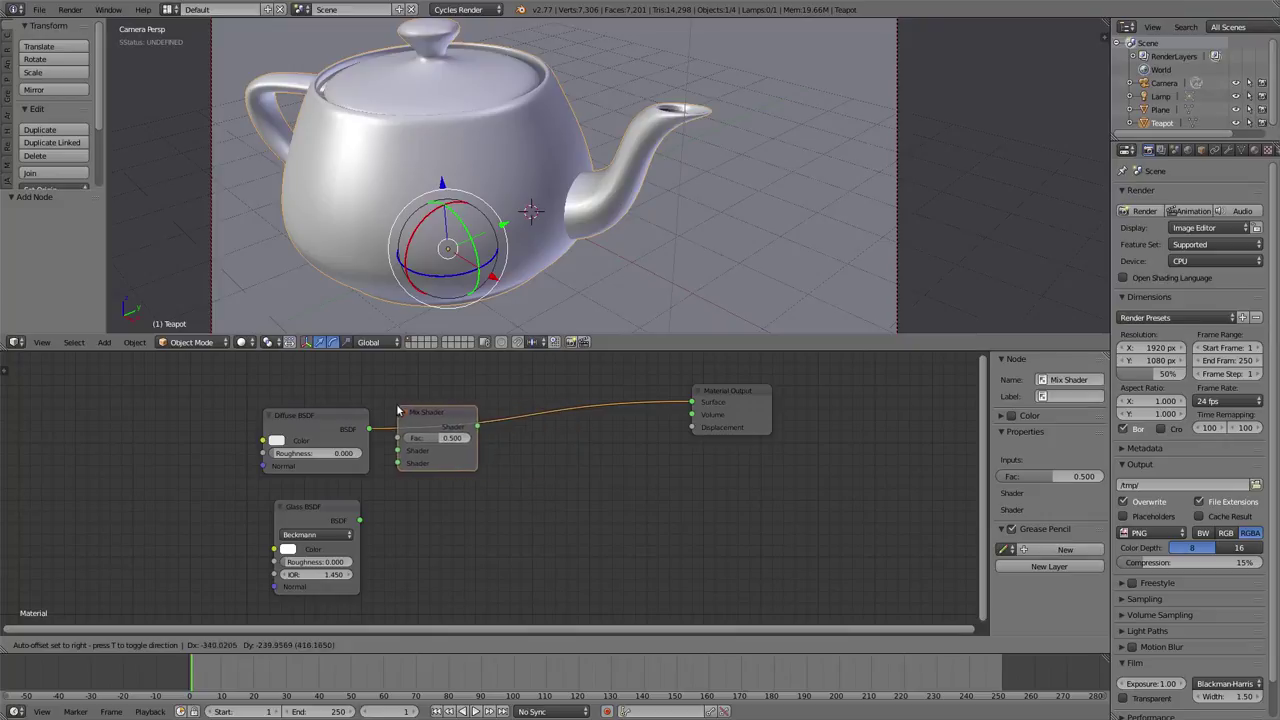
pyautogui.click(547, 393)
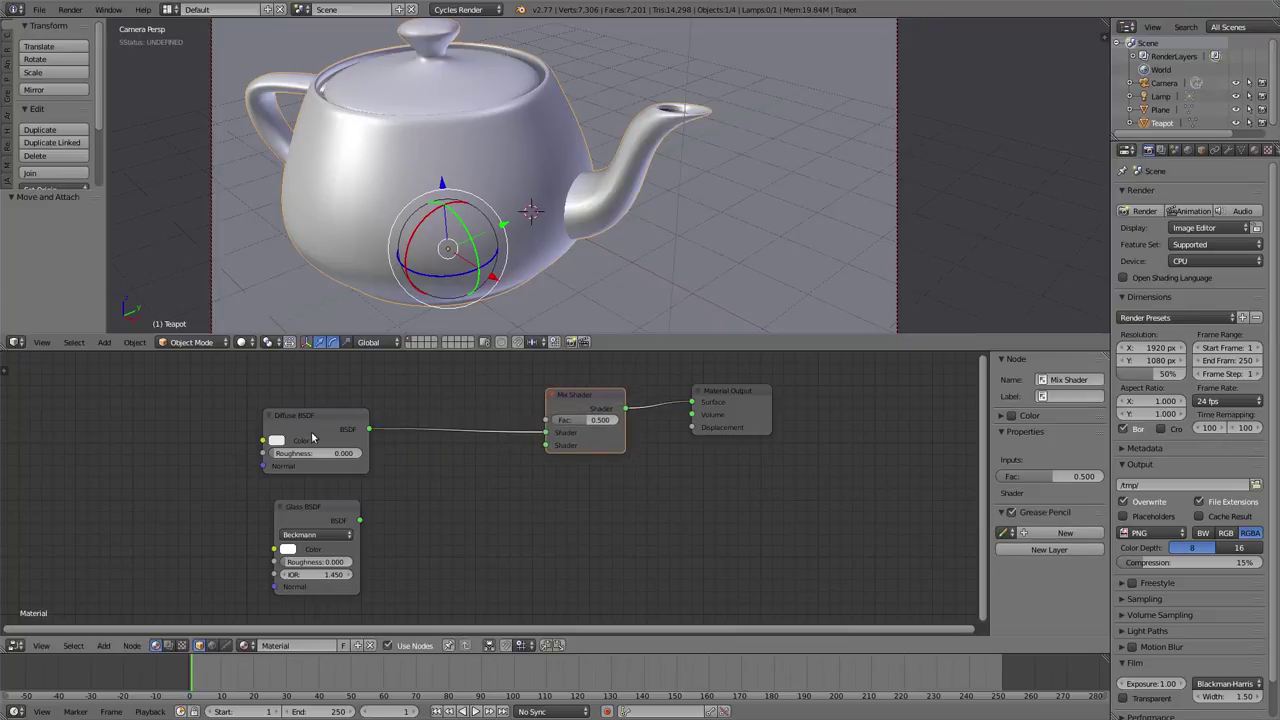
pyautogui.moveTo(300, 418)
pyautogui.mouseDown()
pyautogui.moveTo(397, 407)
pyautogui.moveTo(264, 407)
pyautogui.moveTo(304, 407)
pyautogui.mouseUp()
pyautogui.moveTo(592, 394); pyautogui.dragTo(557, 409)
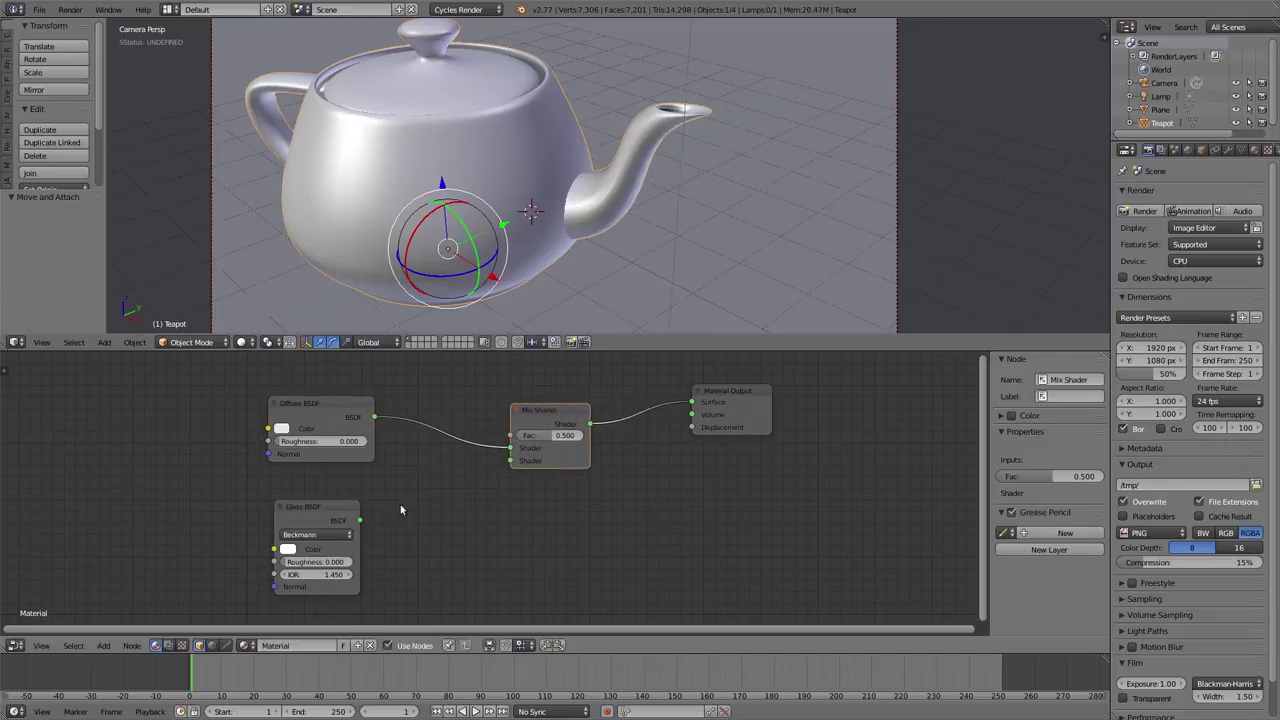
# Connect the Glass BSDF to the Mix Shader's second shader input and spread the Mix Shader and Material Output nodes out.
pyautogui.moveTo(360, 520); pyautogui.dragTo(497, 455)
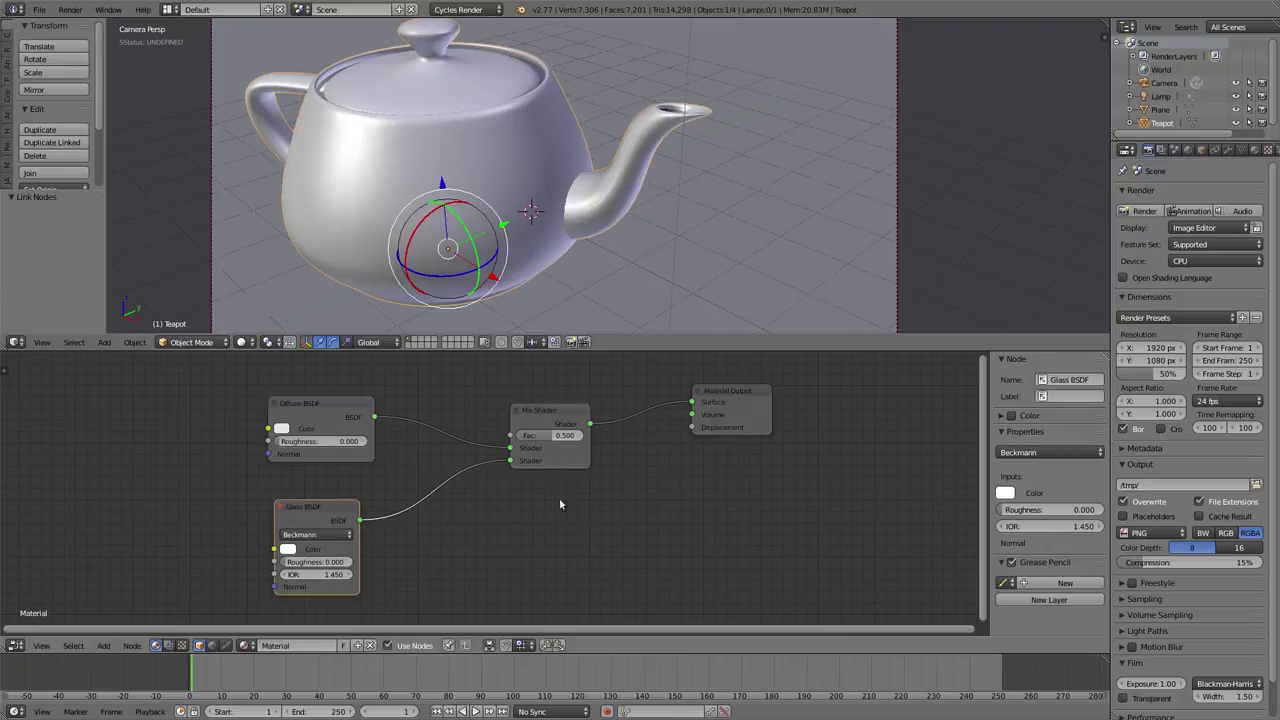
pyautogui.moveTo(737, 400); pyautogui.dragTo(816, 390)
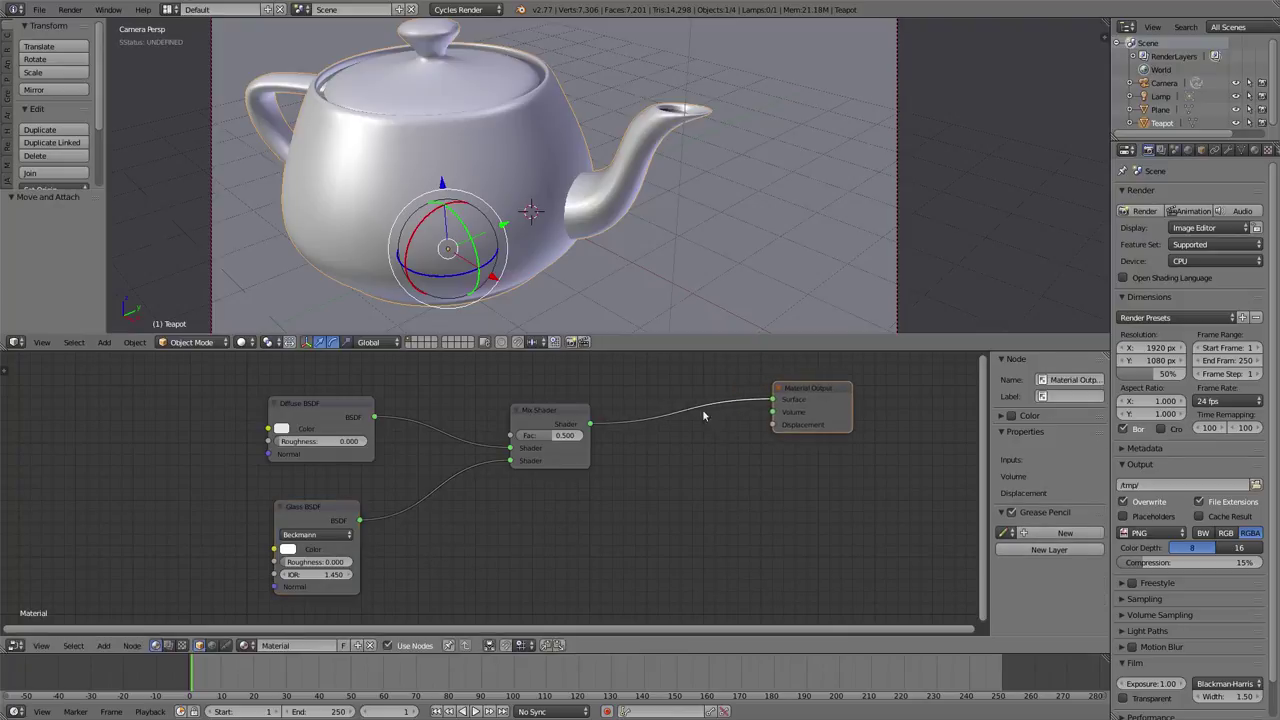
pyautogui.moveTo(573, 412); pyautogui.dragTo(633, 407)
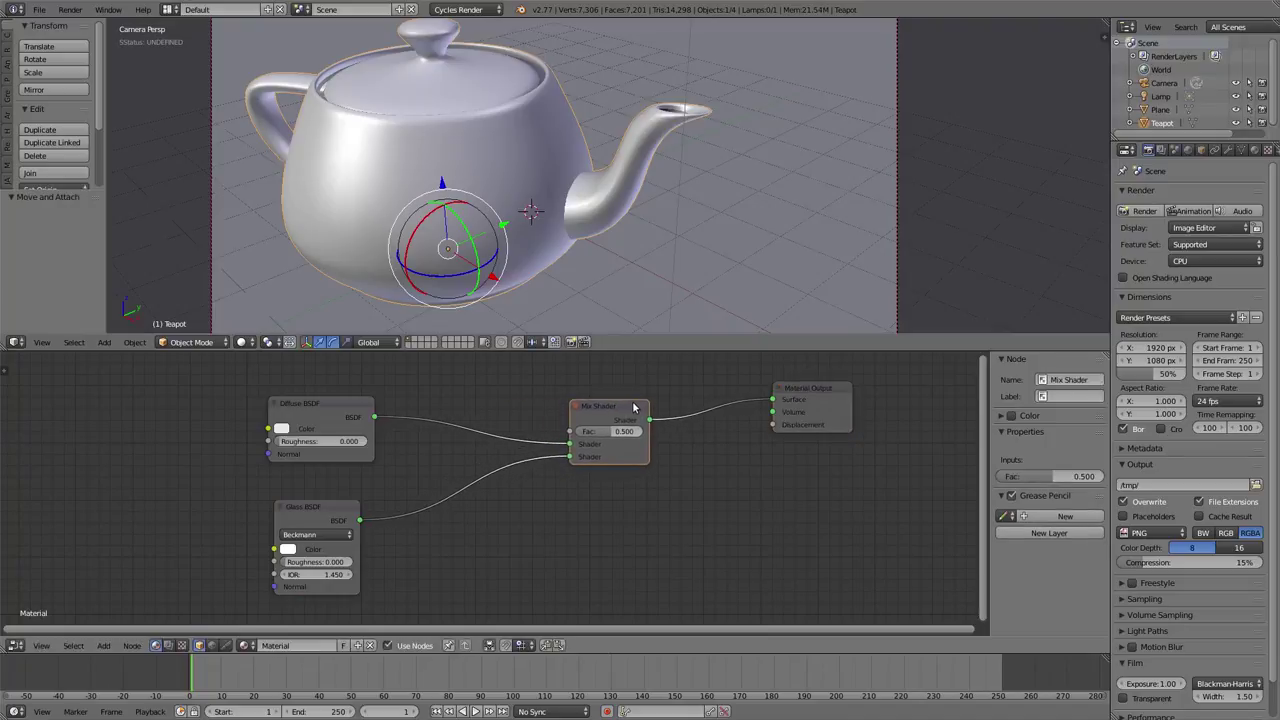
pyautogui.click(620, 410)
pyautogui.moveTo(620, 410); pyautogui.dragTo(599, 391)
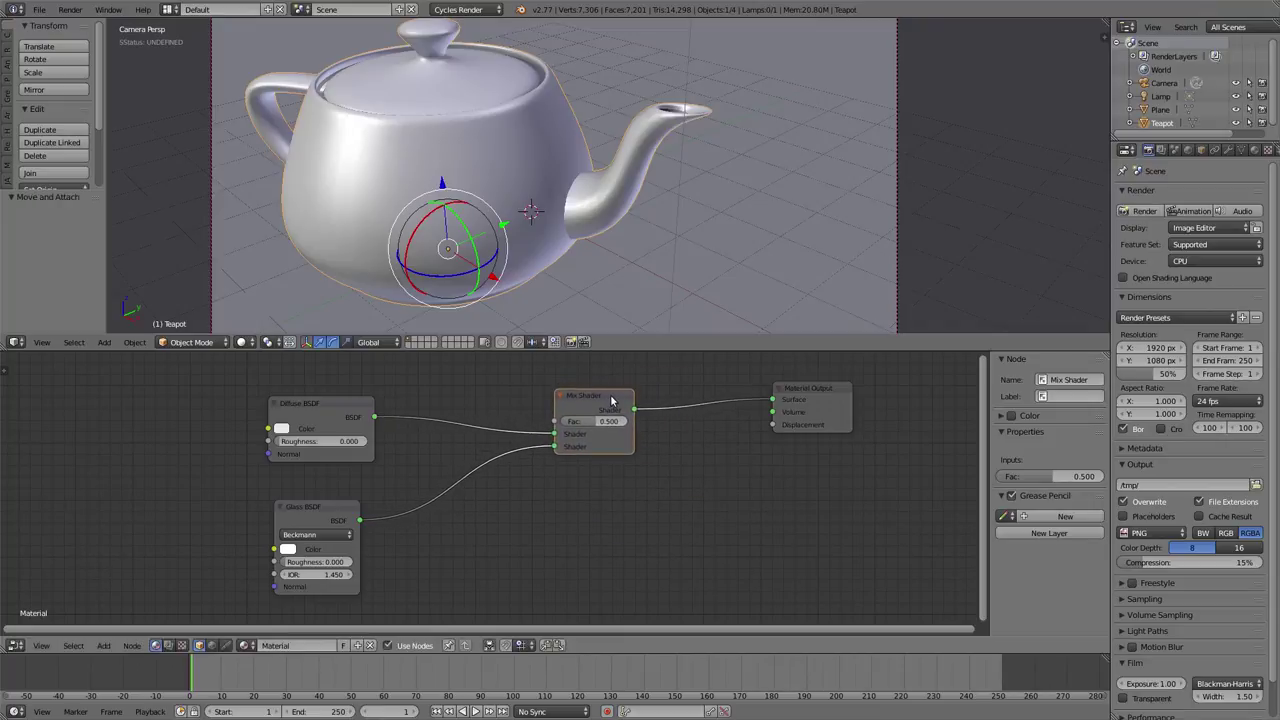
# Detach the Mix Shader from its links, place it below the chain, and undo the detachment.
pyautogui.scroll(4, 599, 391)
pyautogui.scroll(-5, 599, 397)
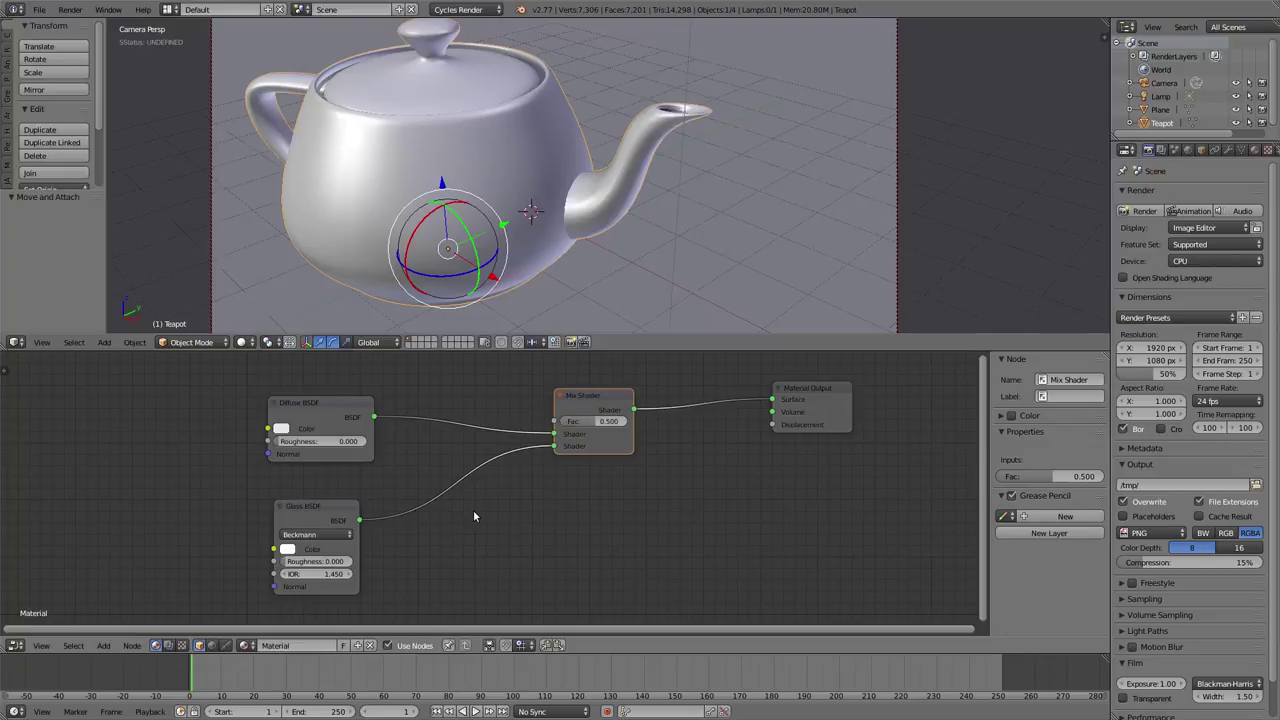
pyautogui.hotkey('alt', 'd')
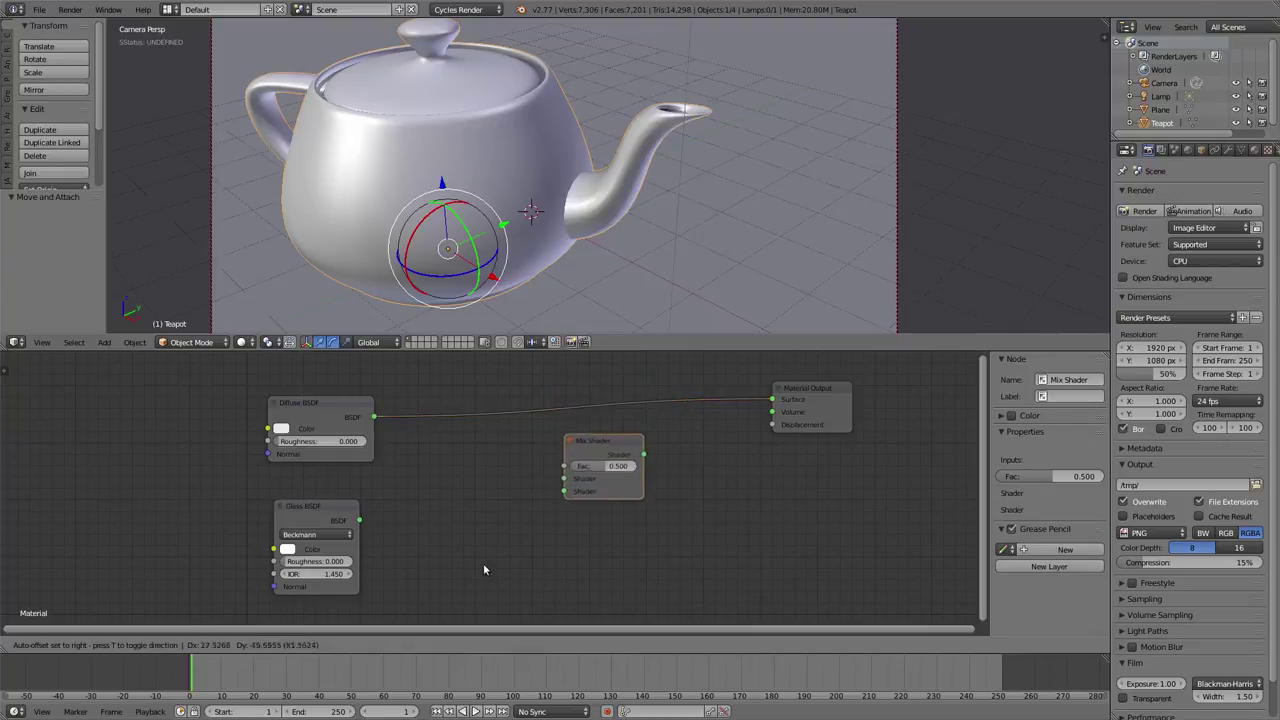
pyautogui.click(481, 606)
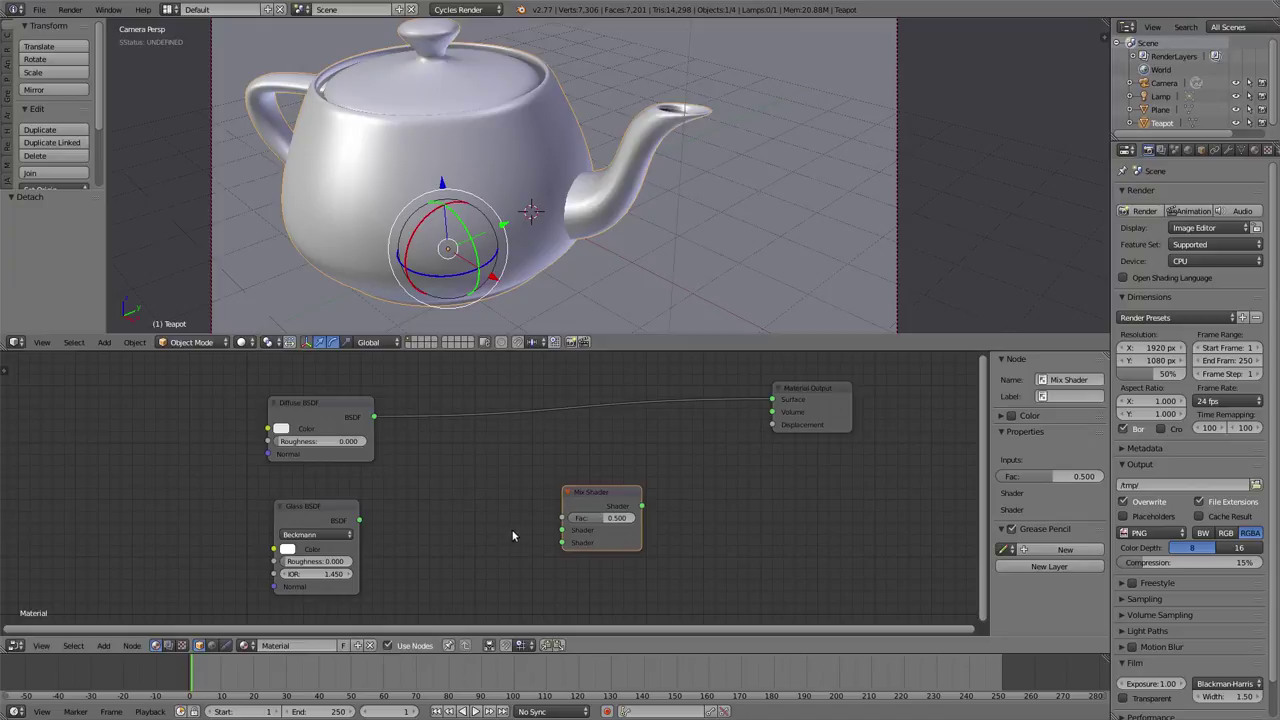
pyautogui.hotkey('ctrl', 'z')
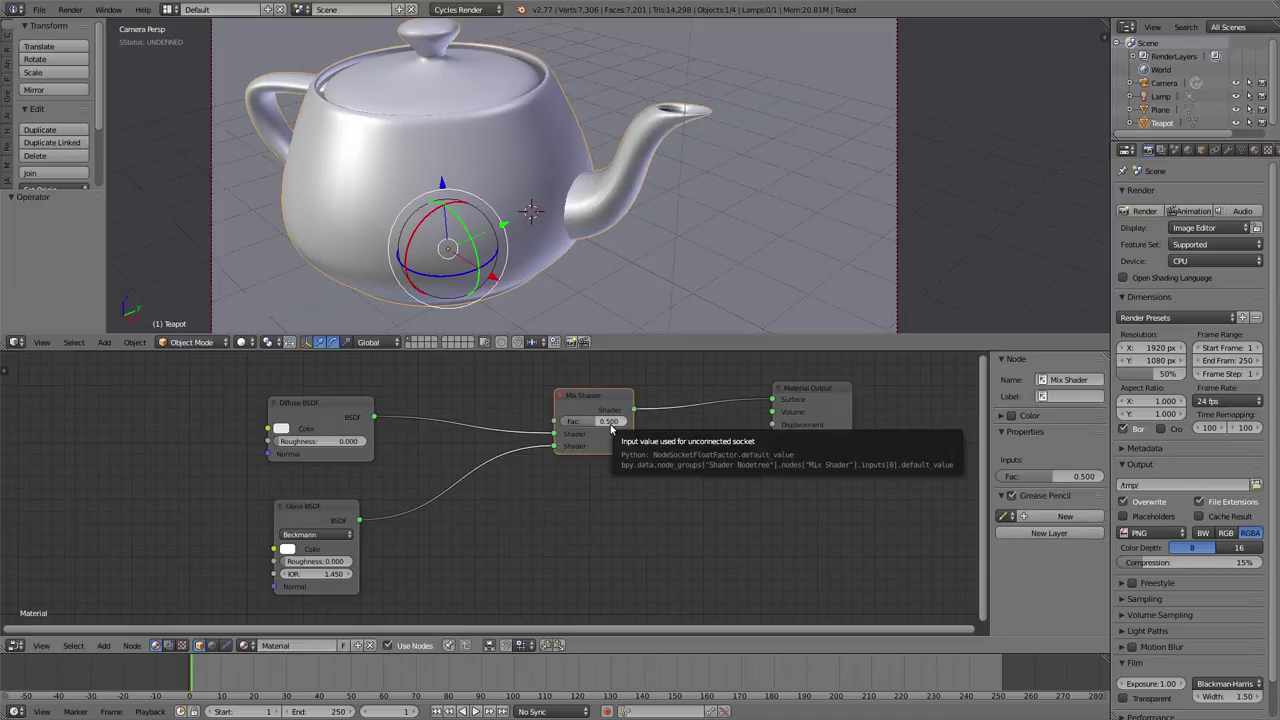
# Delete the Mix Shader with reconnection, keeping the Diffuse BSDF linked to the Material Output.
pyautogui.hotkey('ctrl', 'x')
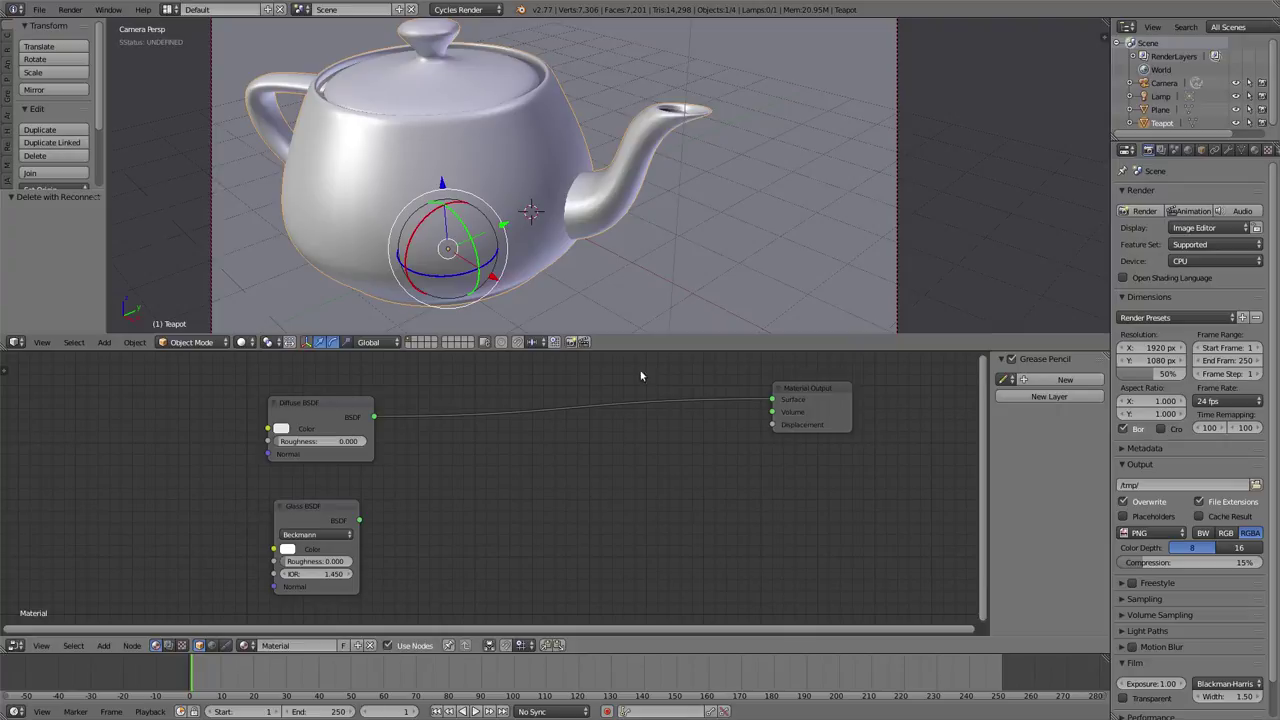
# Label the Diffuse BSDF node "teste".
pyautogui.click(342, 401)
pyautogui.scroll(1, 396, 414)
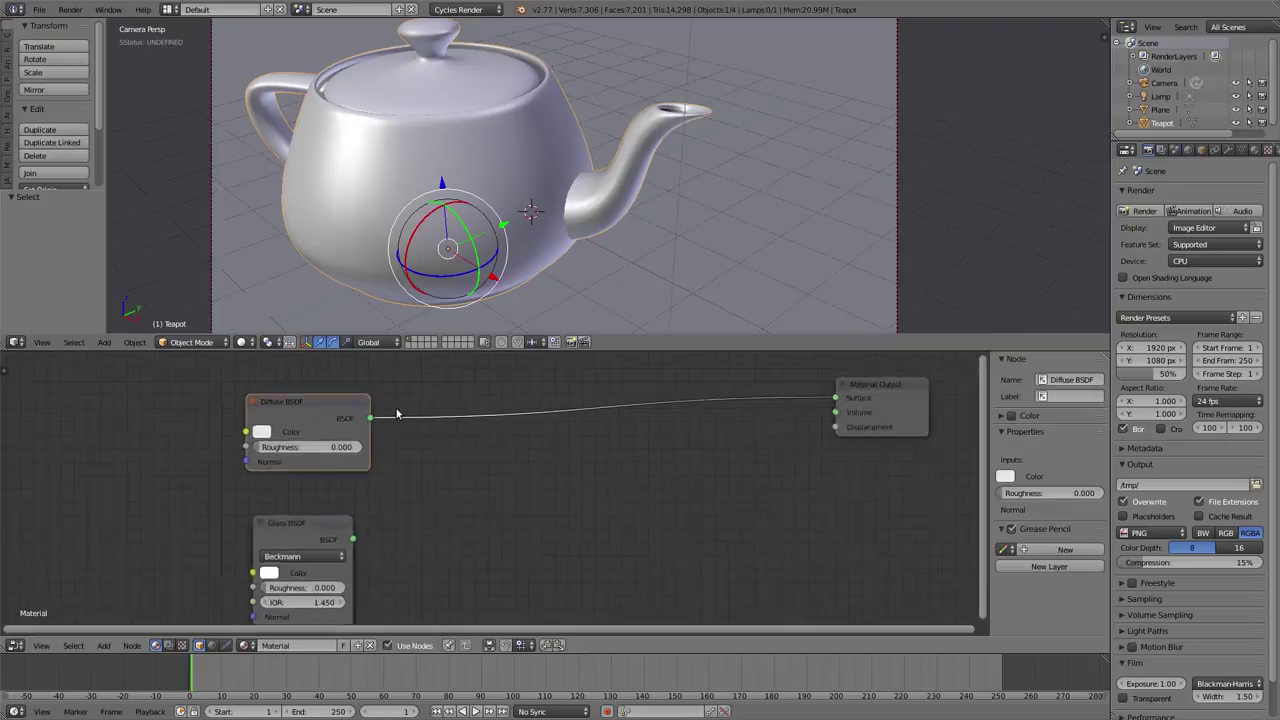
pyautogui.scroll(2, 396, 414)
pyautogui.moveTo(292, 408); pyautogui.dragTo(380, 417)
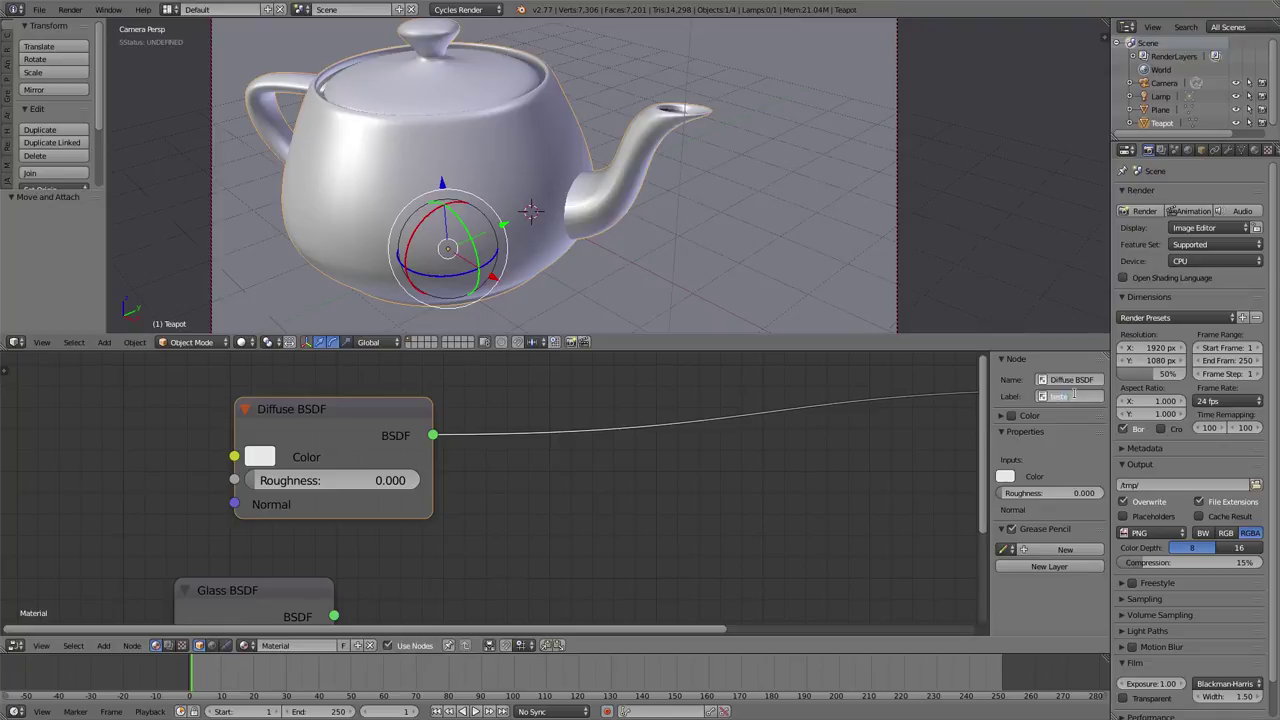
pyautogui.press('Return')
pyautogui.scroll(-2, 395, 522)
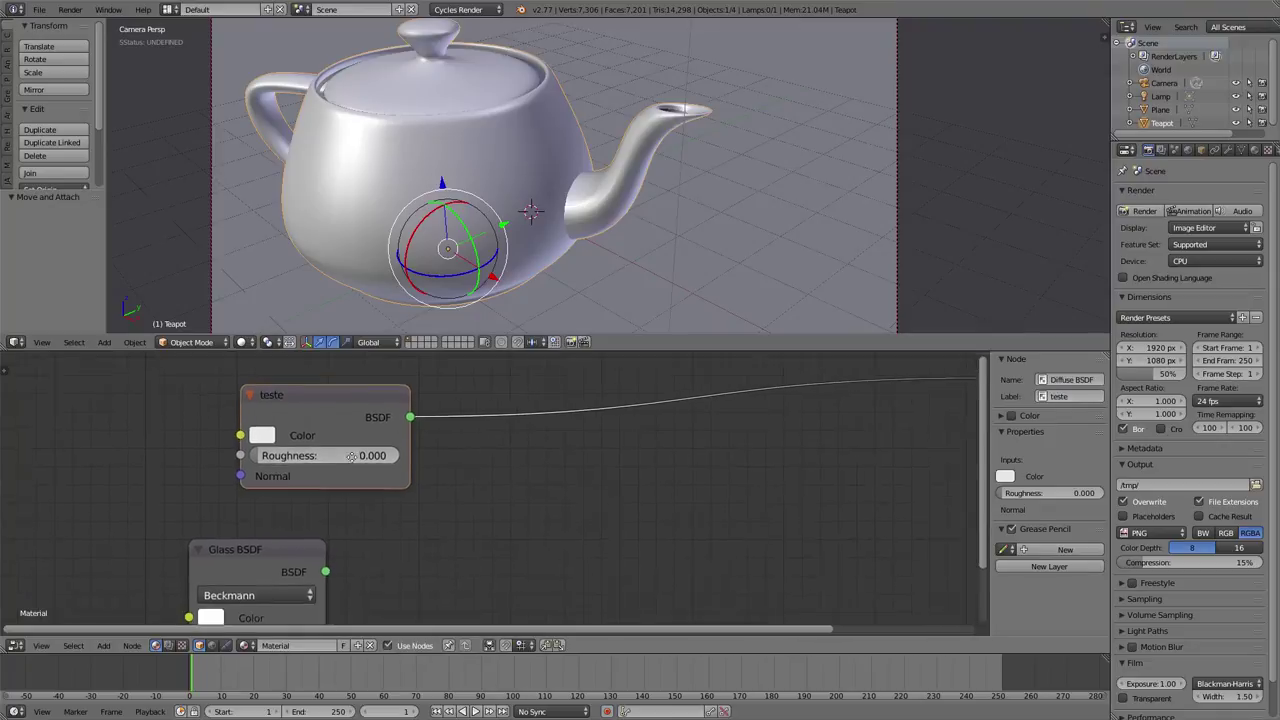
# Label the Glass BSDF node "vidro".
pyautogui.click(252, 556)
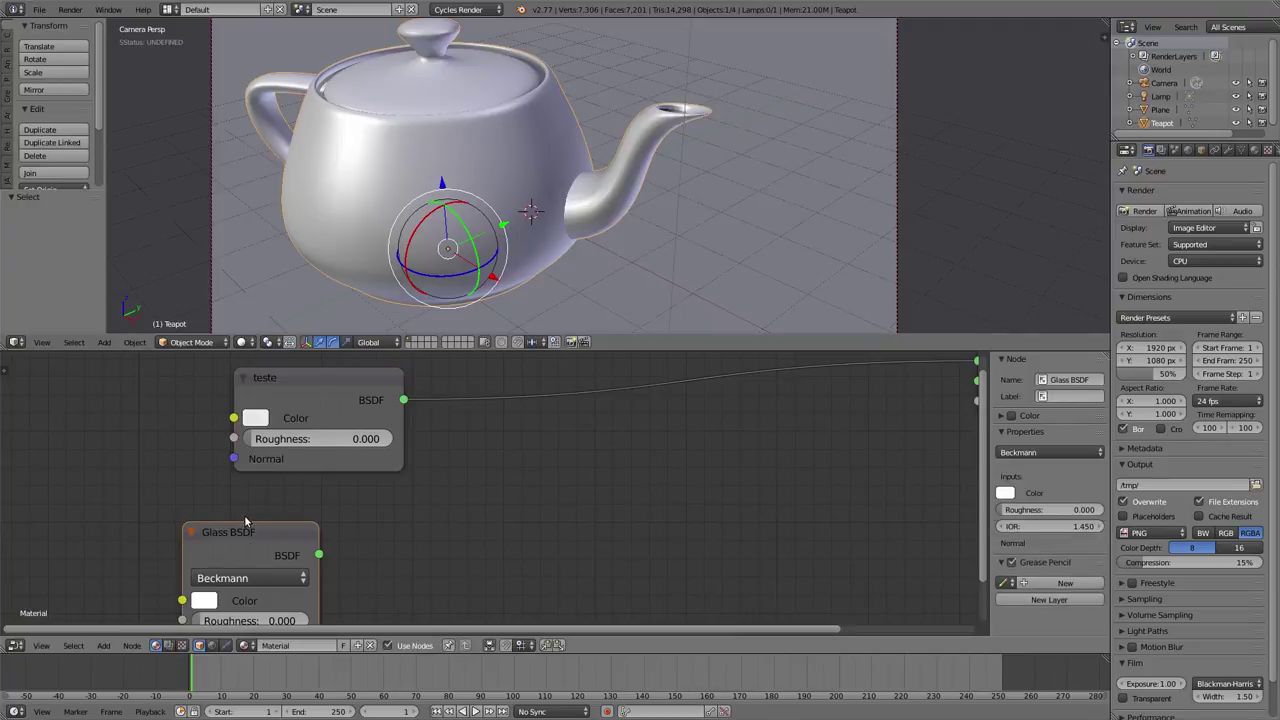
pyautogui.click(1078, 397)
pyautogui.press('Return')
pyautogui.scroll(2, 245, 535)
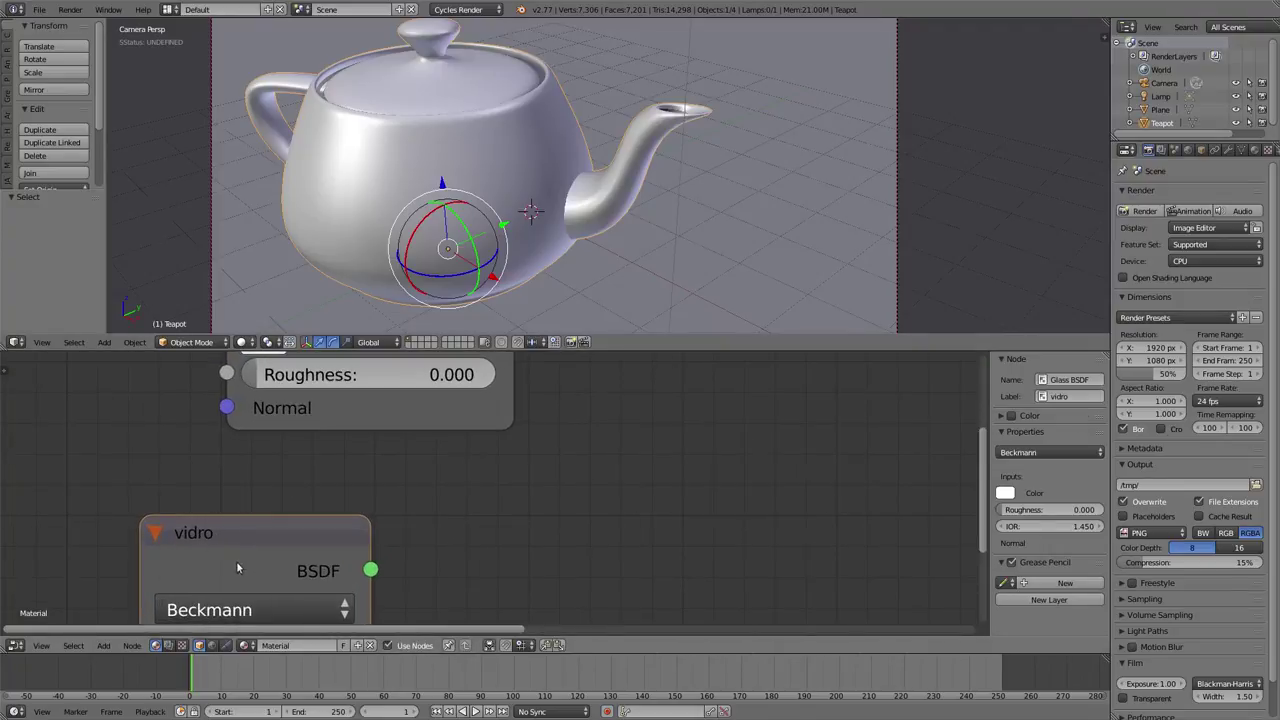
pyautogui.scroll(-4, 265, 565)
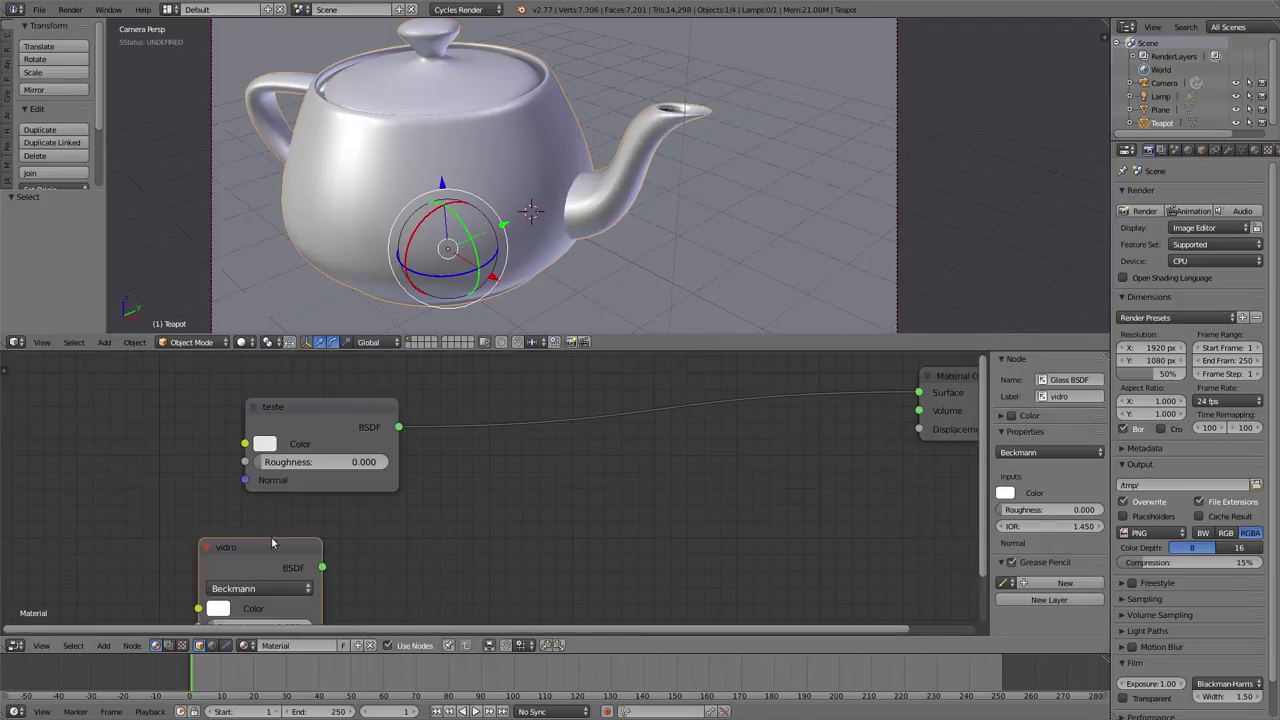
# Align the "vidro" glass node directly beneath the "teste" diffuse node and leave the glass node selected.
pyautogui.moveTo(286, 551); pyautogui.dragTo(244, 446, button='middle')
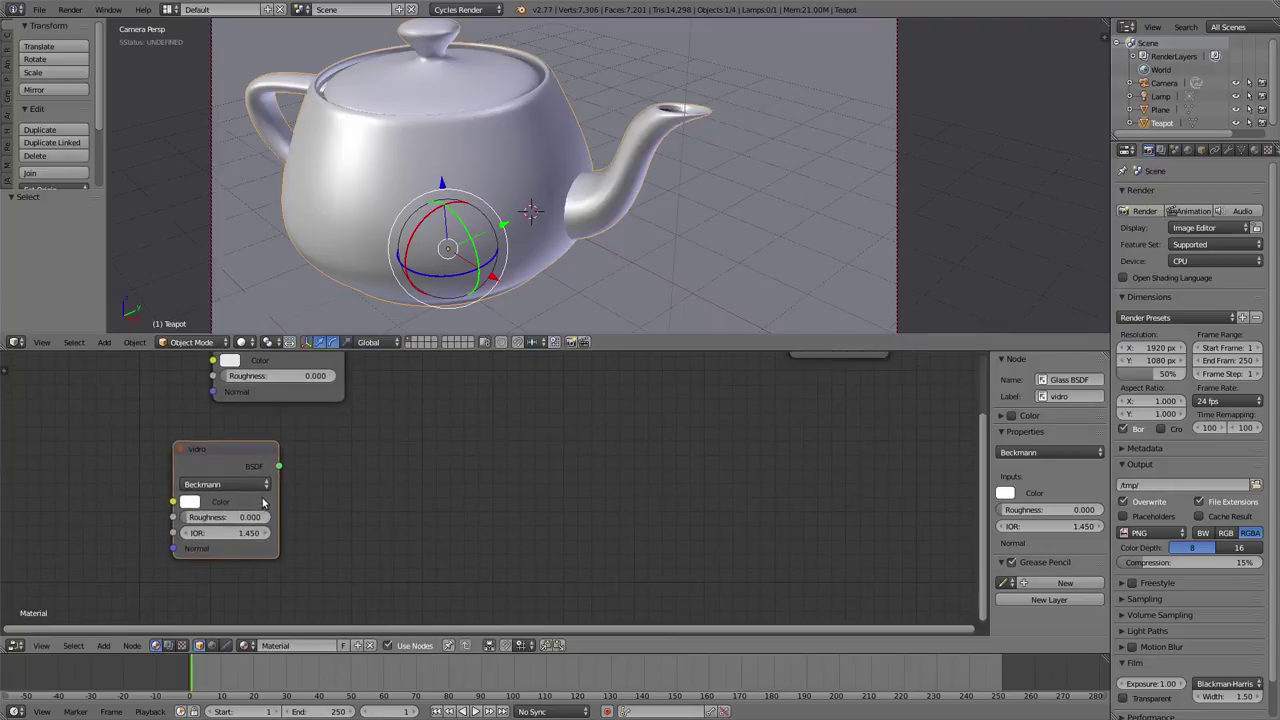
pyautogui.scroll(-2, 267, 432)
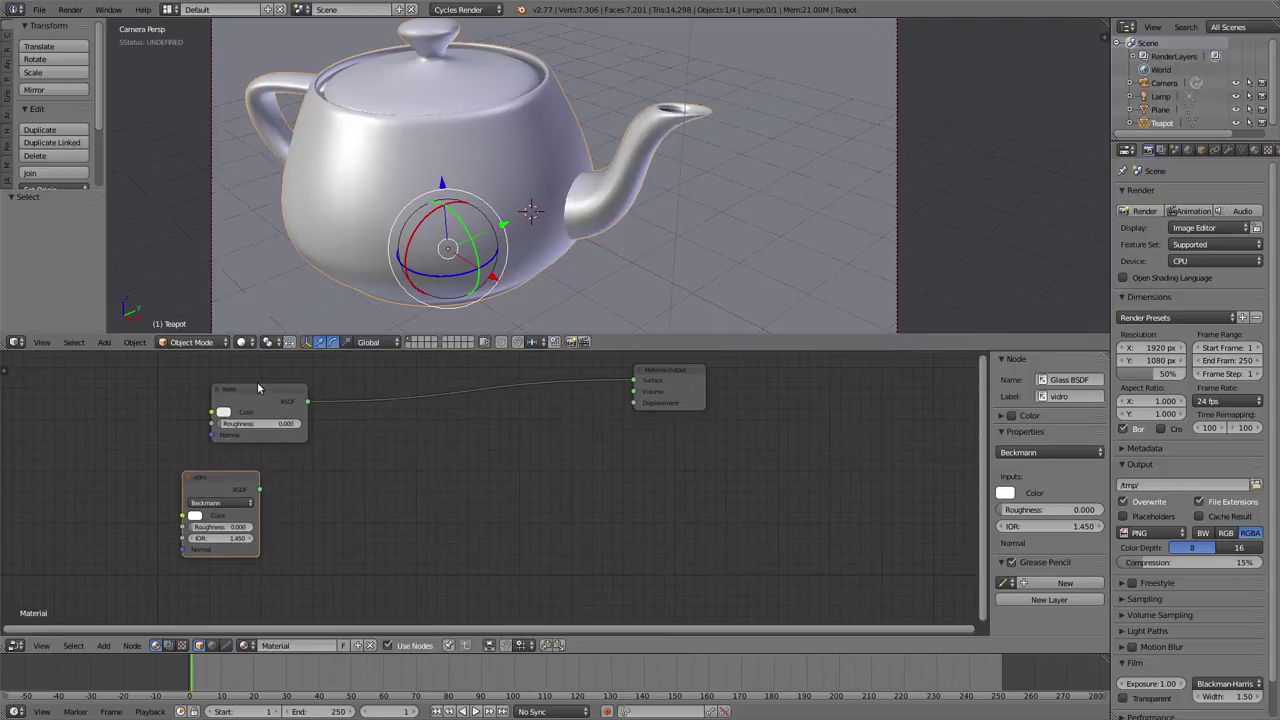
pyautogui.click(257, 386)
pyautogui.moveTo(240, 492)
pyautogui.mouseDown()
pyautogui.moveTo(290, 482)
pyautogui.moveTo(266, 470)
pyautogui.moveTo(258, 482)
pyautogui.mouseUp()
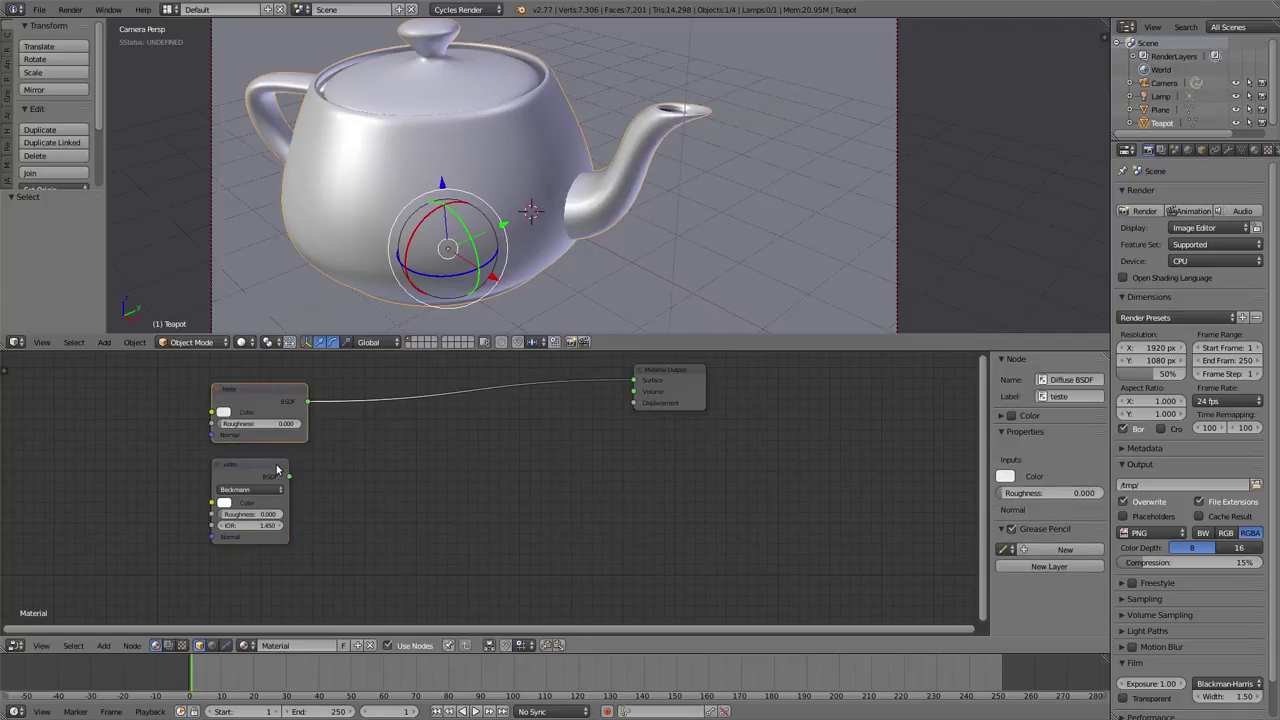
pyautogui.click(258, 472)
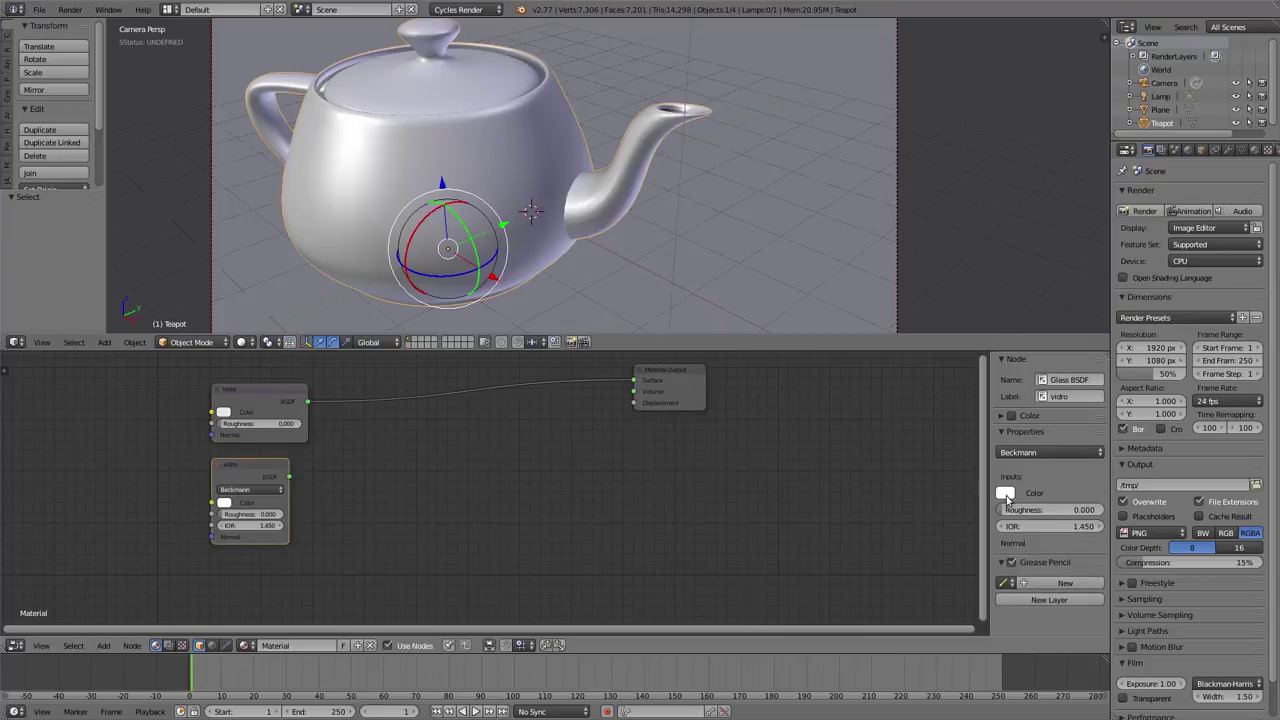
# Set the shader color of the "vidro" glass node to bright green.
pyautogui.click(1008, 494)
pyautogui.moveTo(1049, 354); pyautogui.dragTo(1023, 335)
pyautogui.click(1008, 497)
# Enable a custom node color on the "vidro" node and set it to magenta.
pyautogui.click(1000, 416)
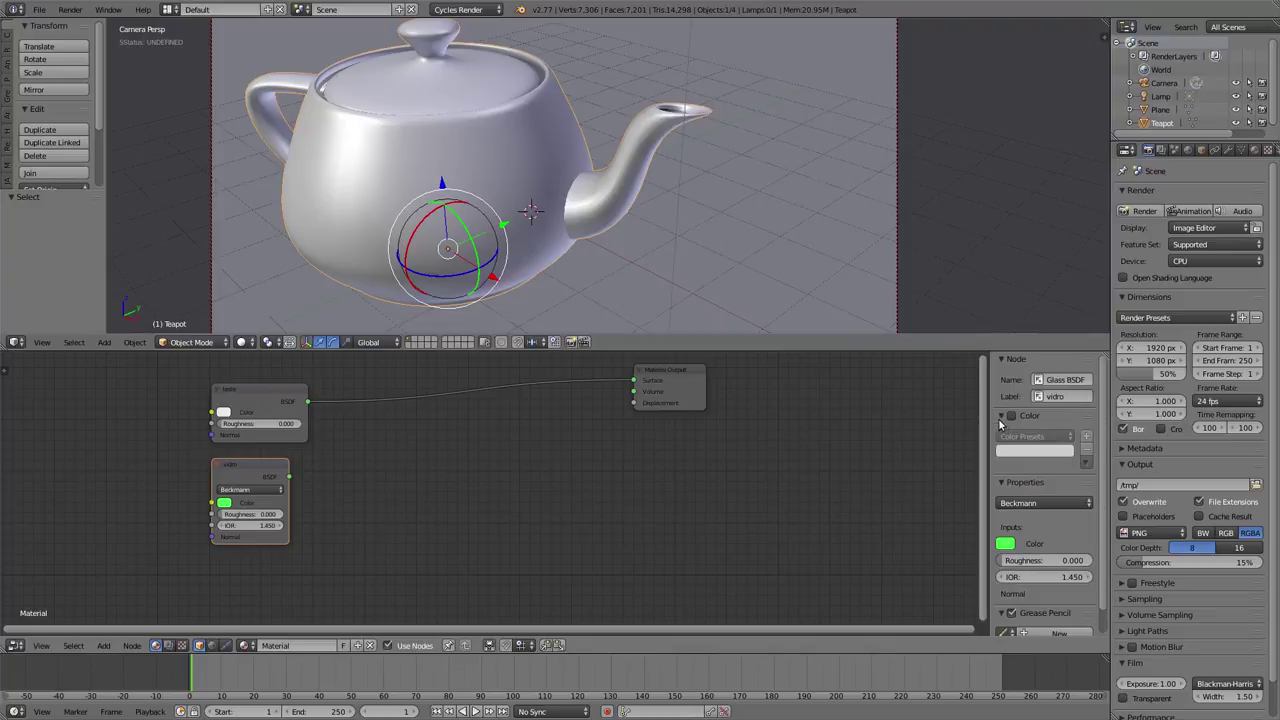
pyautogui.click(1011, 415)
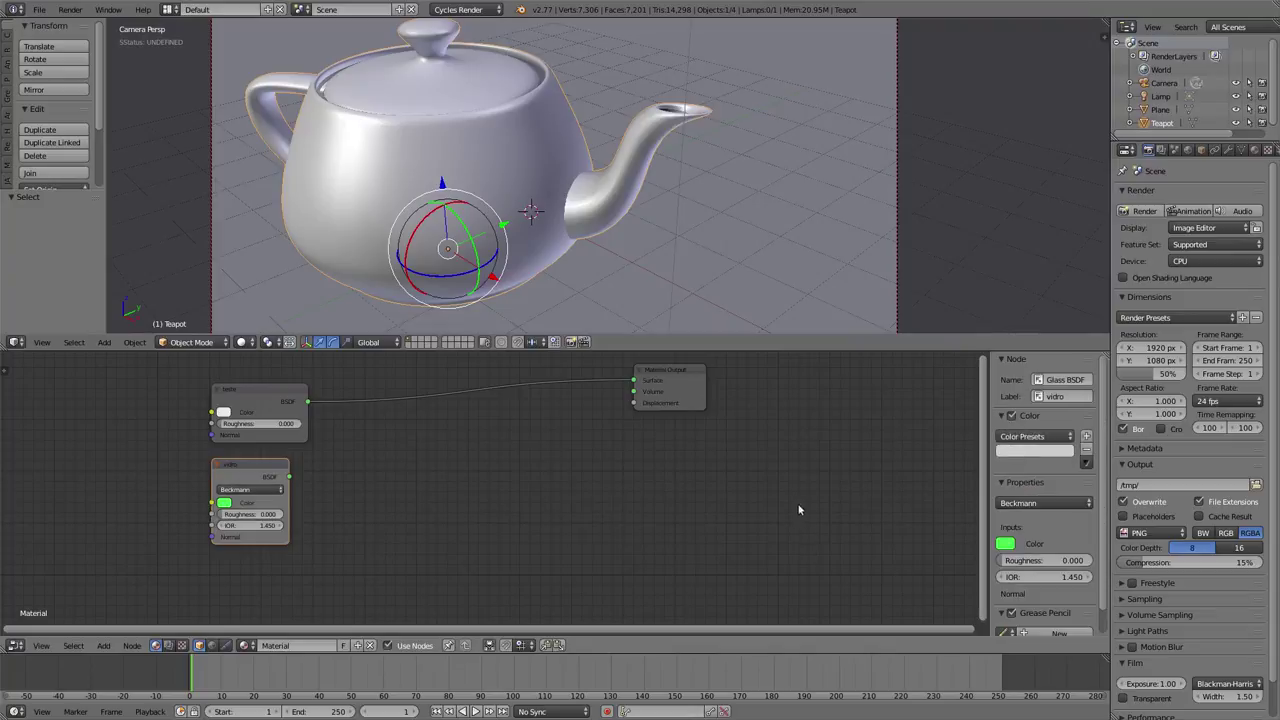
pyautogui.click(1024, 450)
pyautogui.click(1033, 452)
pyautogui.moveTo(1070, 368); pyautogui.dragTo(1085, 349)
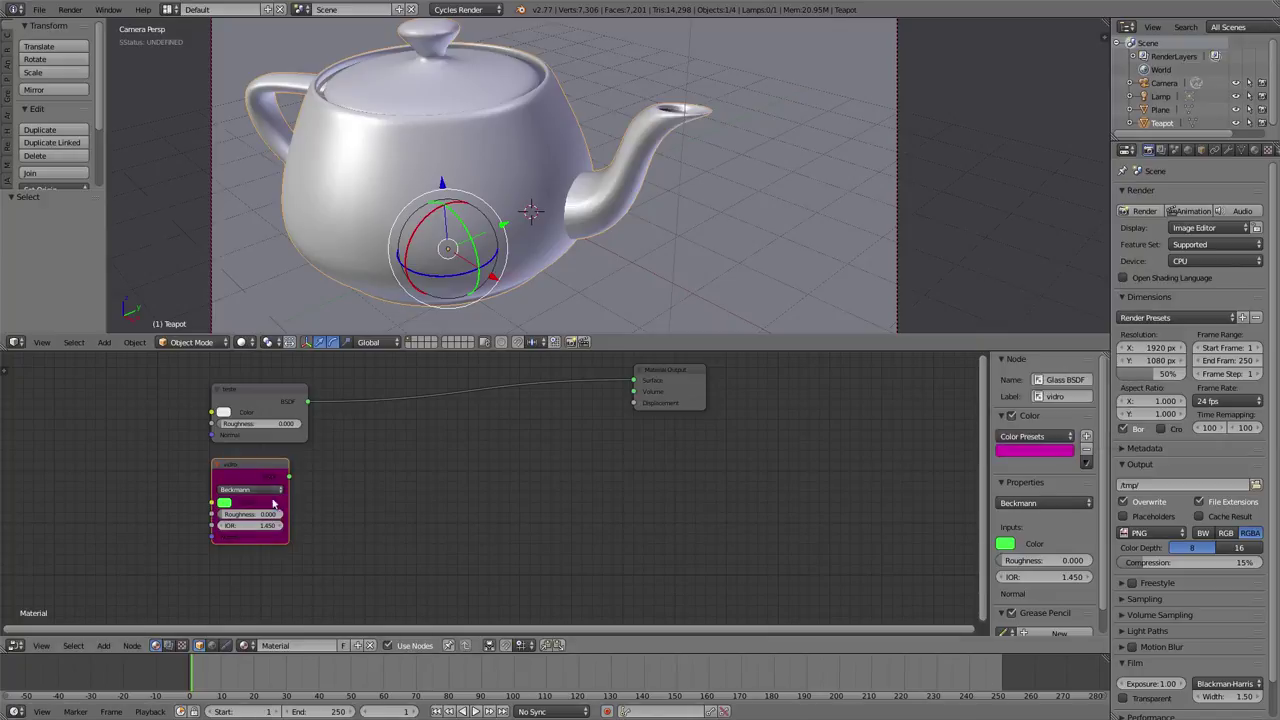
# Give the "teste" diffuse node a custom green node color of about R 0.042, G 0.608, B 0.142.
pyautogui.click(270, 400)
pyautogui.click(1012, 416)
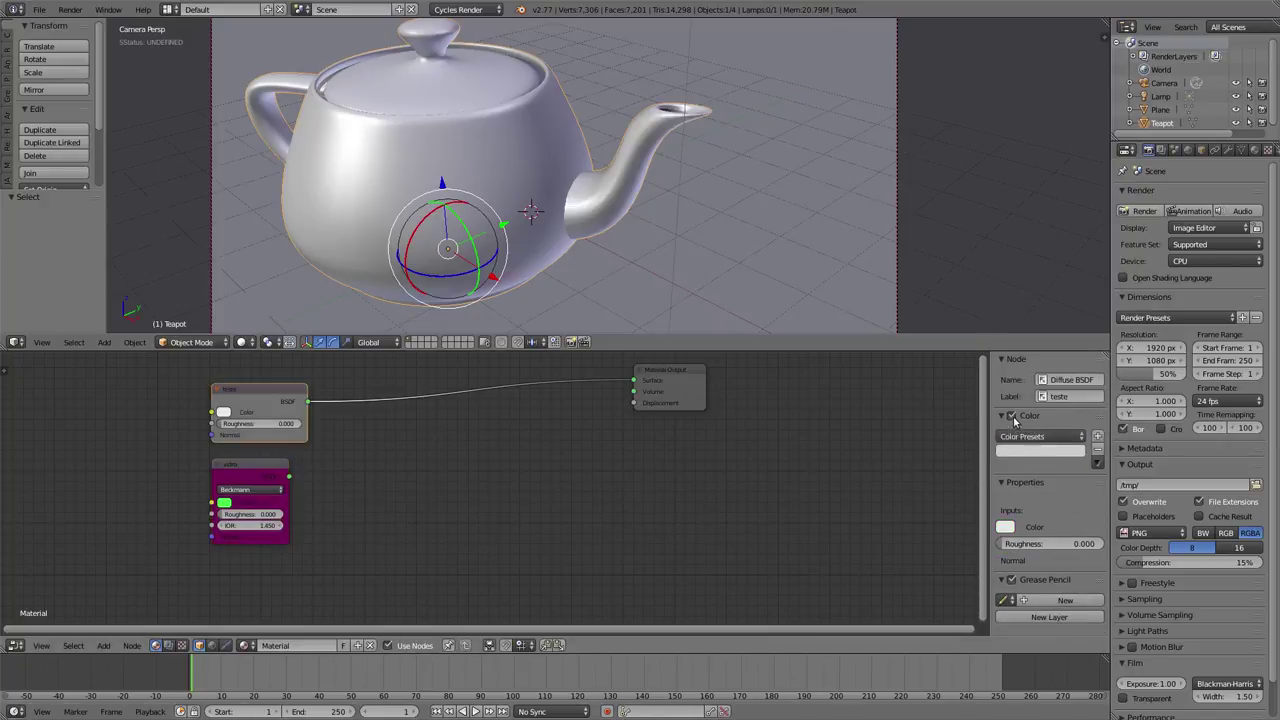
pyautogui.click(1025, 453)
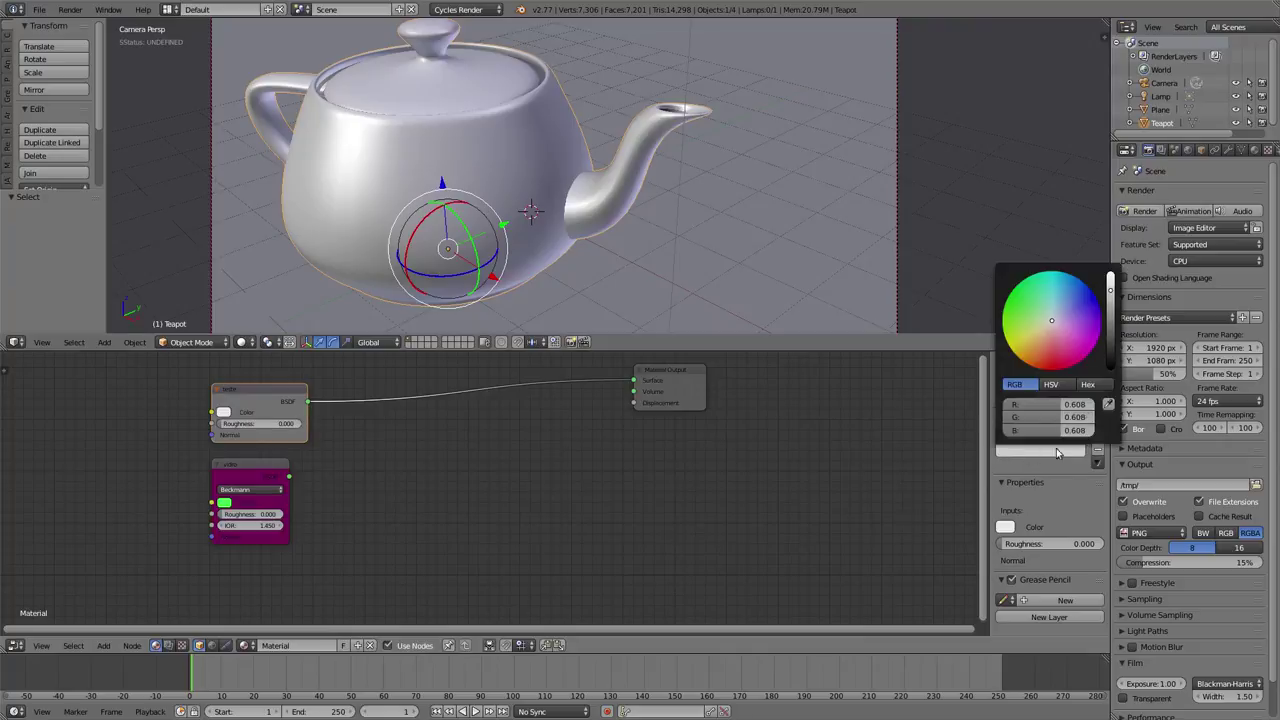
pyautogui.moveTo(1053, 338); pyautogui.dragTo(1028, 293)
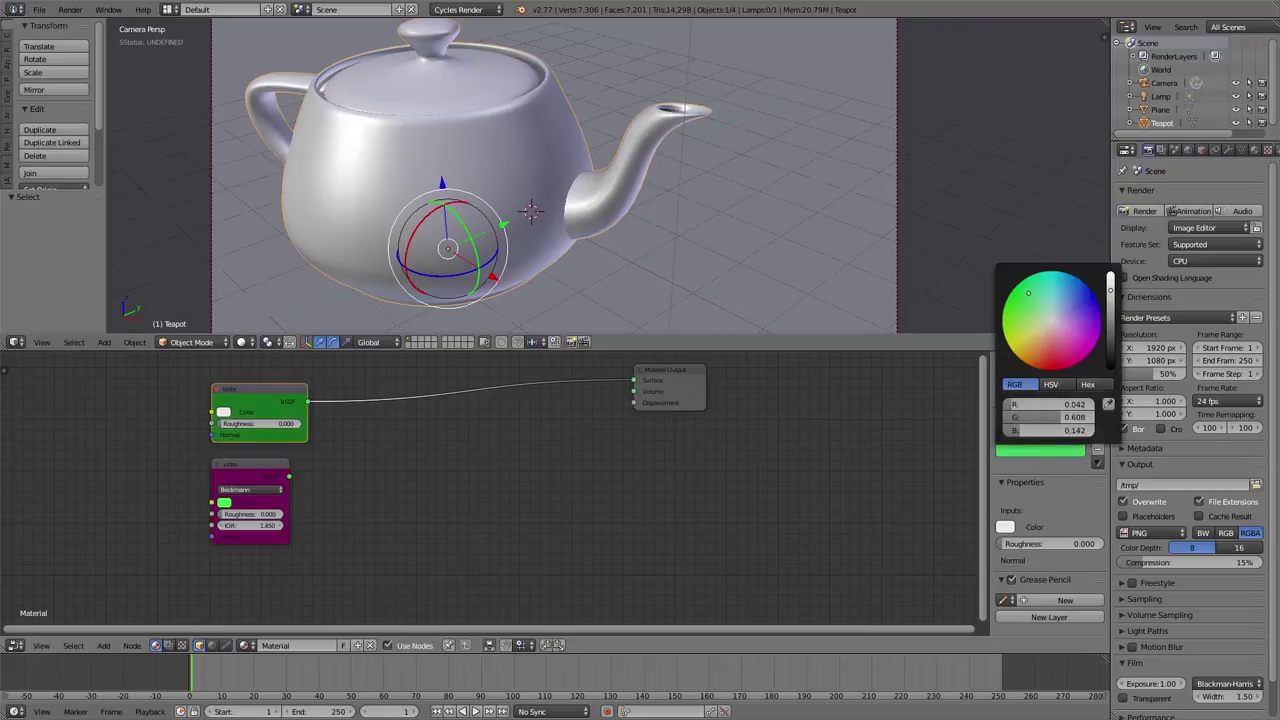
# Give the Material Output node a custom light blue node color.
pyautogui.click(693, 387)
pyautogui.click(1012, 416)
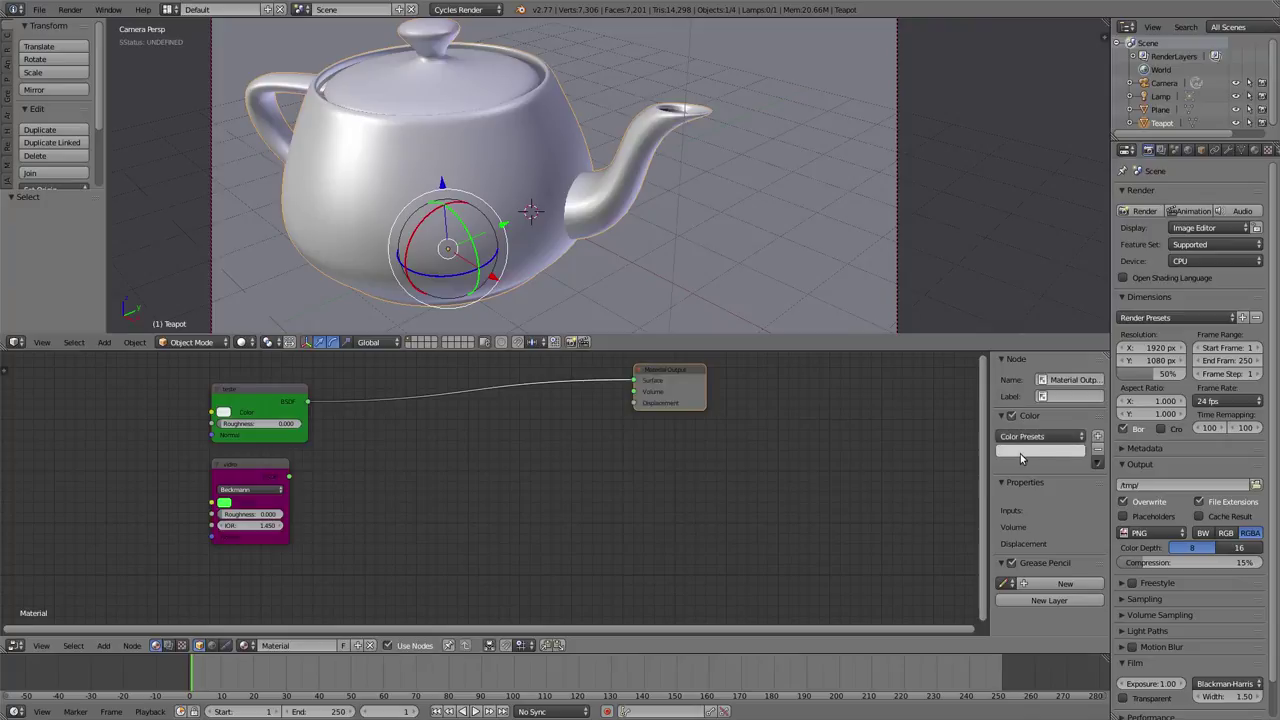
pyautogui.click(1022, 453)
pyautogui.moveTo(1070, 345)
pyautogui.mouseDown()
pyautogui.moveTo(1058, 302)
pyautogui.moveTo(1033, 322)
pyautogui.moveTo(1060, 312)
pyautogui.mouseUp()
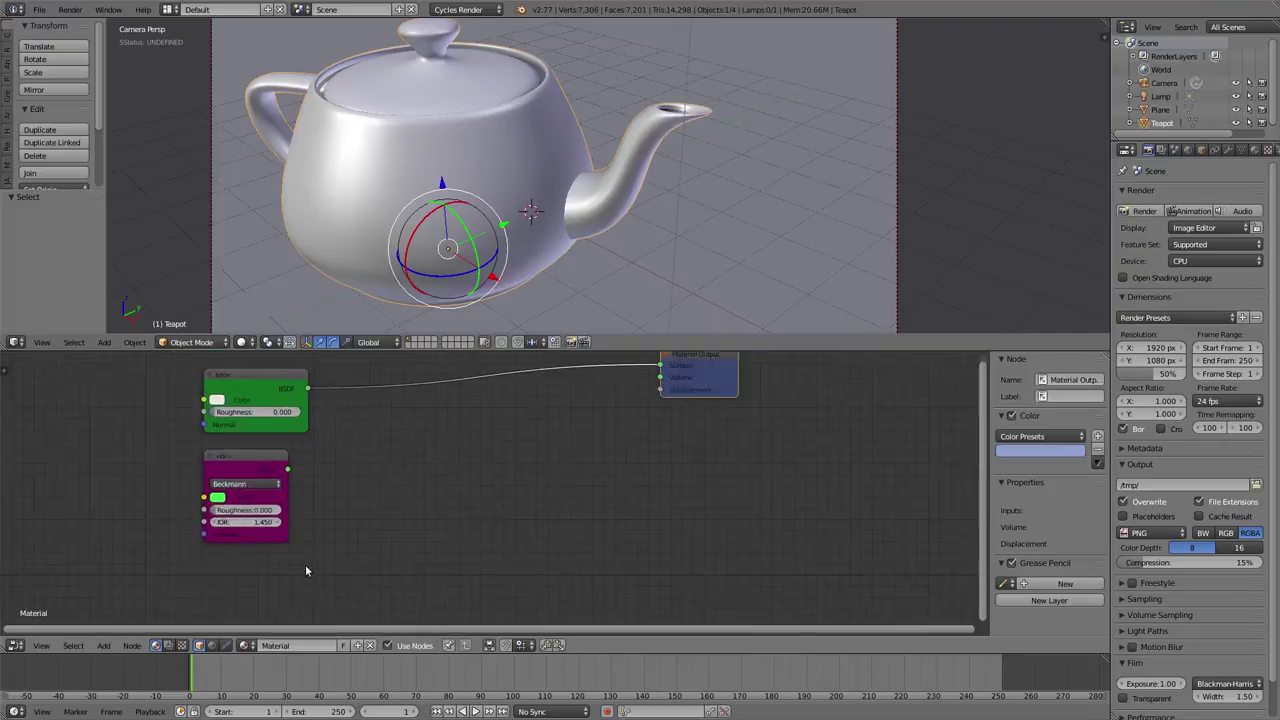
# Maximize the node editor and space out the "vidro" and Material Output nodes to make room between them.
pyautogui.hotkey('ctrl', 'Up')
pyautogui.moveTo(774, 298); pyautogui.dragTo(652, 402, button='middle')
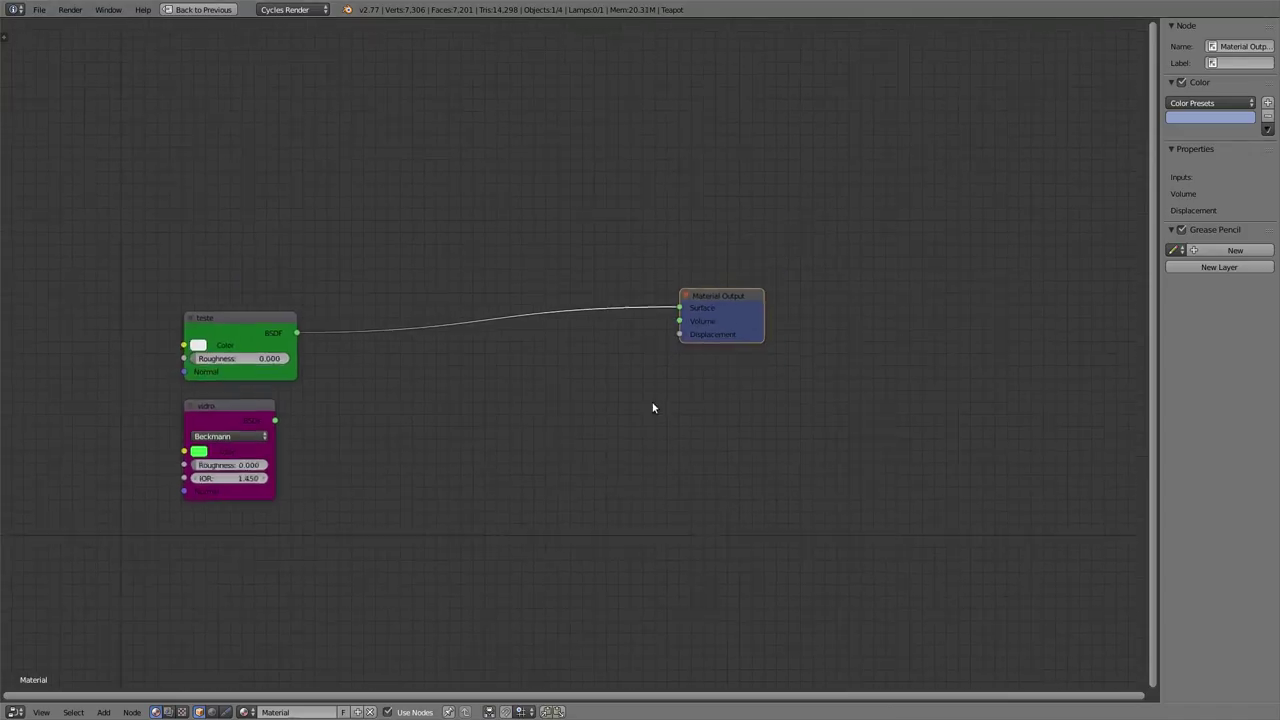
pyautogui.scroll(1, 652, 402)
pyautogui.moveTo(212, 418); pyautogui.dragTo(244, 427)
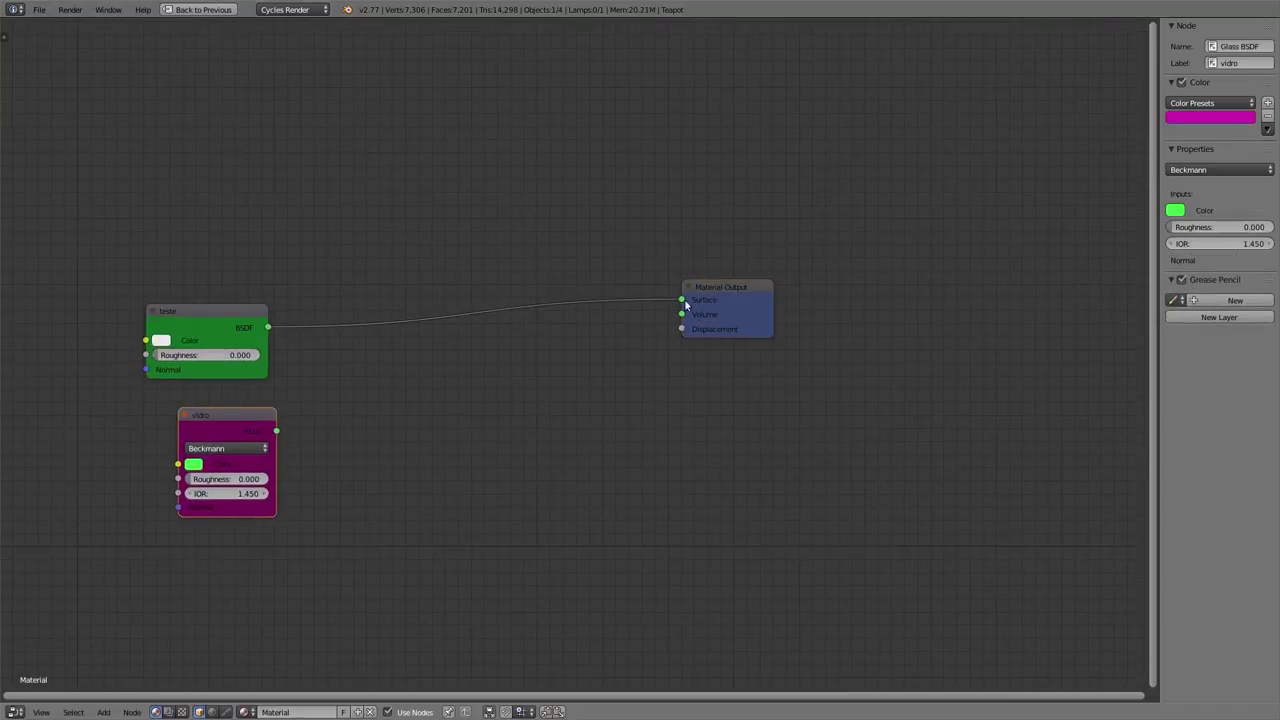
pyautogui.moveTo(722, 290); pyautogui.dragTo(767, 232)
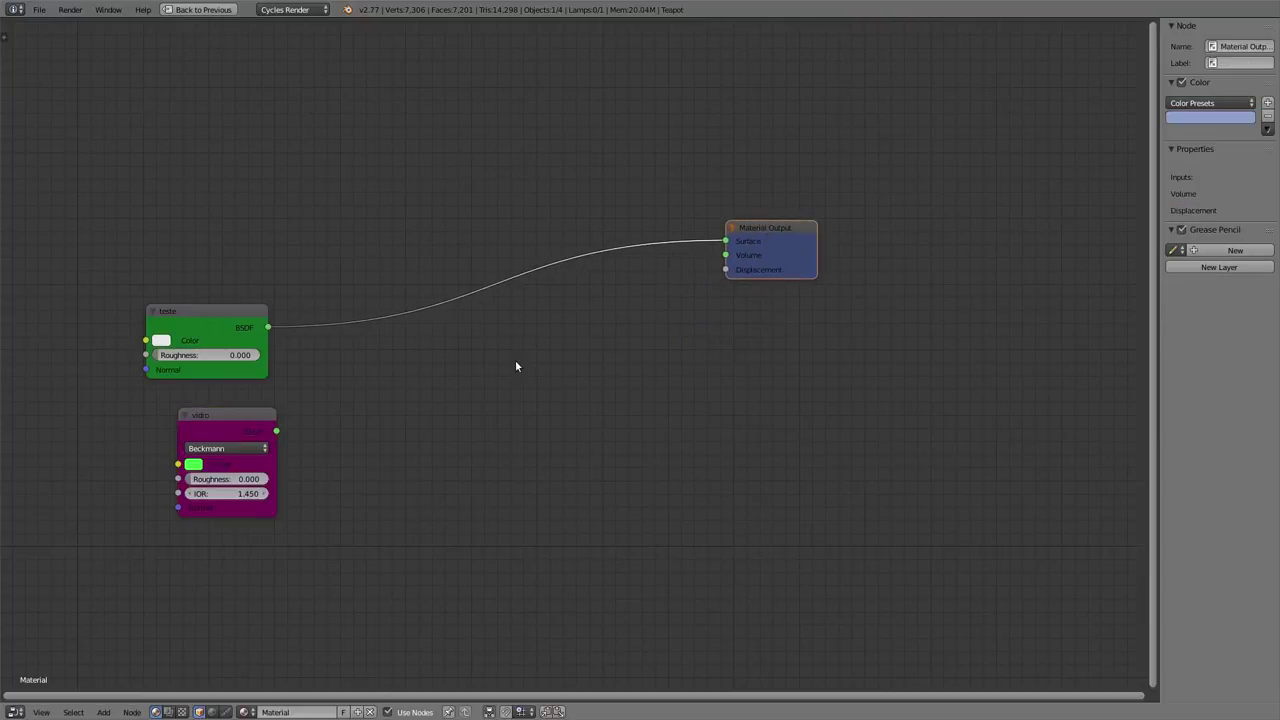
# Search for a Mix Shader node and insert it on the link between "teste" and the Material Output.
pyautogui.hotkey('shift', 'a')
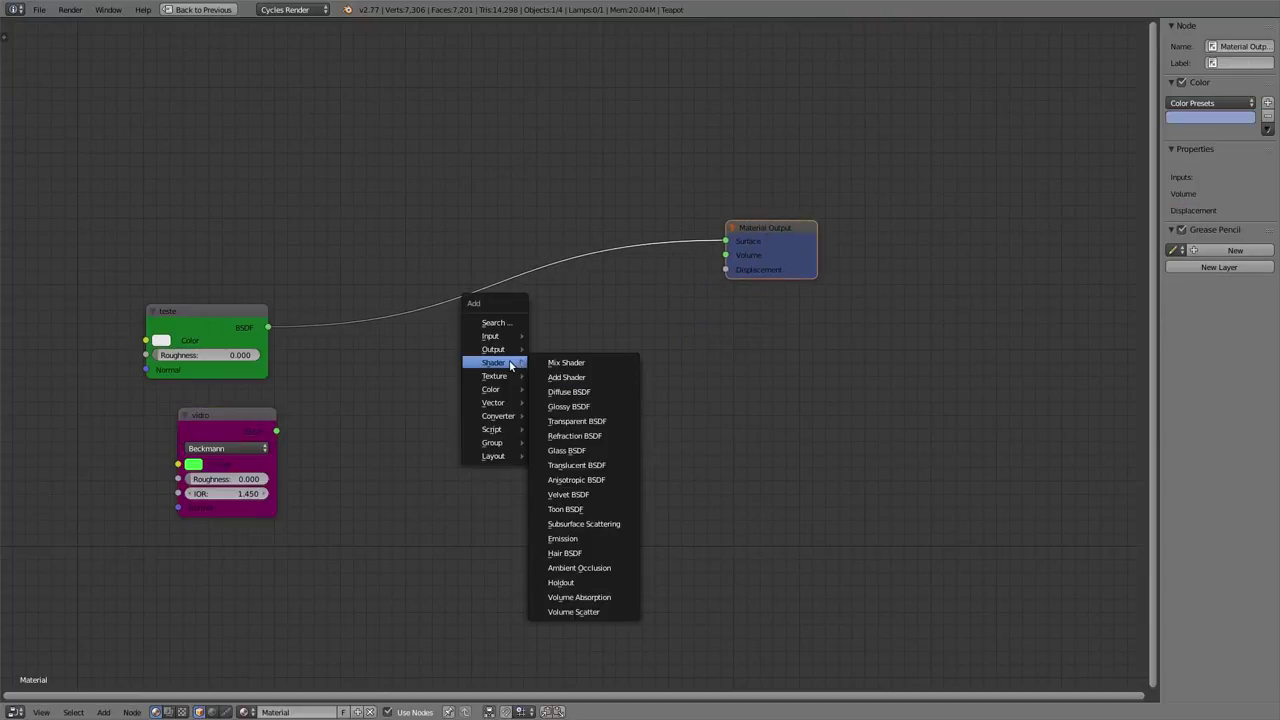
pyautogui.click(508, 324)
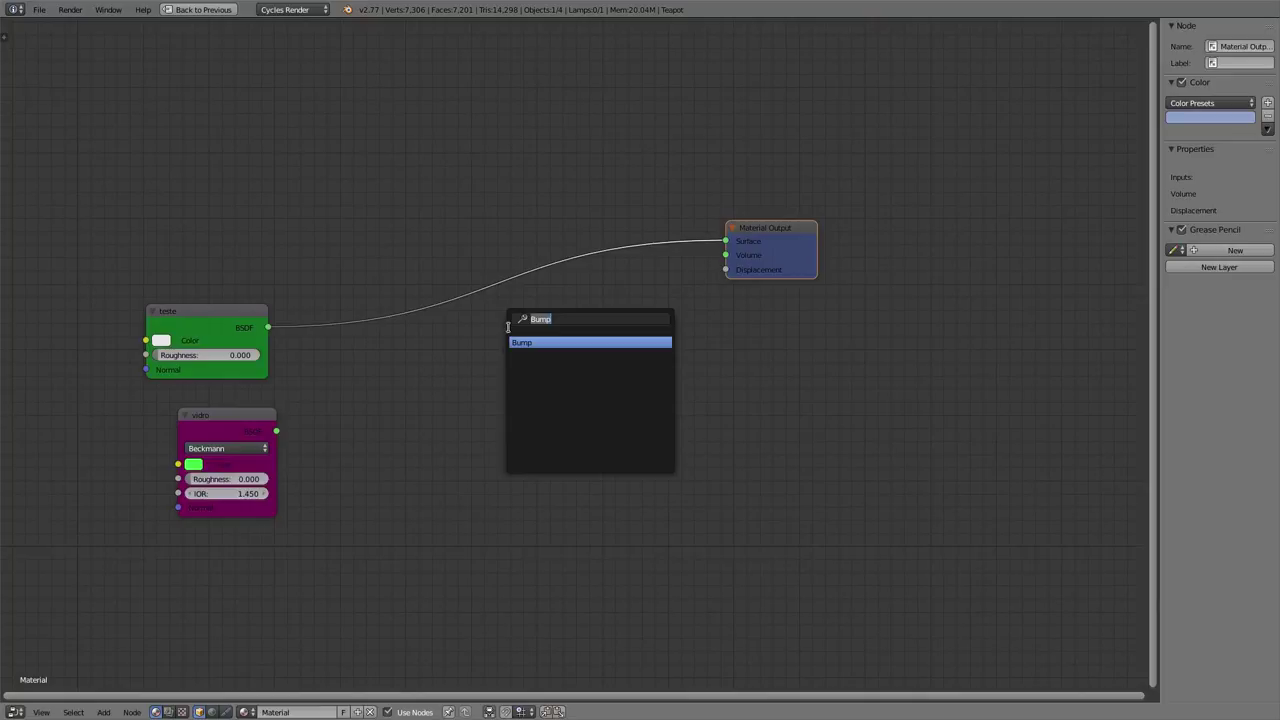
pyautogui.write('mix')
pyautogui.press('Return')
pyautogui.click(548, 235)
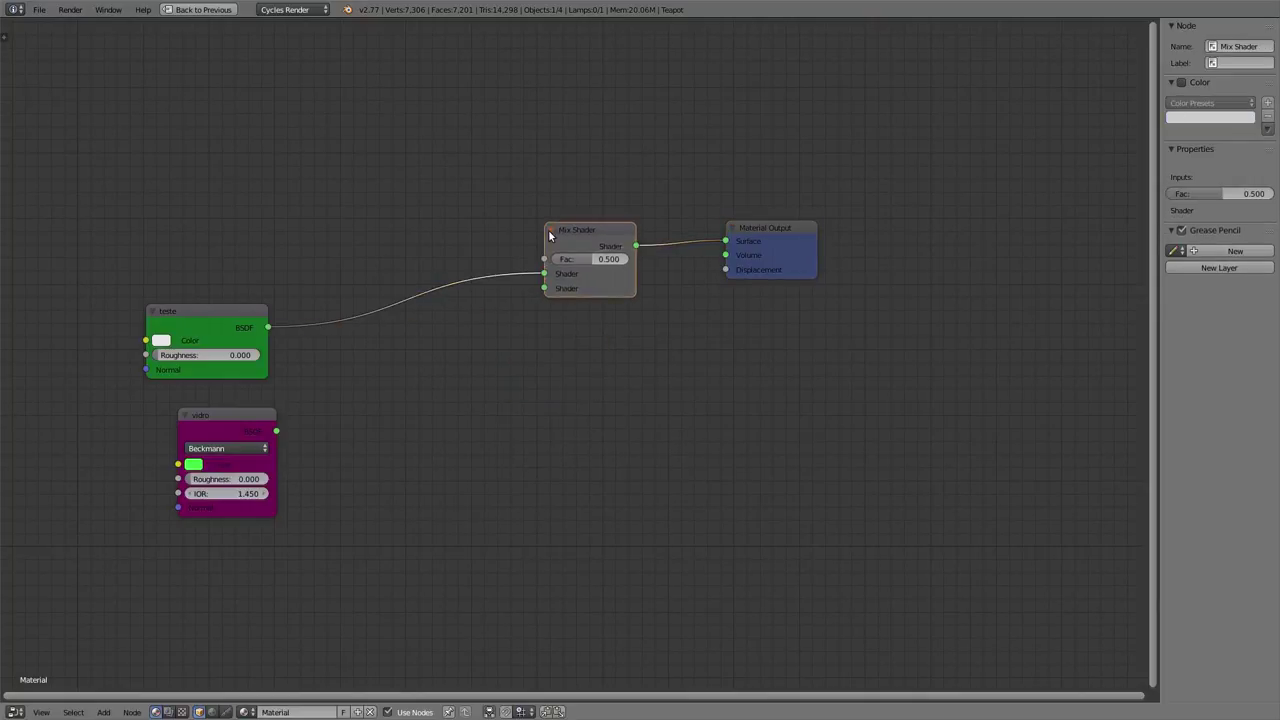
# Link the "vidro" BSDF output to the Mix Shader's second shader input and spread the Mix Shader and Material Output farther apart.
pyautogui.moveTo(277, 431); pyautogui.dragTo(544, 288)
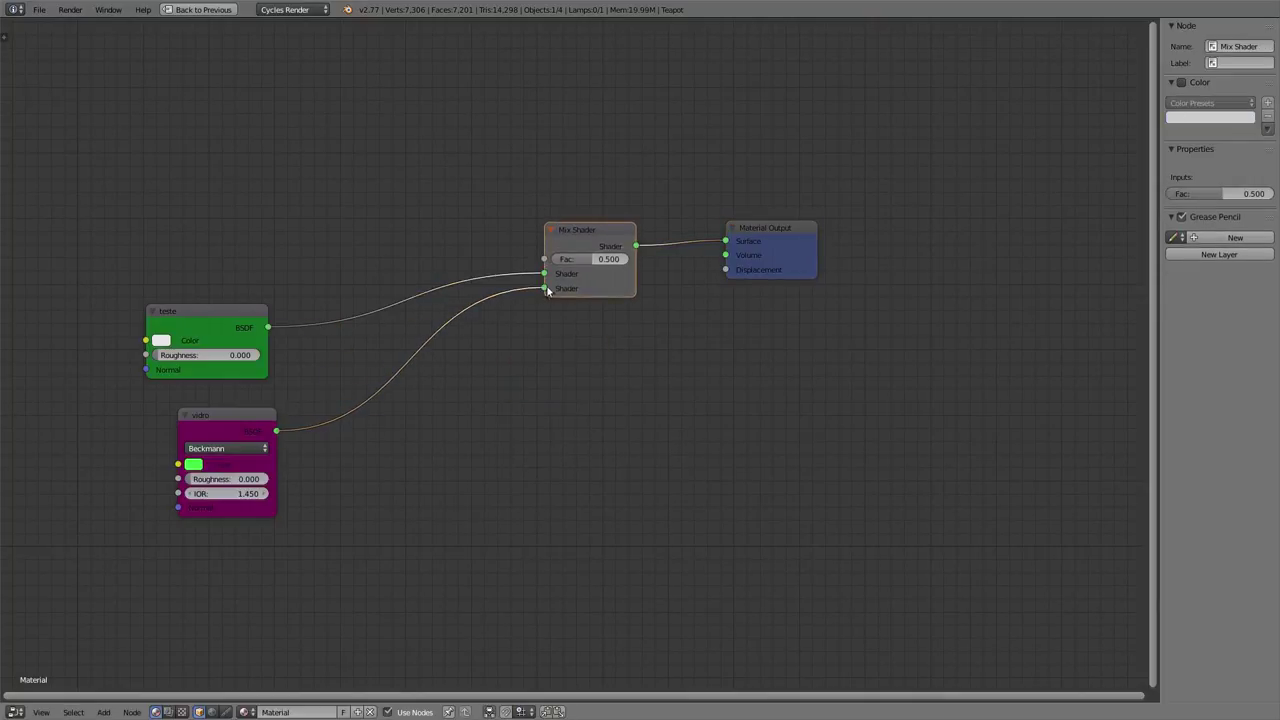
pyautogui.moveTo(766, 237); pyautogui.dragTo(960, 150)
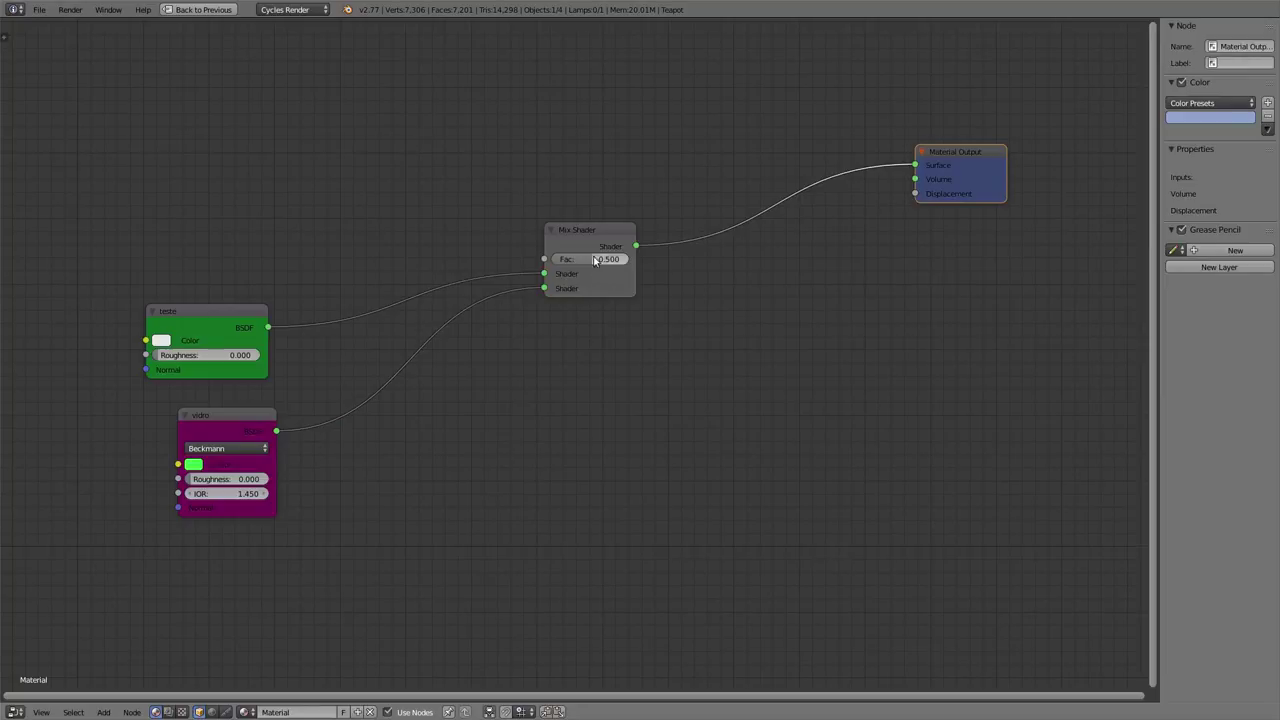
pyautogui.moveTo(621, 238); pyautogui.dragTo(701, 233)
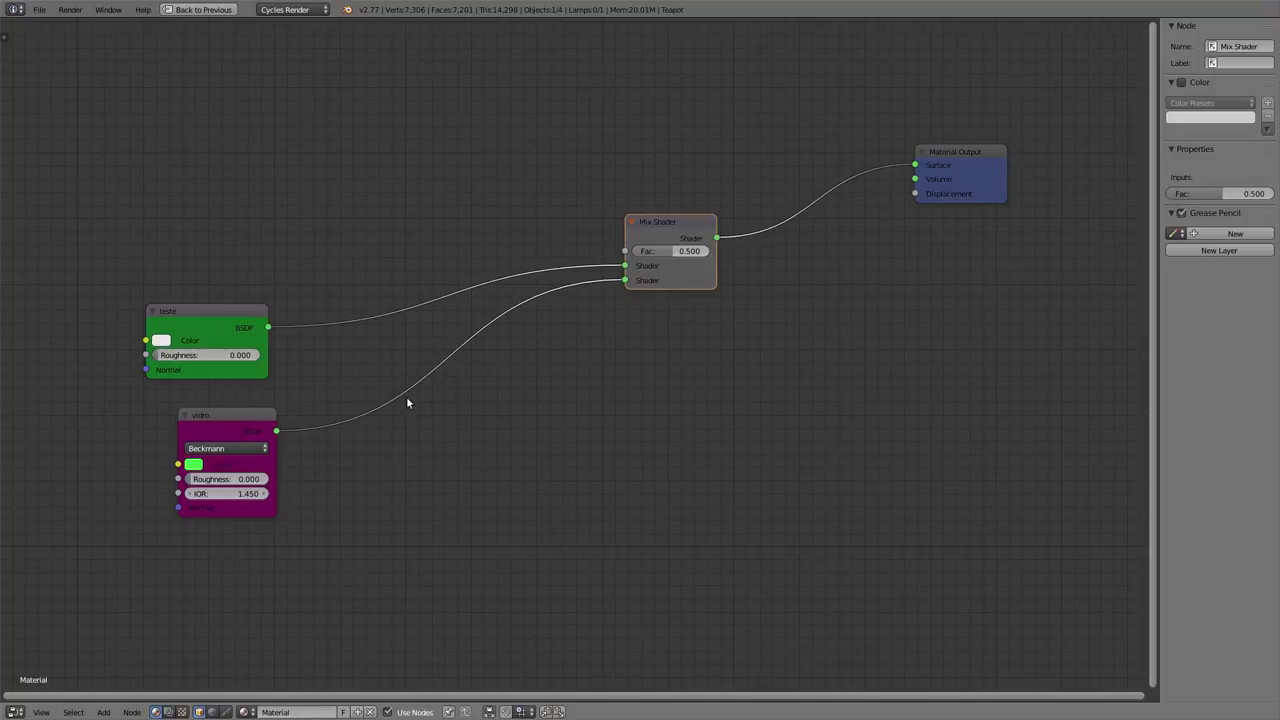
# Add a Frame layout node and place it above the "teste" node.
pyautogui.click(9, 41)
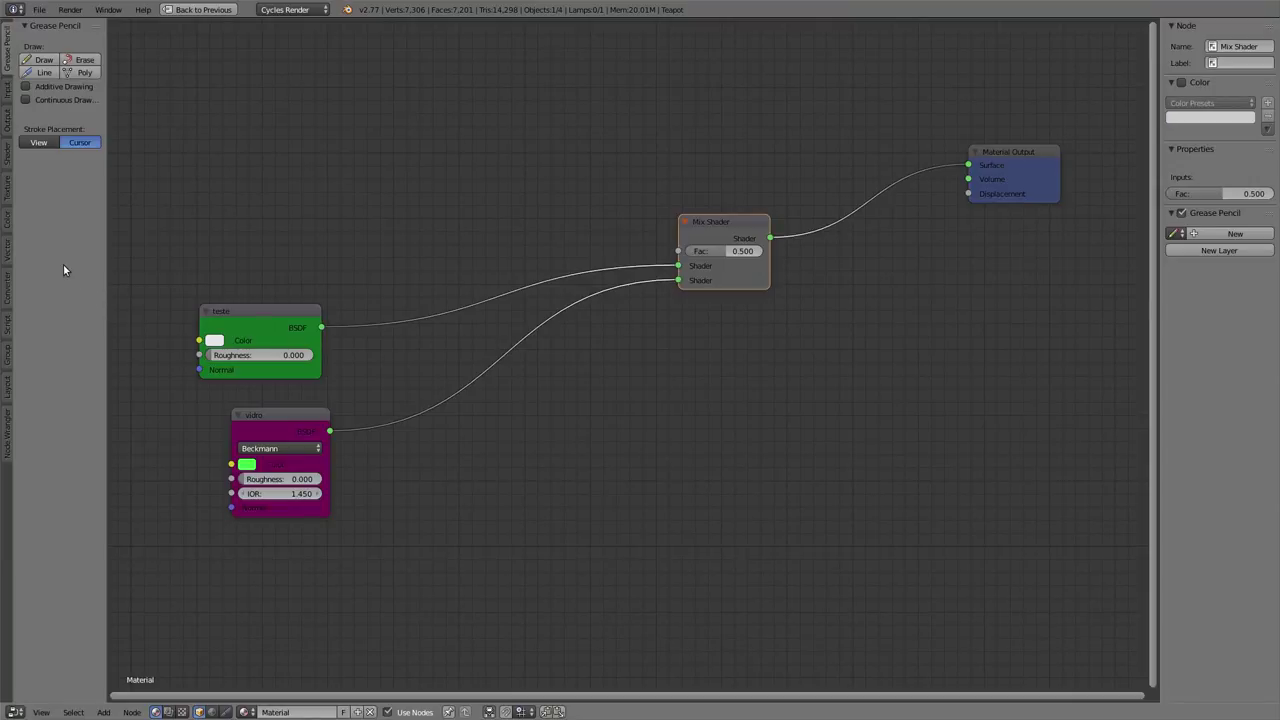
pyautogui.click(10, 396)
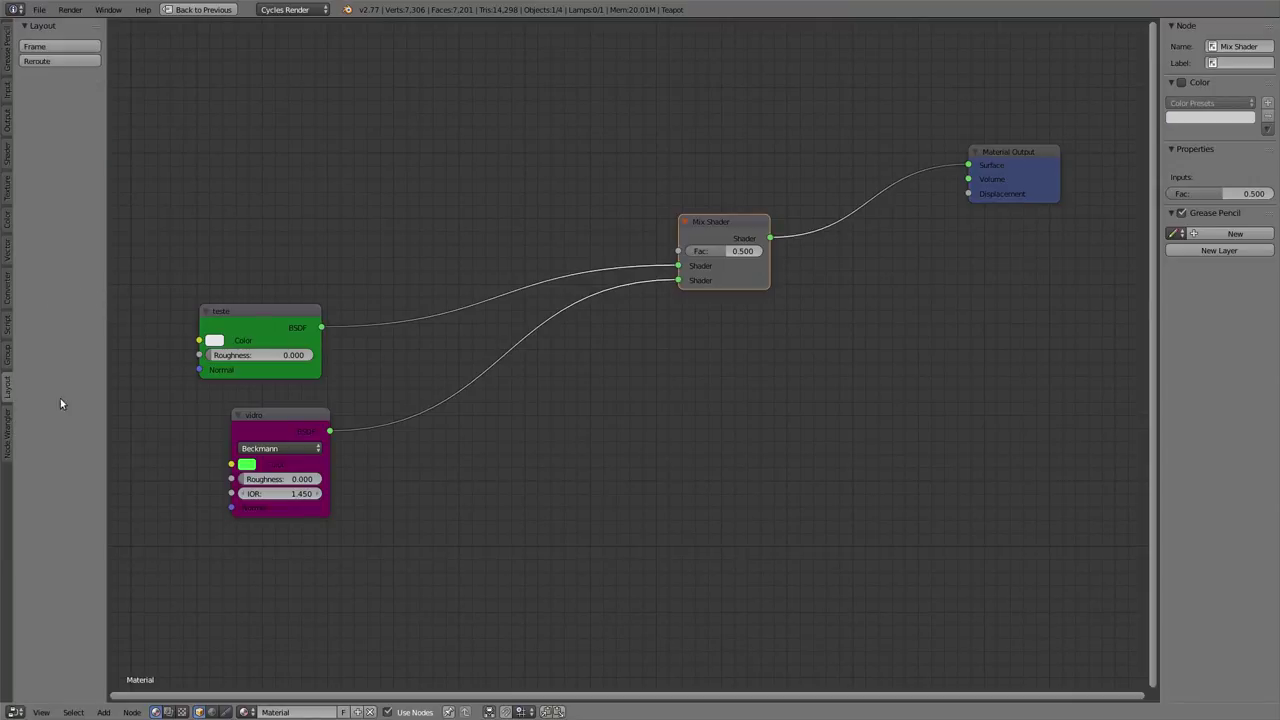
pyautogui.click(45, 46)
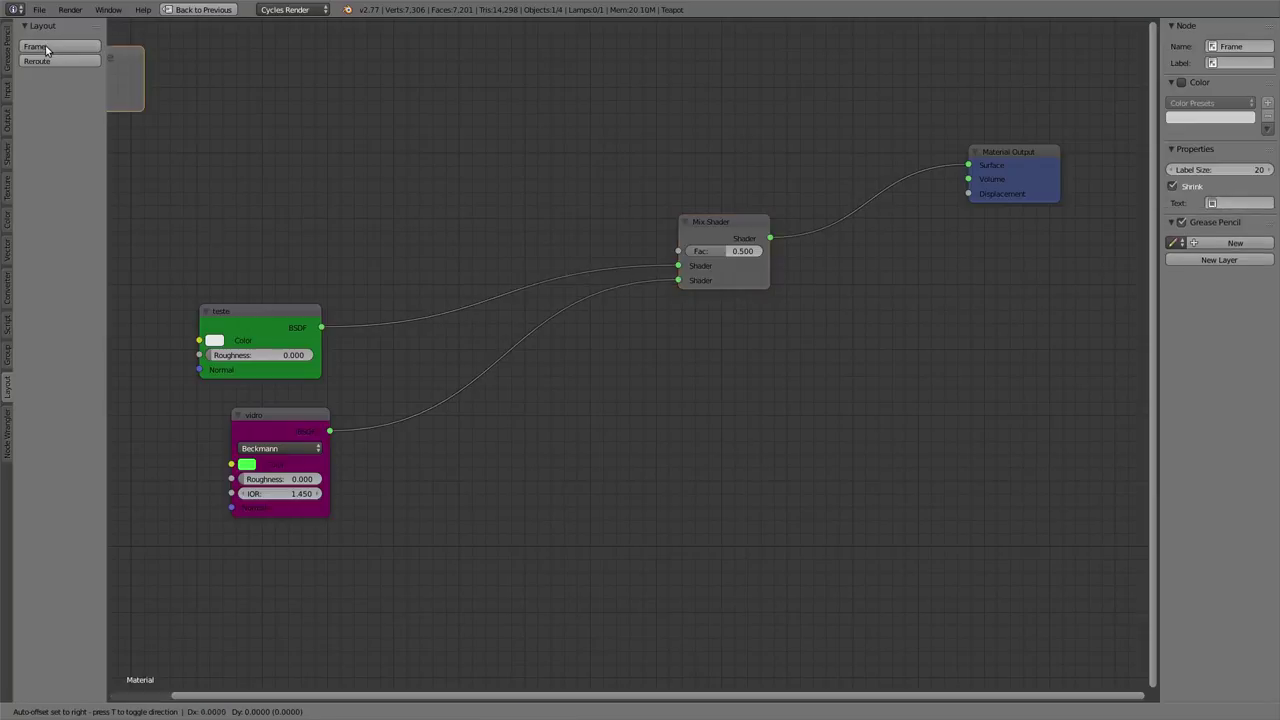
pyautogui.click(214, 147)
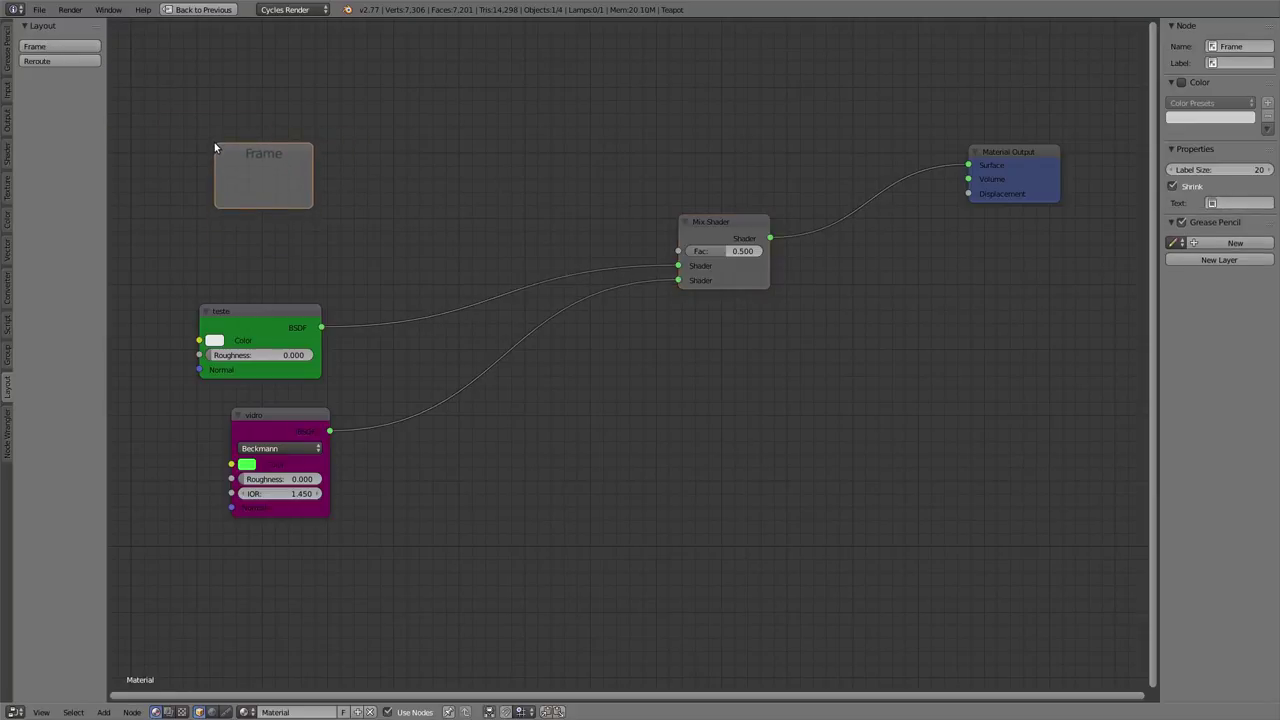
# Enlarge the Frame node in height and width so that it has room for shader nodes.
pyautogui.scroll(2, 294, 160)
pyautogui.scroll(-2, 280, 128)
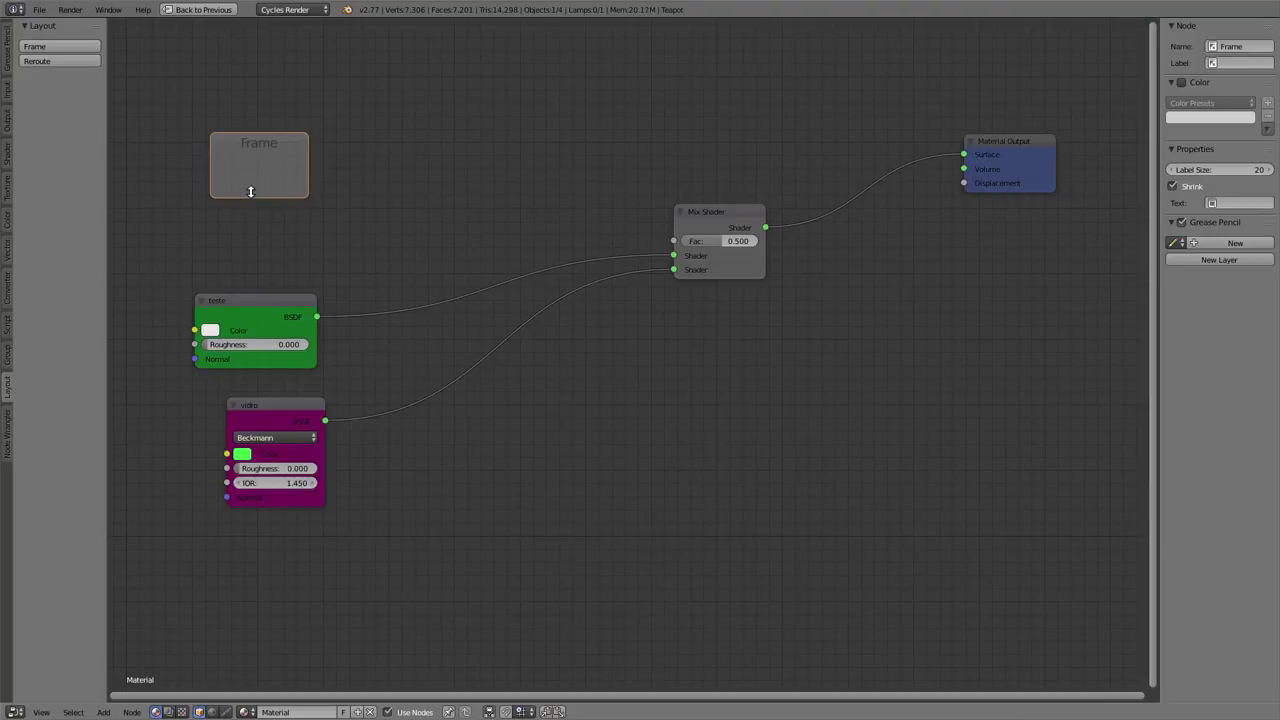
pyautogui.moveTo(250, 192); pyautogui.dragTo(242, 256)
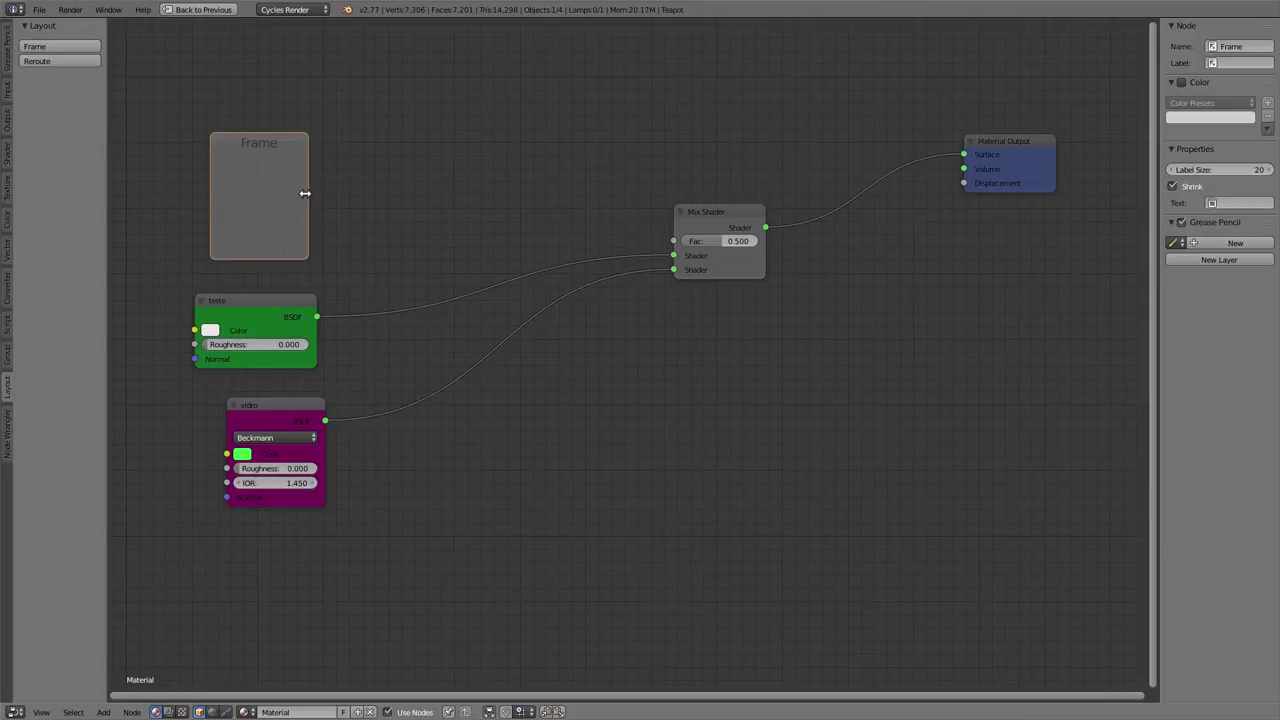
pyautogui.moveTo(305, 193); pyautogui.dragTo(474, 185)
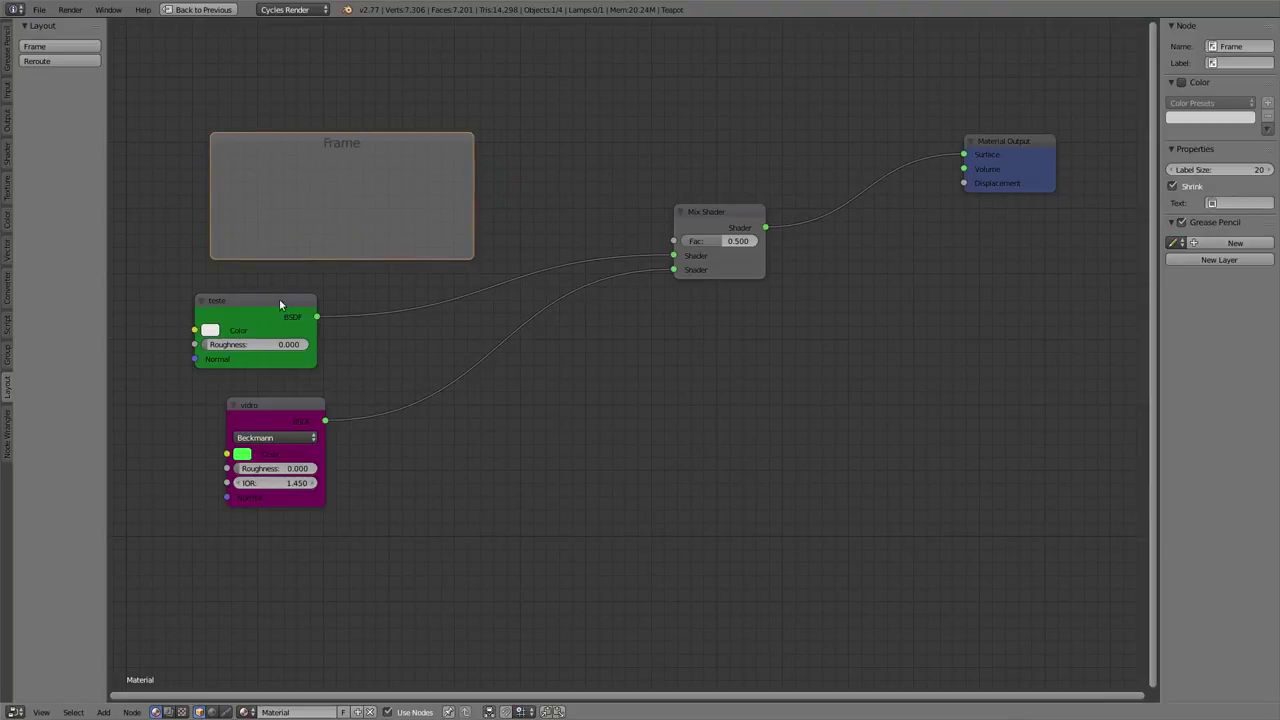
# Place the "teste" and "vidro" nodes inside the Frame, arrange them diagonally within it, and select the Frame.
pyautogui.moveTo(280, 304); pyautogui.dragTo(300, 168)
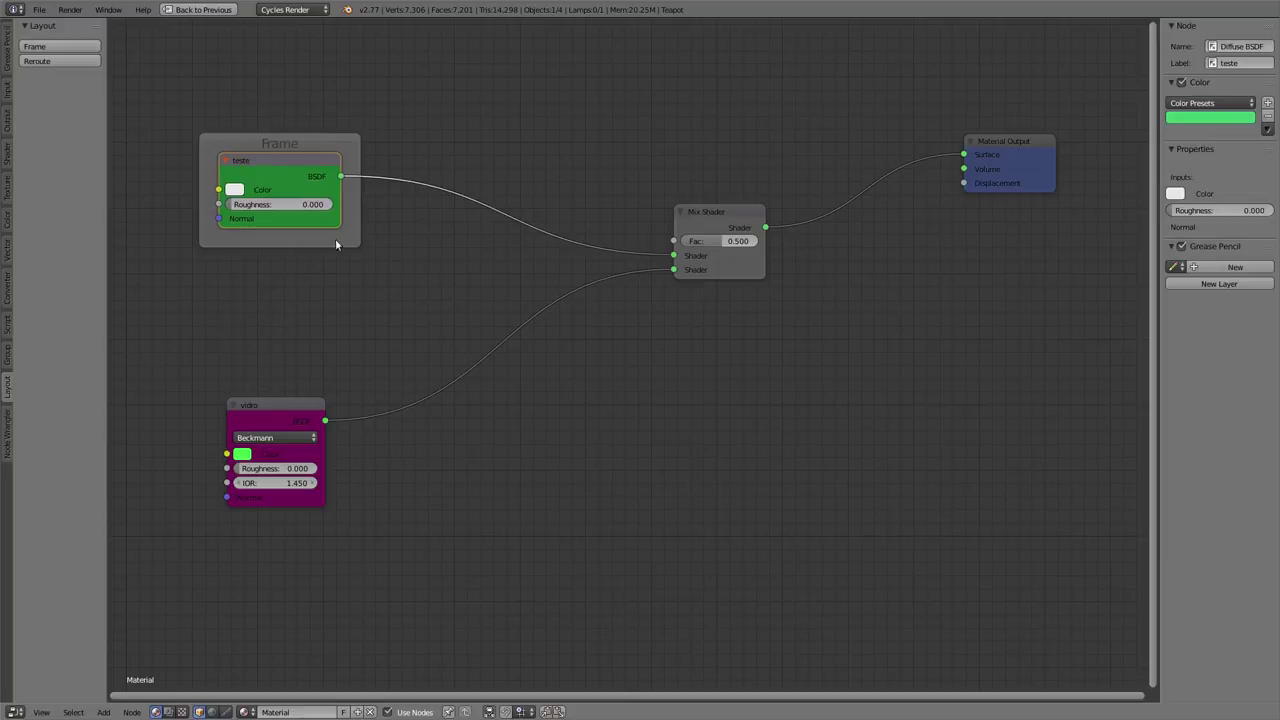
pyautogui.moveTo(284, 402); pyautogui.dragTo(467, 216)
pyautogui.moveTo(327, 159); pyautogui.dragTo(365, 107)
pyautogui.moveTo(451, 213); pyautogui.dragTo(427, 267)
pyautogui.click(412, 97)
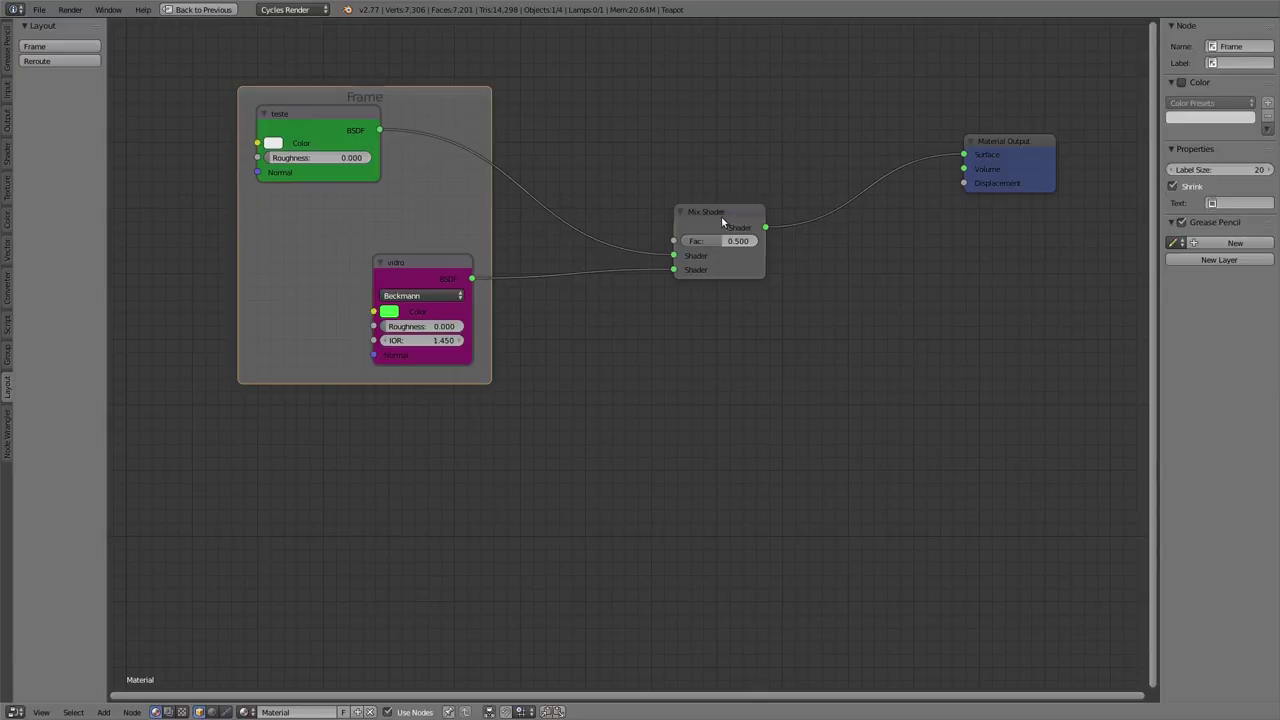
# Add a second Mix Shader on the link between the first Mix Shader and the Material Output, spacing the nodes apart.
pyautogui.moveTo(721, 216); pyautogui.dragTo(751, 224)
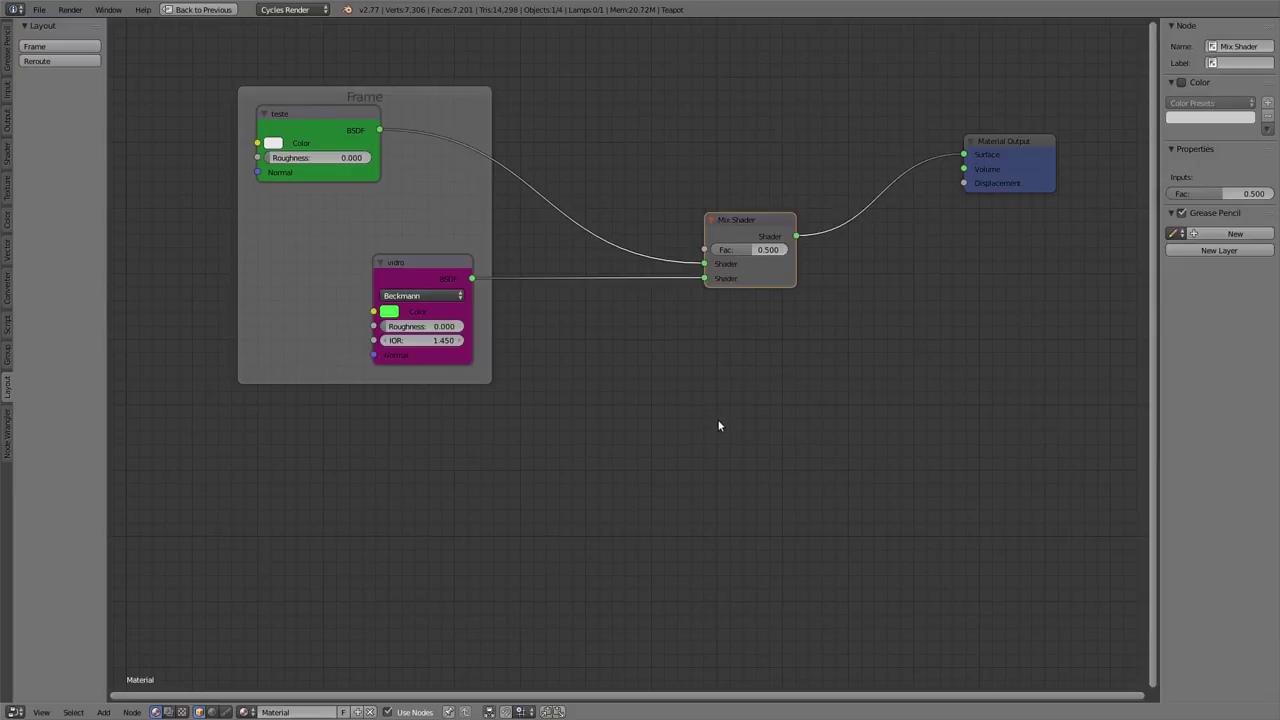
pyautogui.hotkey('shift', 'a')
pyautogui.click(721, 415)
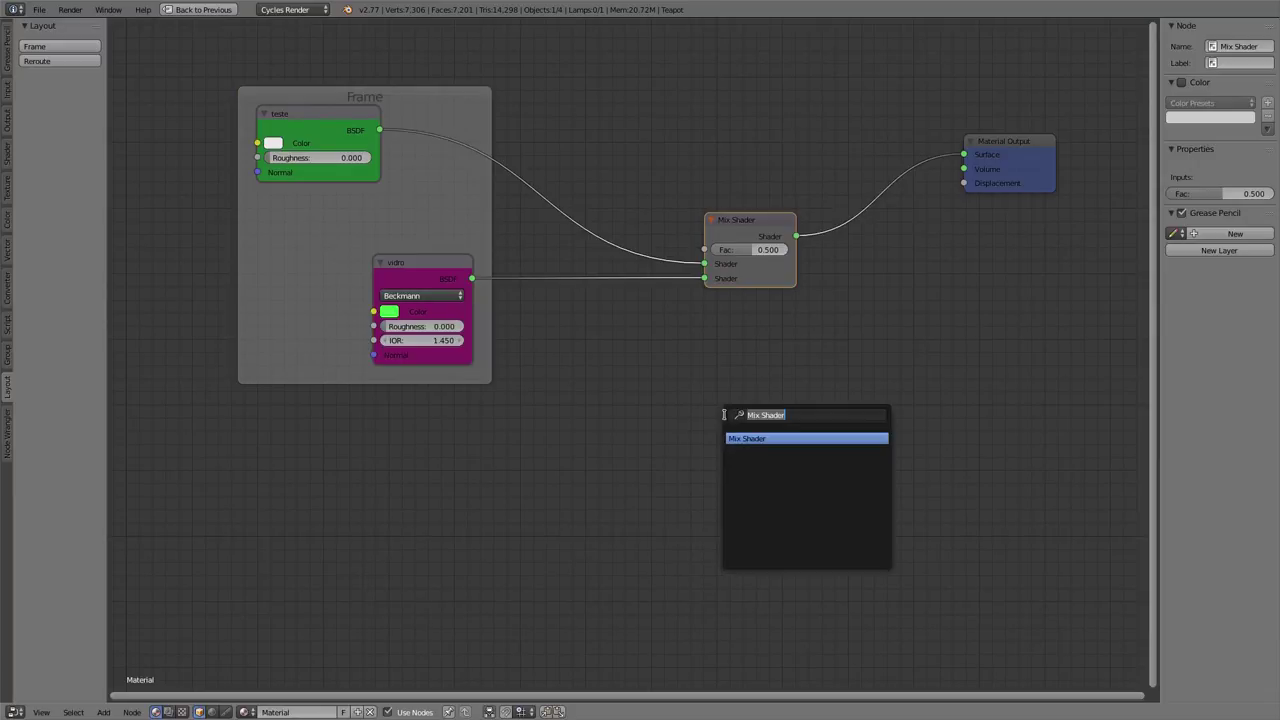
pyautogui.press('Return')
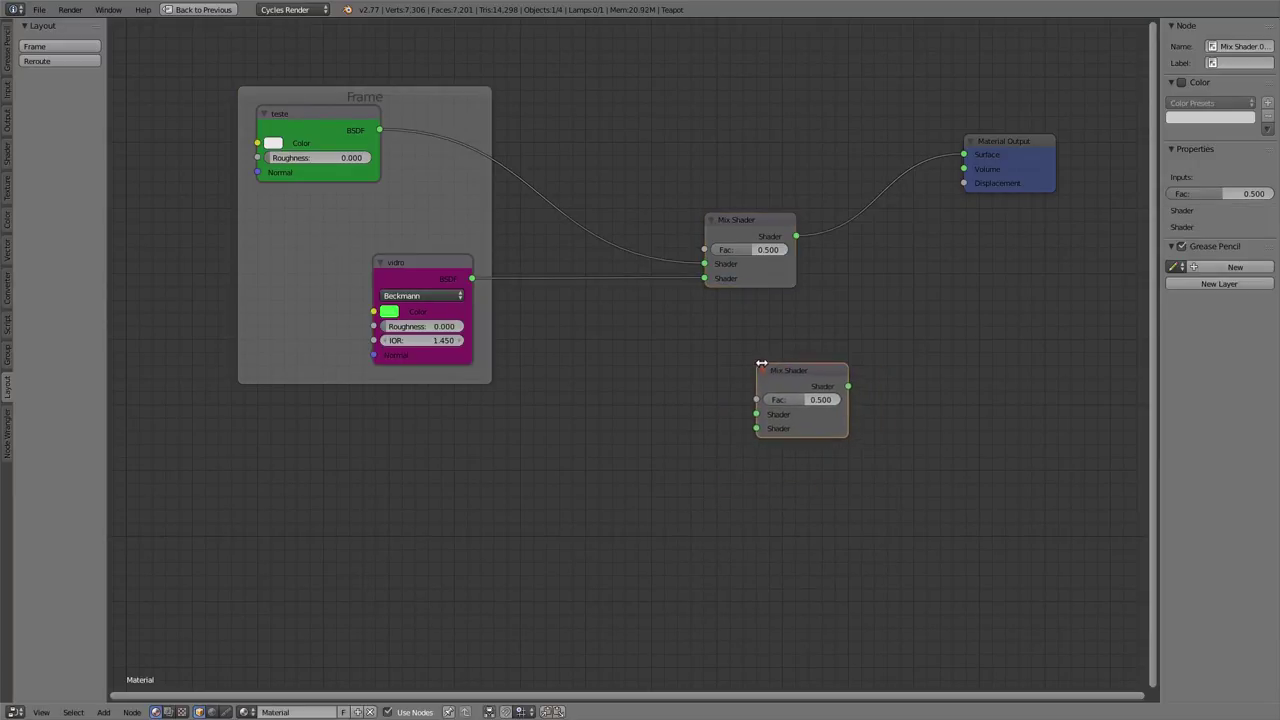
pyautogui.moveTo(820, 386); pyautogui.dragTo(913, 233)
pyautogui.moveTo(767, 226); pyautogui.dragTo(702, 215)
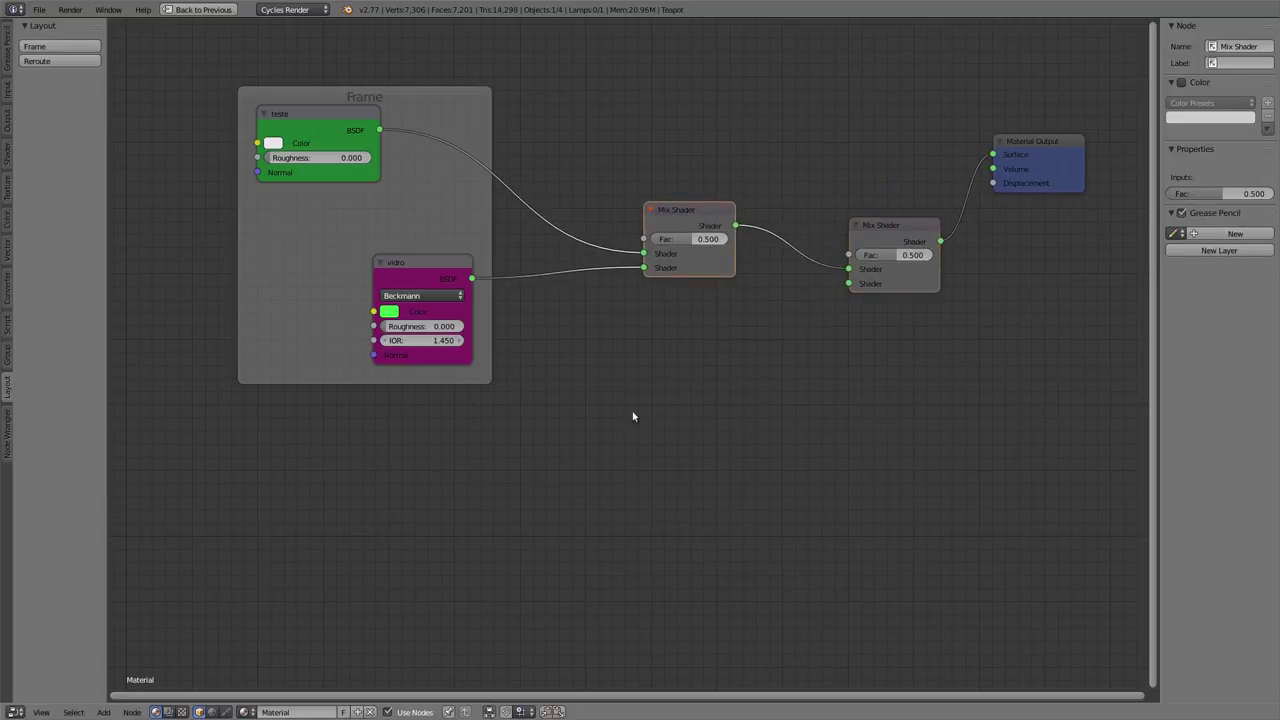
# Duplicate the "vidro" glass node, detaching the copy from the Frame and placing it below the first Mix Shader.
pyautogui.click(428, 267)
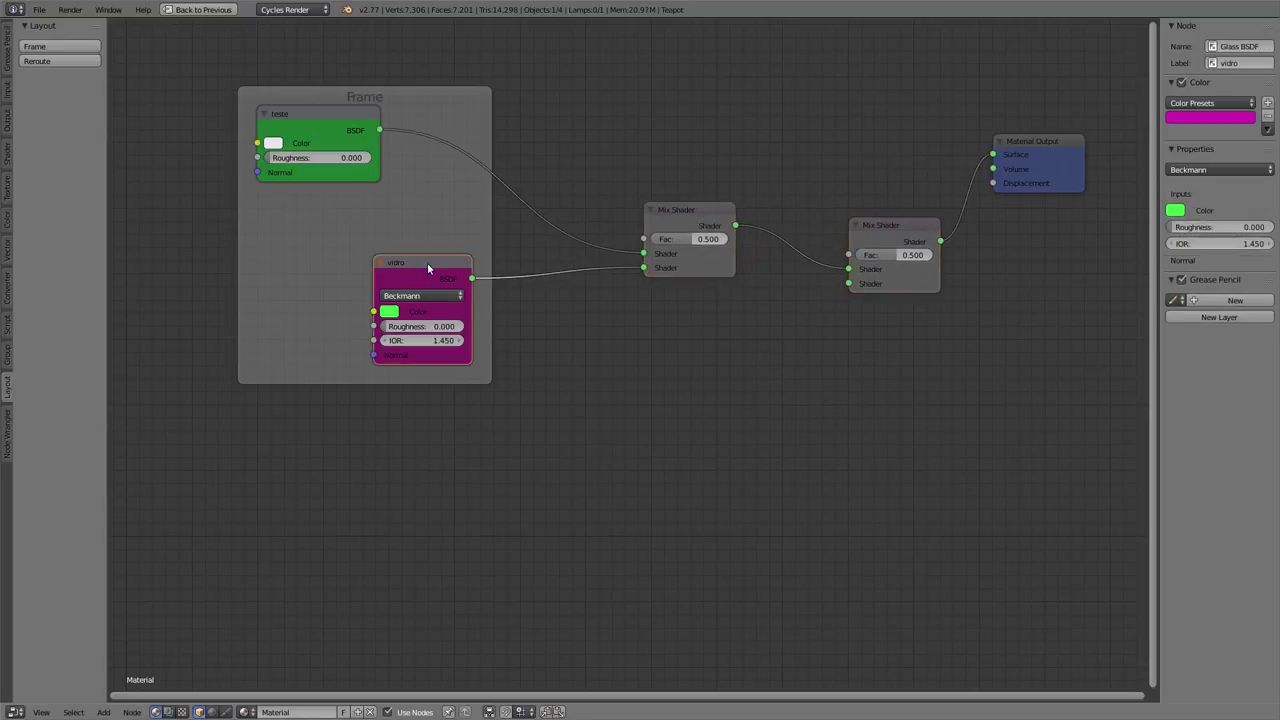
pyautogui.hotkey('shift', 'd')
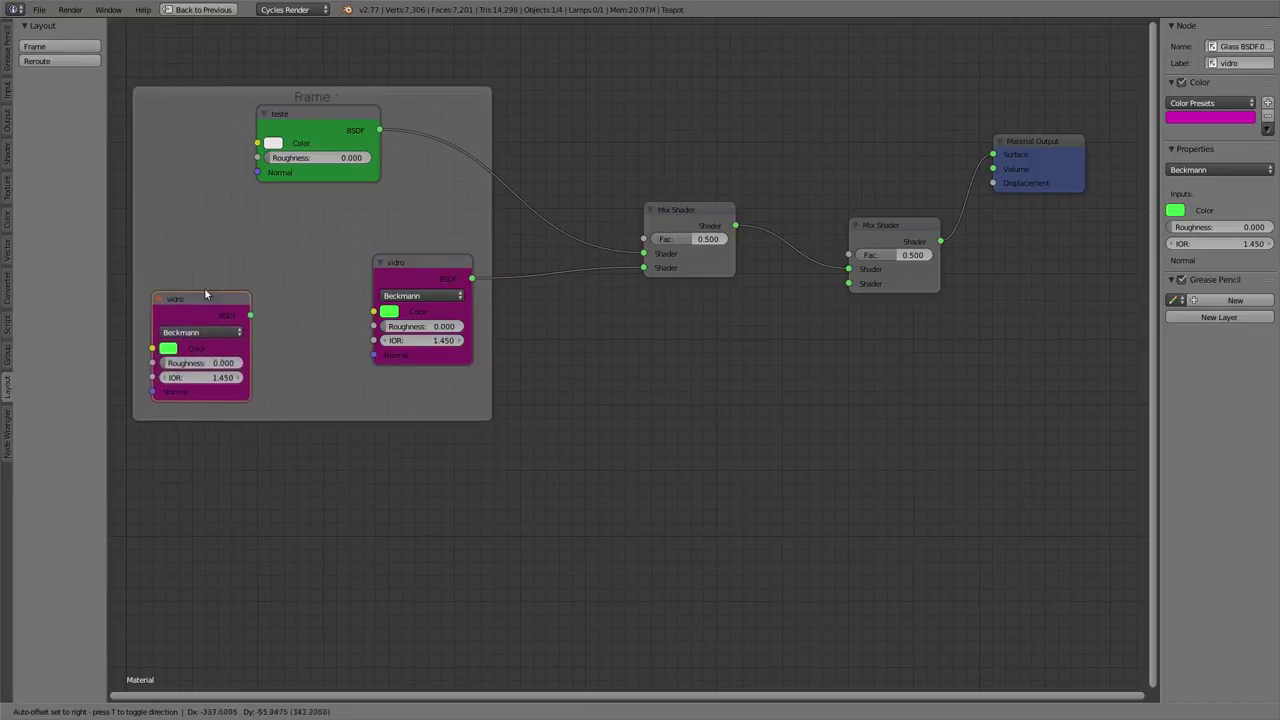
pyautogui.click(229, 386)
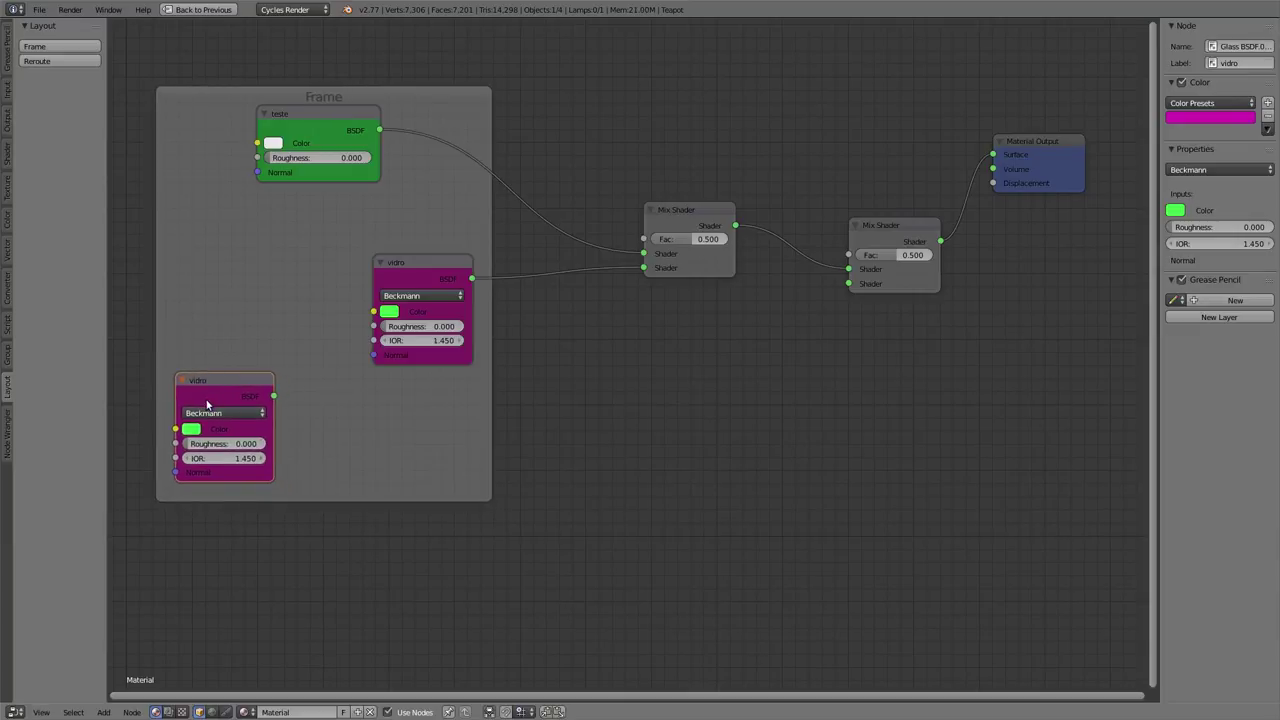
pyautogui.hotkey('alt', 'p')
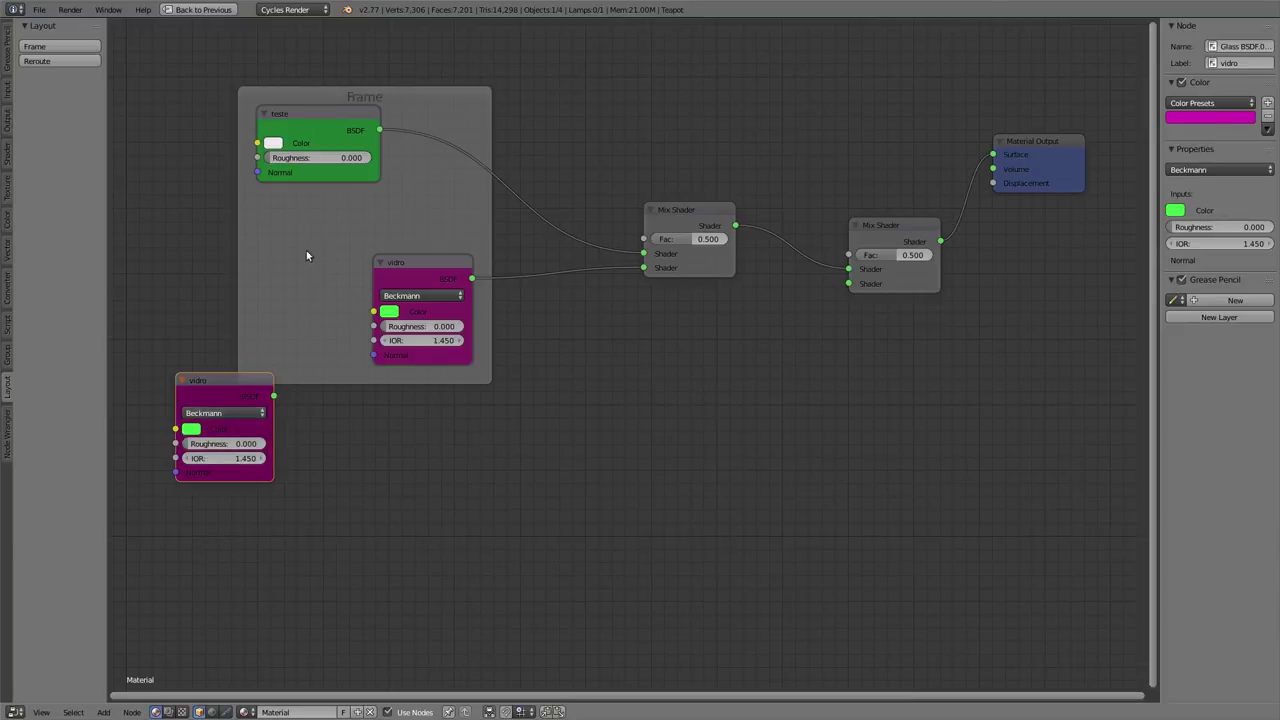
pyautogui.moveTo(223, 395); pyautogui.dragTo(594, 490)
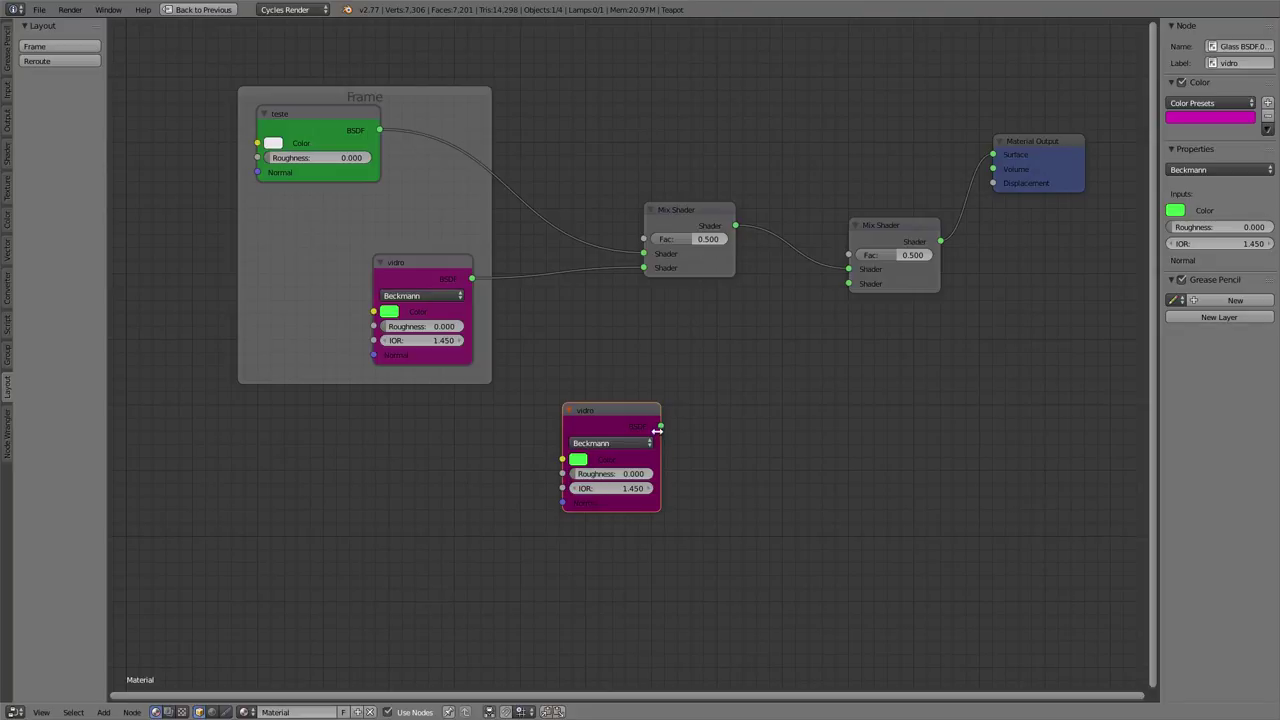
# Link the unframed "vidro" node's BSDF output to the second Mix Shader's lower Shader input and place the node beneath that mixer.
pyautogui.moveTo(658, 428); pyautogui.dragTo(862, 281)
pyautogui.moveTo(622, 436); pyautogui.dragTo(745, 425)
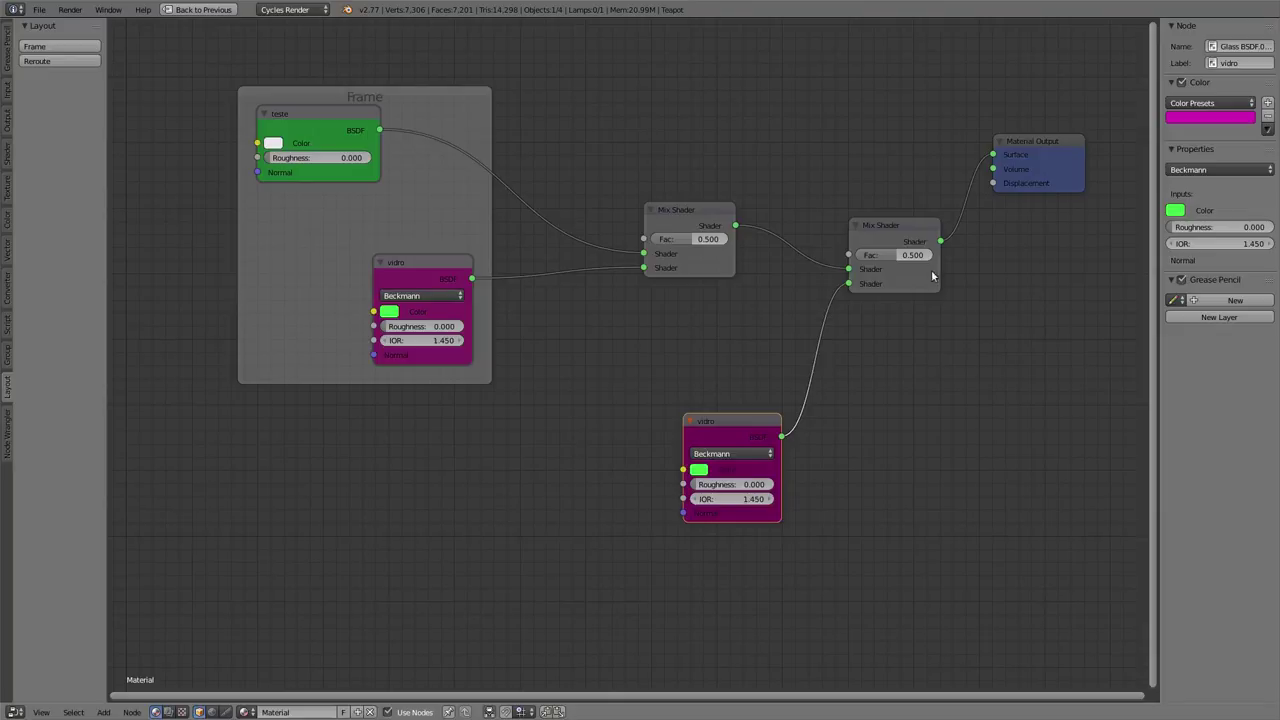
# Label the Frame holding "teste" and "vidro" as "primeiro grupo" and move it away from the Mix Shaders.
pyautogui.click(422, 94)
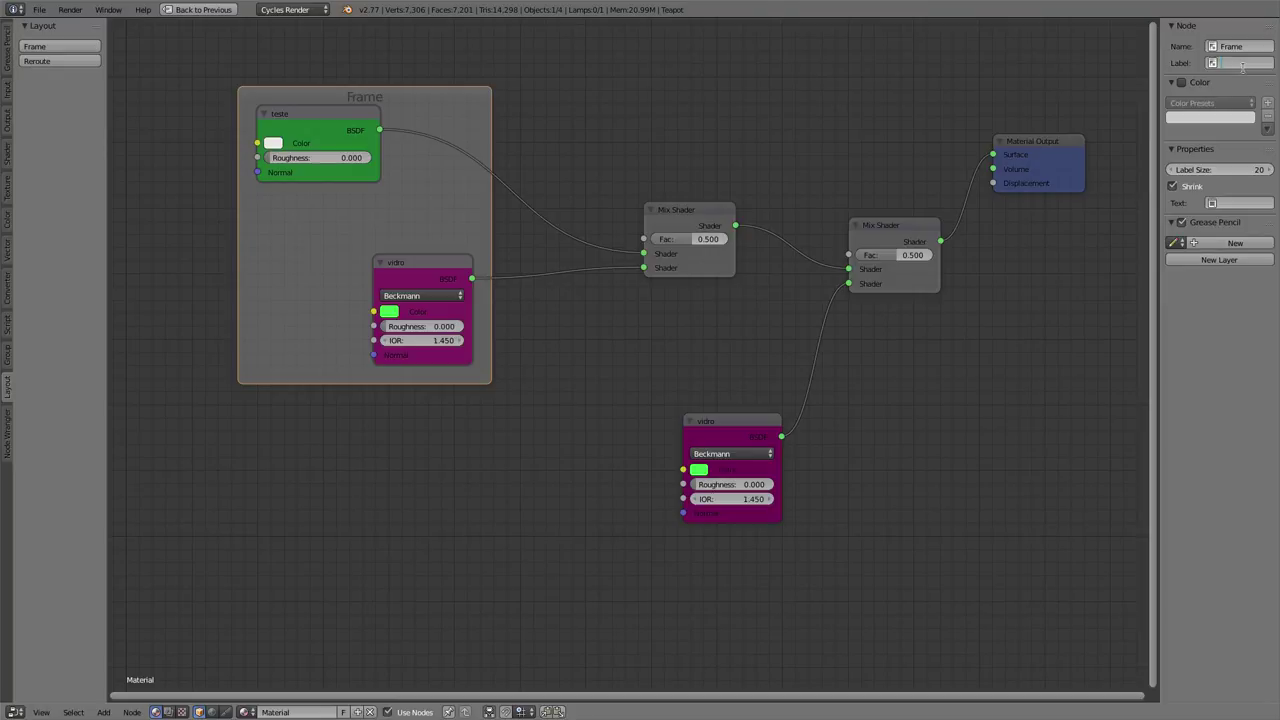
pyautogui.write('meiro grupo')
pyautogui.press('Return')
pyautogui.moveTo(402, 99); pyautogui.dragTo(290, 84)
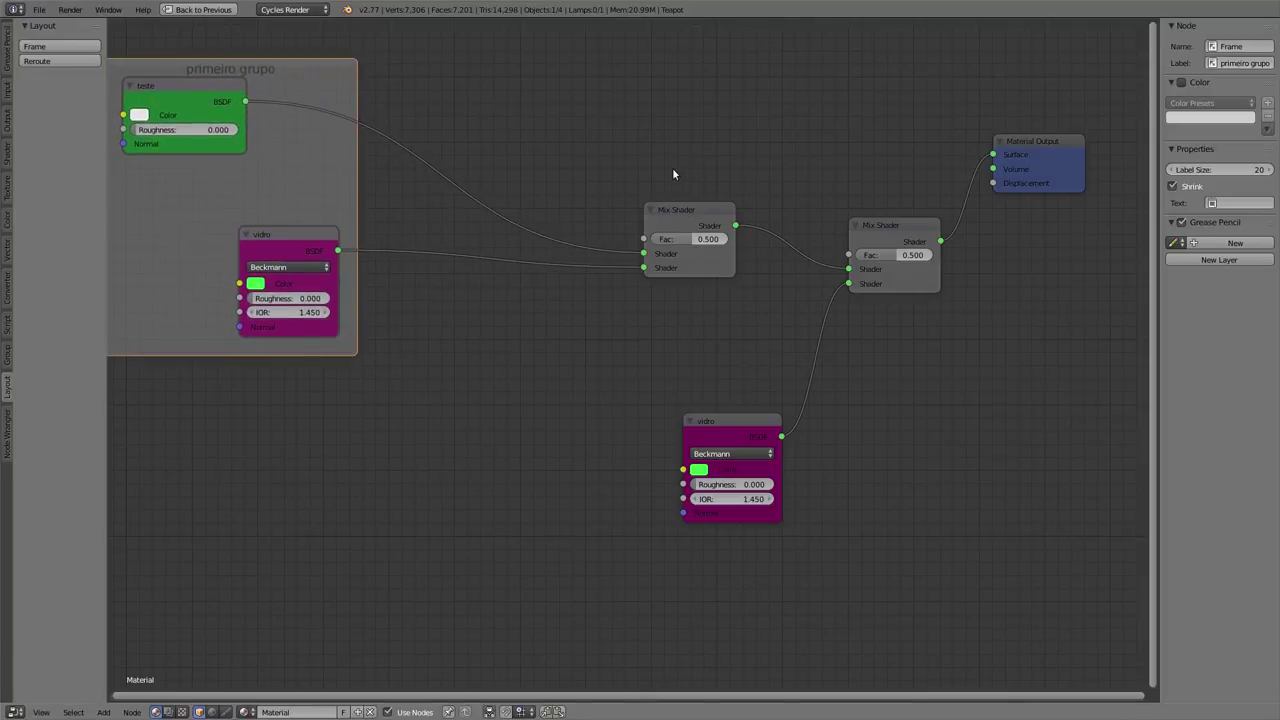
# Add a second Frame node and place it just above the first Mix Shader.
pyautogui.hotkey('shift', 'a')
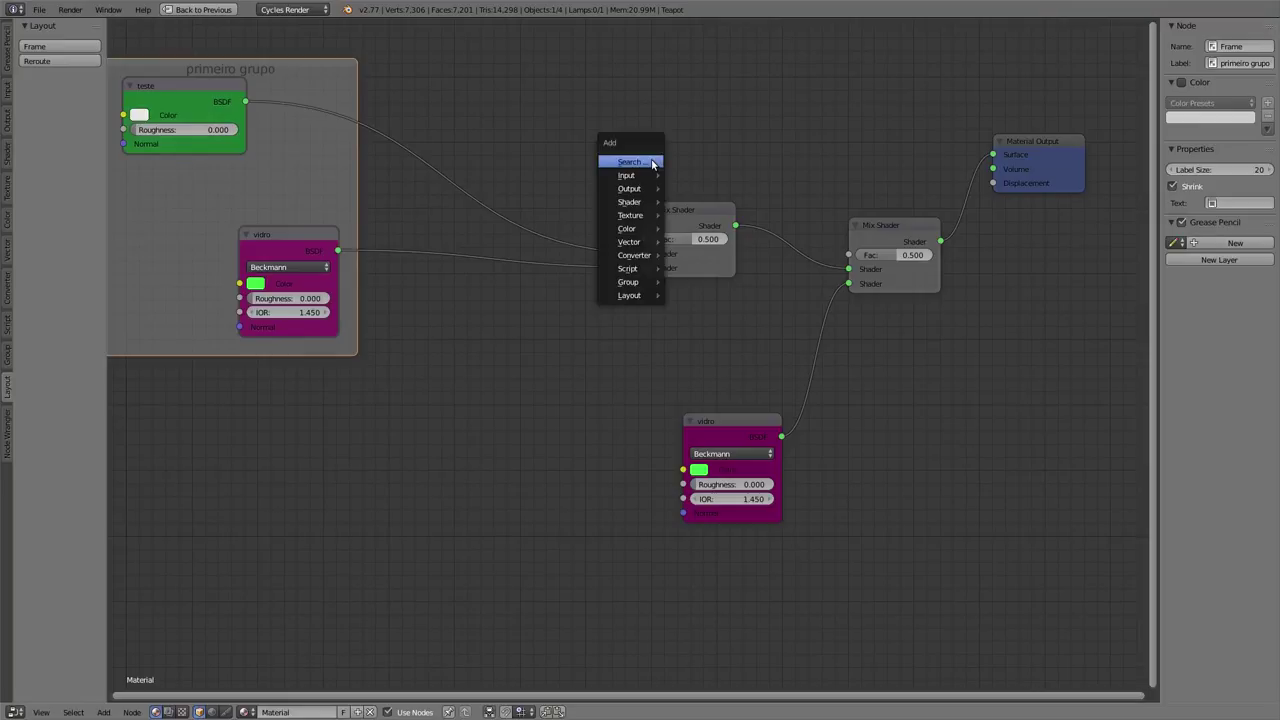
pyautogui.click(652, 162)
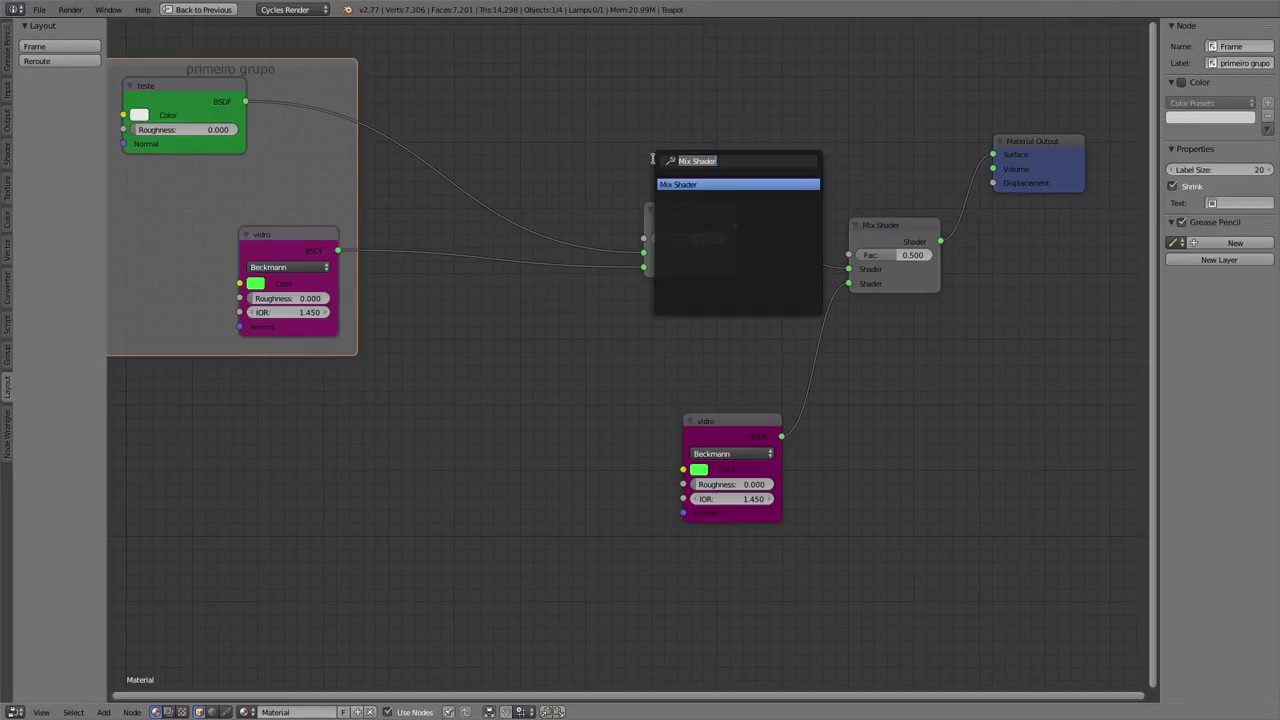
pyautogui.write('fra')
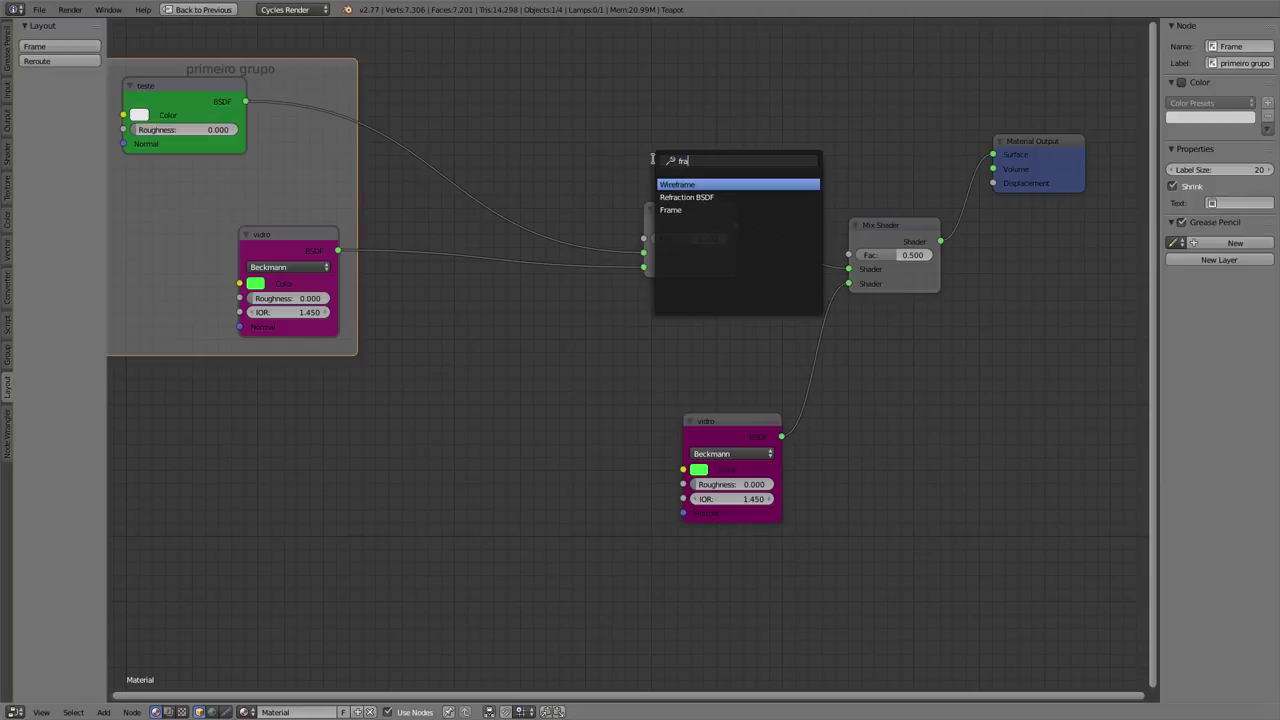
pyautogui.write('me')
pyautogui.click(686, 197)
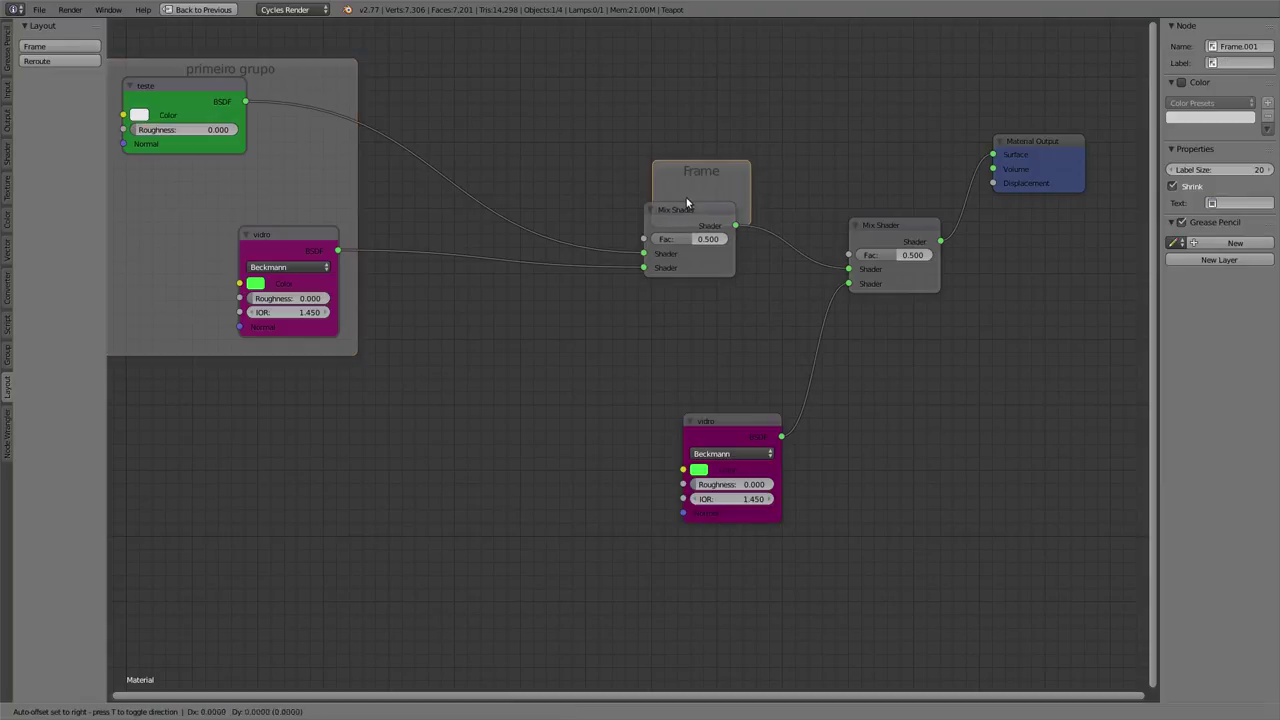
pyautogui.click(657, 144)
# Parent both Mix Shader nodes to the new Frame.
pyautogui.click(673, 211)
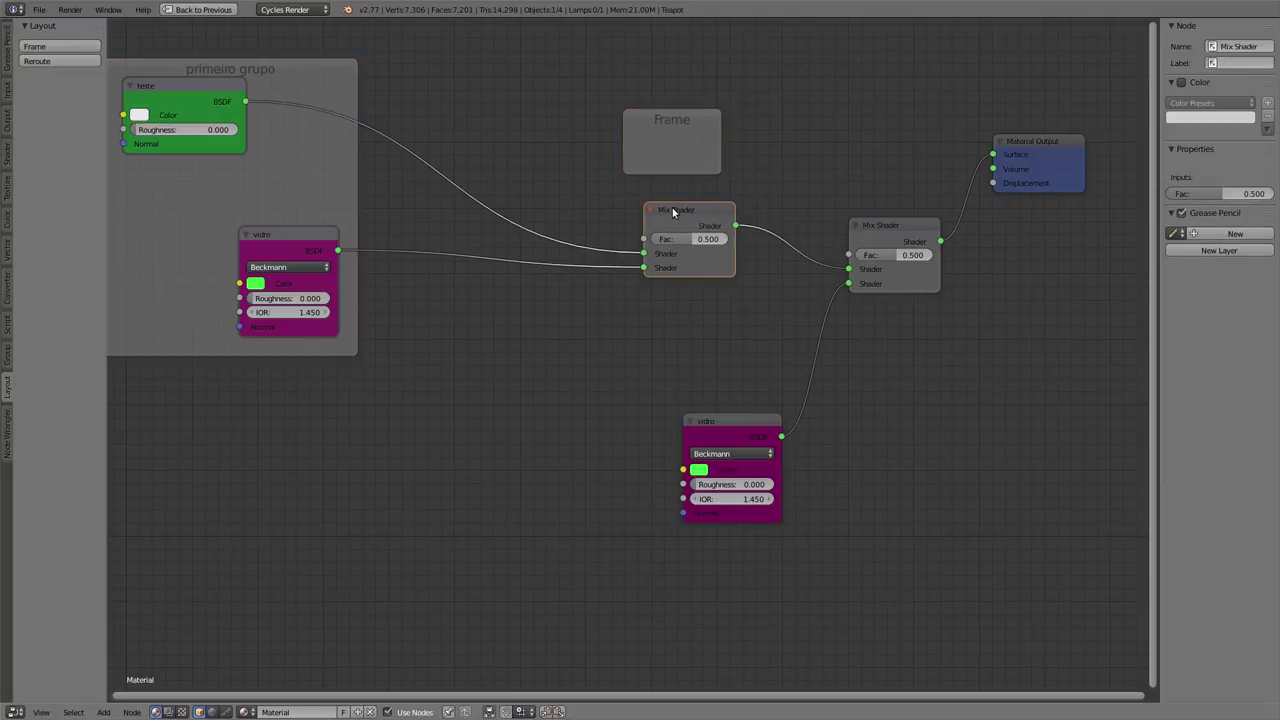
pyautogui.keyDown('shift'); pyautogui.click(884, 232); pyautogui.keyUp('shift')
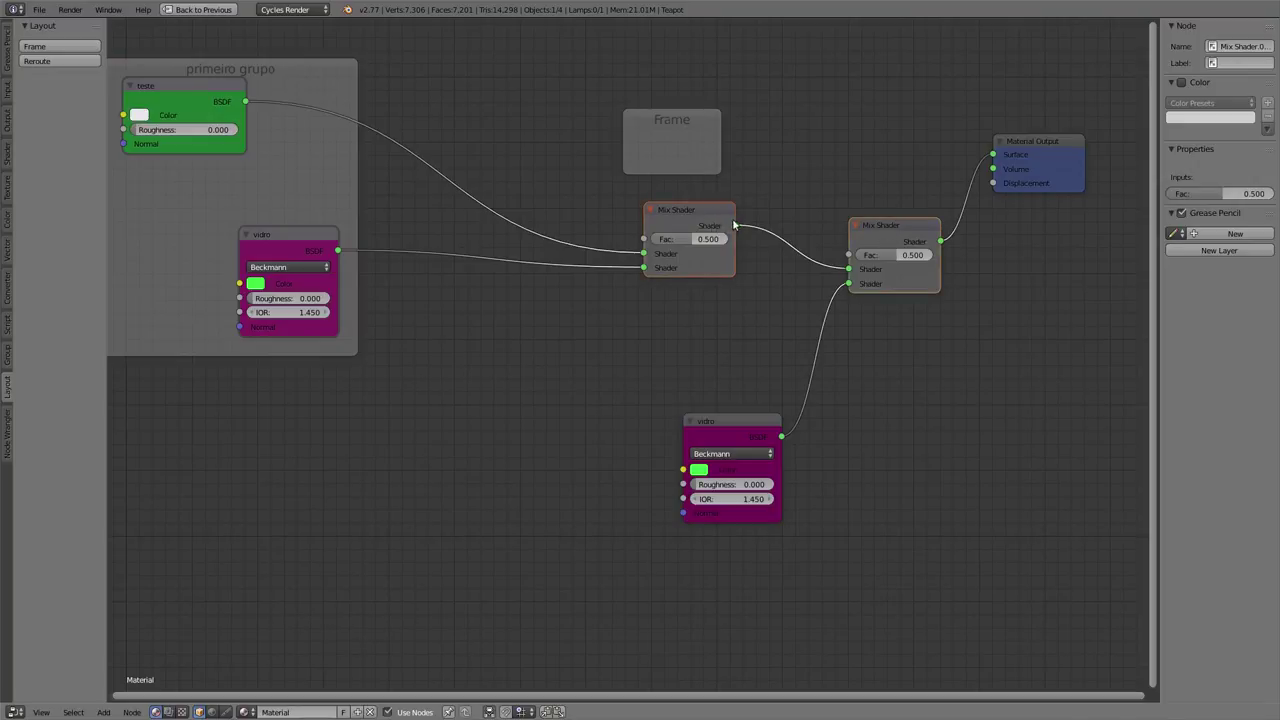
pyautogui.keyDown('shift'); pyautogui.click(706, 122); pyautogui.keyUp('shift')
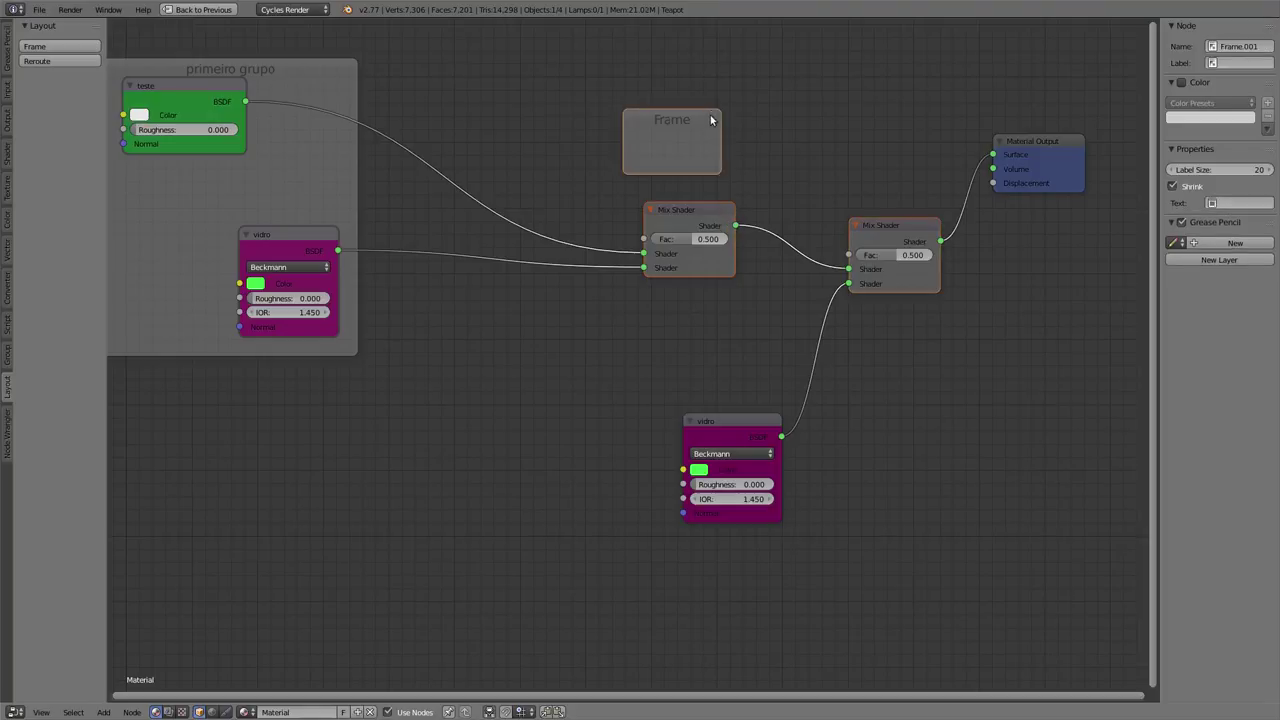
pyautogui.hotkey('ctrl', 'p')
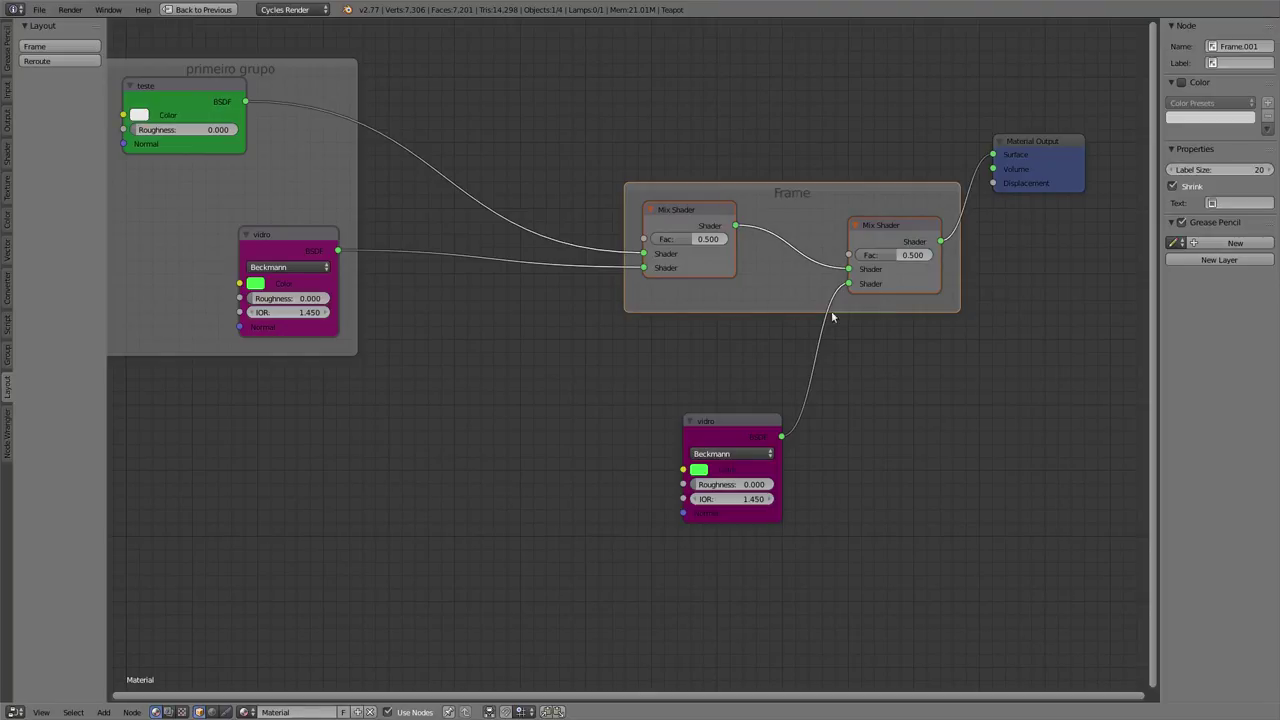
# Label the Frame around the Mix Shaders "misturador" and move it closer to the "primeiro grupo" frame.
pyautogui.click(818, 195)
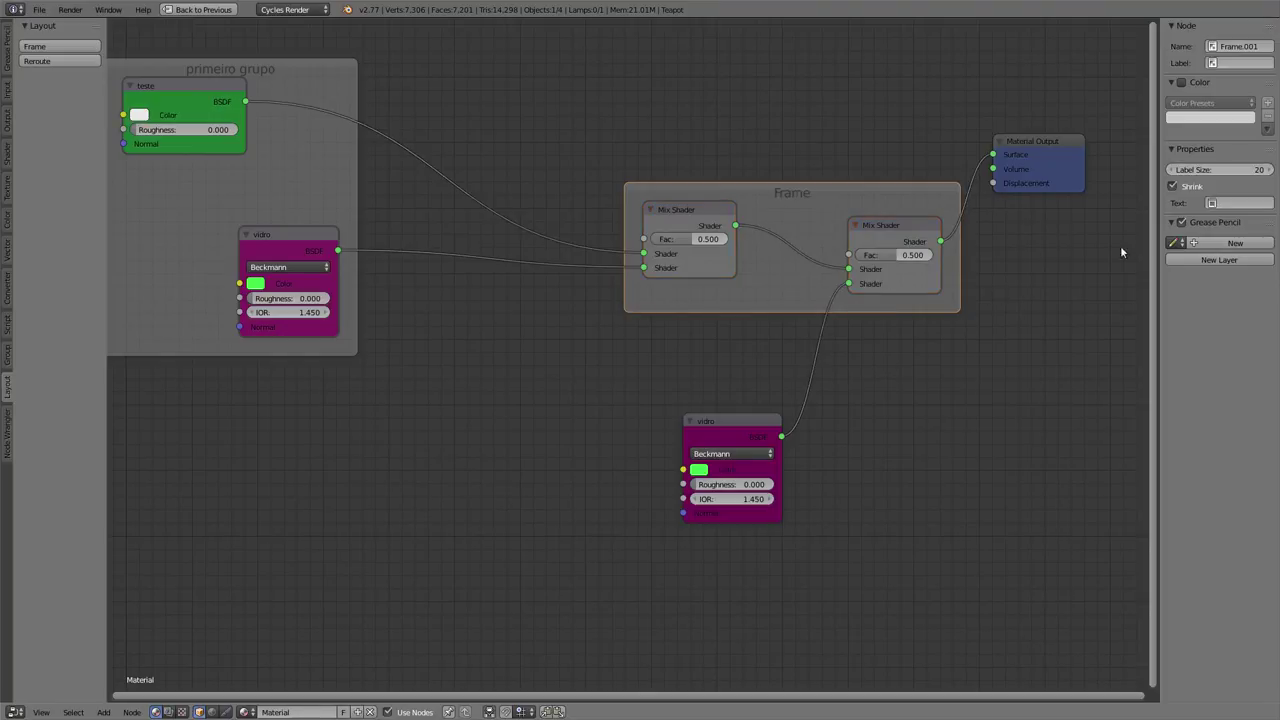
pyautogui.click(1235, 64)
pyautogui.write('misturador')
pyautogui.press('Return')
pyautogui.moveTo(765, 200); pyautogui.dragTo(697, 206)
# Enable a custom color on the "primeiro grupo" frame and set it to a soft green.
pyautogui.scroll(-2, 236, 209)
pyautogui.moveTo(609, 277); pyautogui.dragTo(717, 320, button='middle')
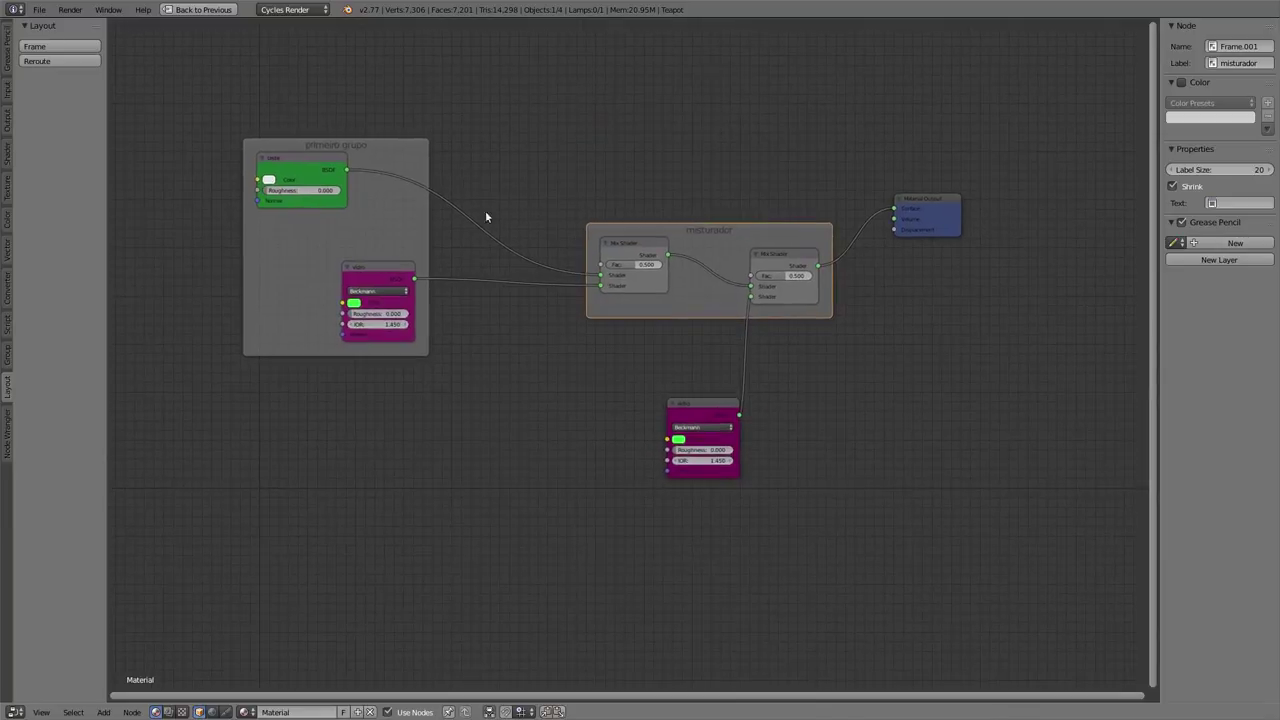
pyautogui.click(424, 148)
pyautogui.click(1181, 82)
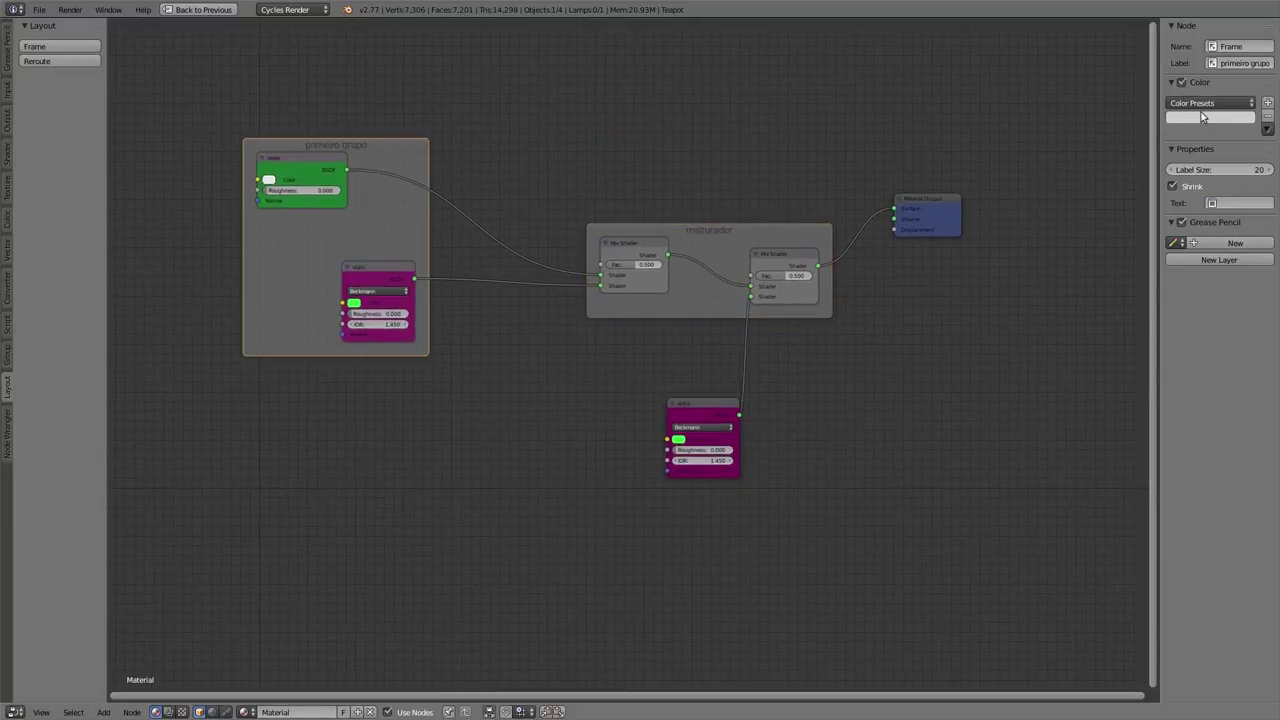
pyautogui.click(1210, 117)
pyautogui.click(1177, 149)
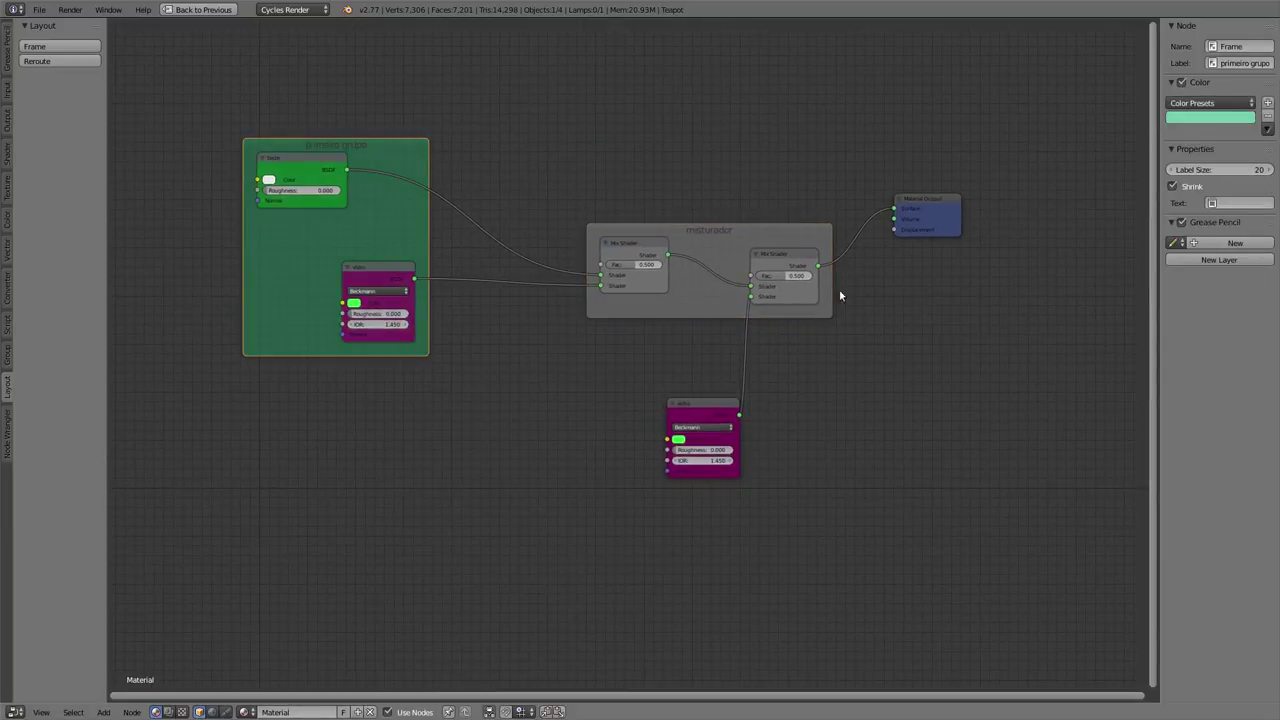
# Enable a custom color on the "misturador" frame and set it to blue, RGB 0.200, 0.354, 0.608.
pyautogui.click(800, 243)
pyautogui.click(1181, 82)
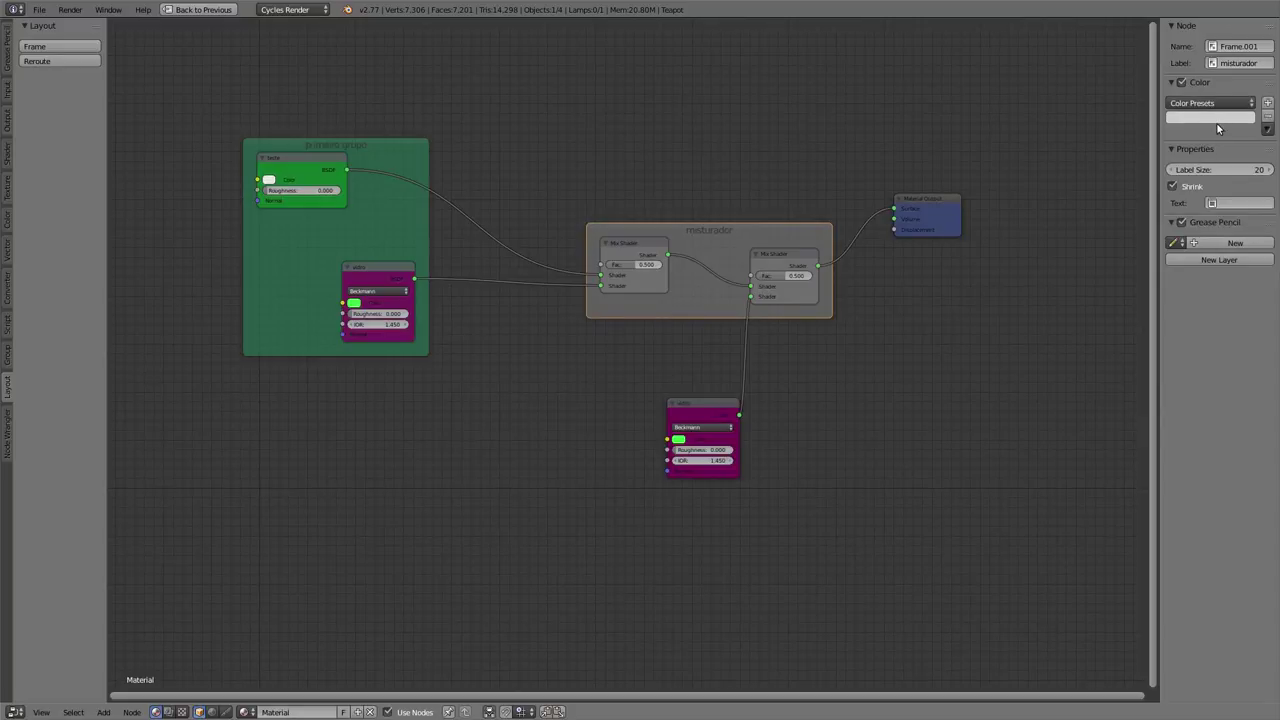
pyautogui.click(1219, 119)
pyautogui.moveTo(1235, 175)
pyautogui.mouseDown()
pyautogui.moveTo(1215, 152)
pyautogui.moveTo(1196, 163)
pyautogui.mouseUp()
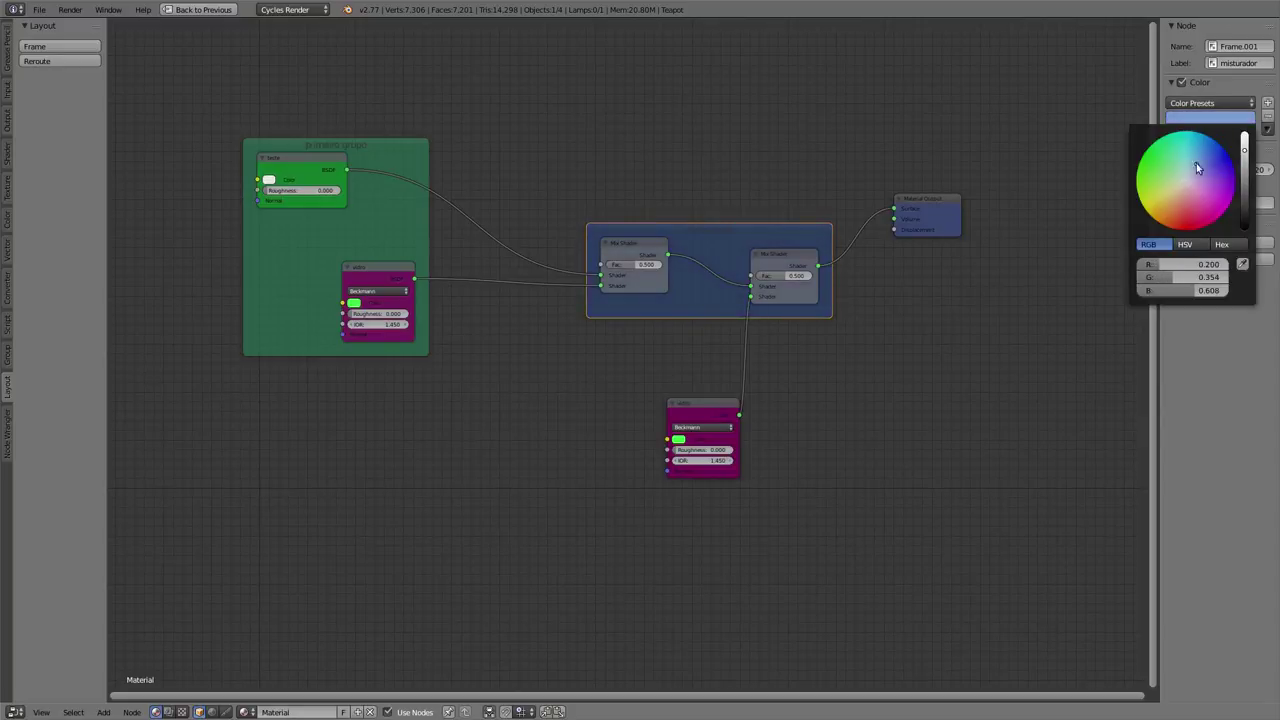
# Move the Material Output node farther away from the "misturador" frame, keeping it linked.
pyautogui.scroll(3, 642, 330)
pyautogui.scroll(-2, 645, 325)
pyautogui.keyDown('ctrl'); pyautogui.scroll(-5, 690, 220); pyautogui.keyUp('ctrl')
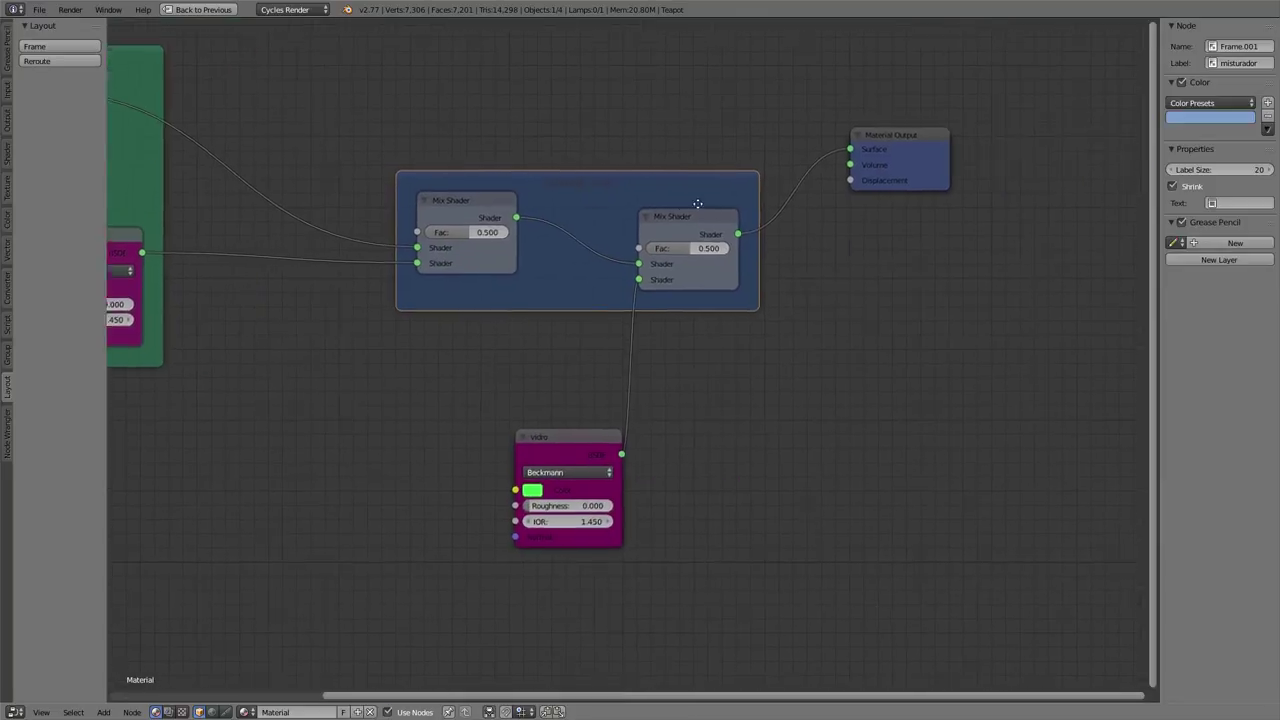
pyautogui.click(810, 150)
pyautogui.moveTo(810, 150); pyautogui.dragTo(1005, 179)
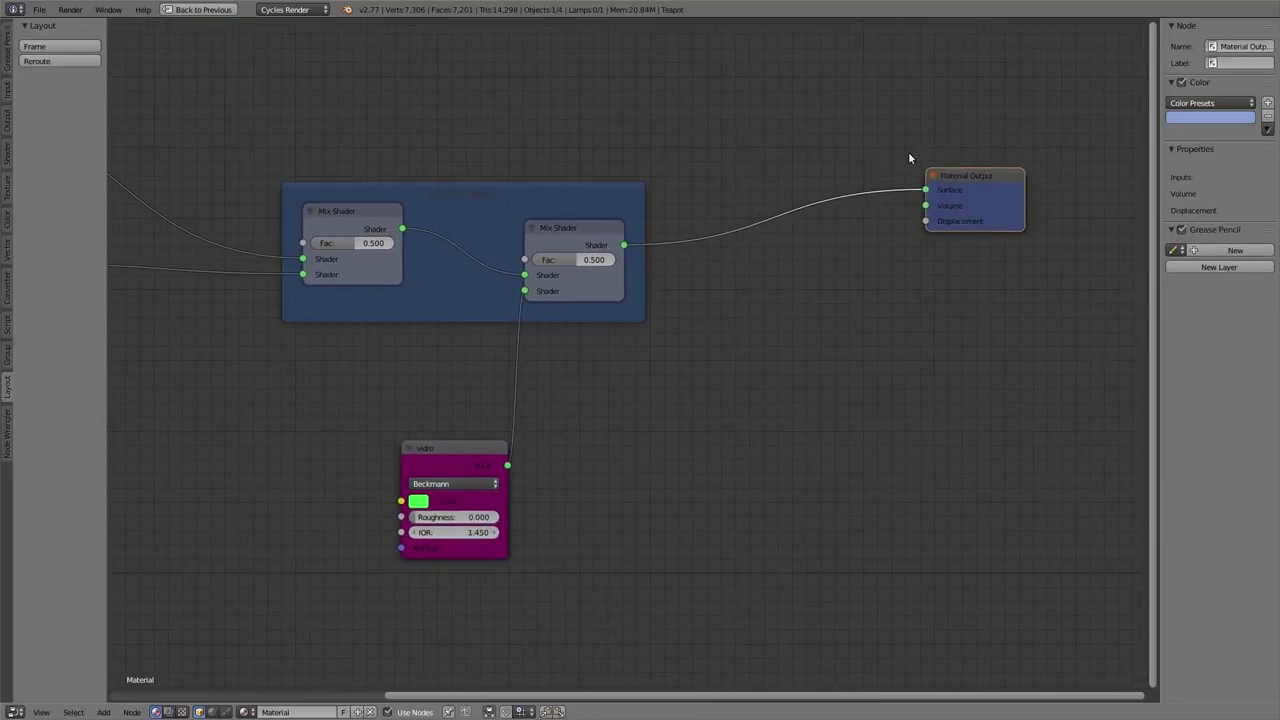
# Move the unframed "vidro" node into the space below and between the green and blue frames.
pyautogui.scroll(-2, 533, 270)
pyautogui.scroll(2, 533, 270)
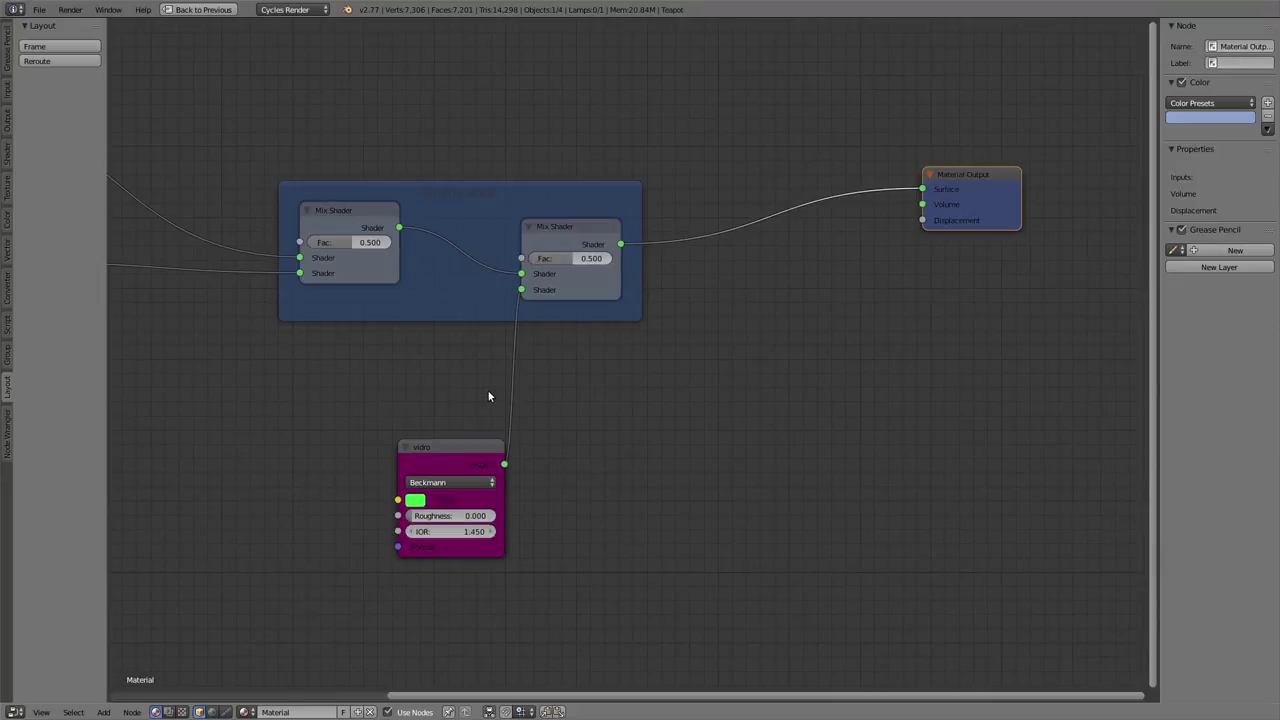
pyautogui.scroll(-3, 489, 392)
pyautogui.moveTo(486, 364); pyautogui.dragTo(559, 360, button='middle')
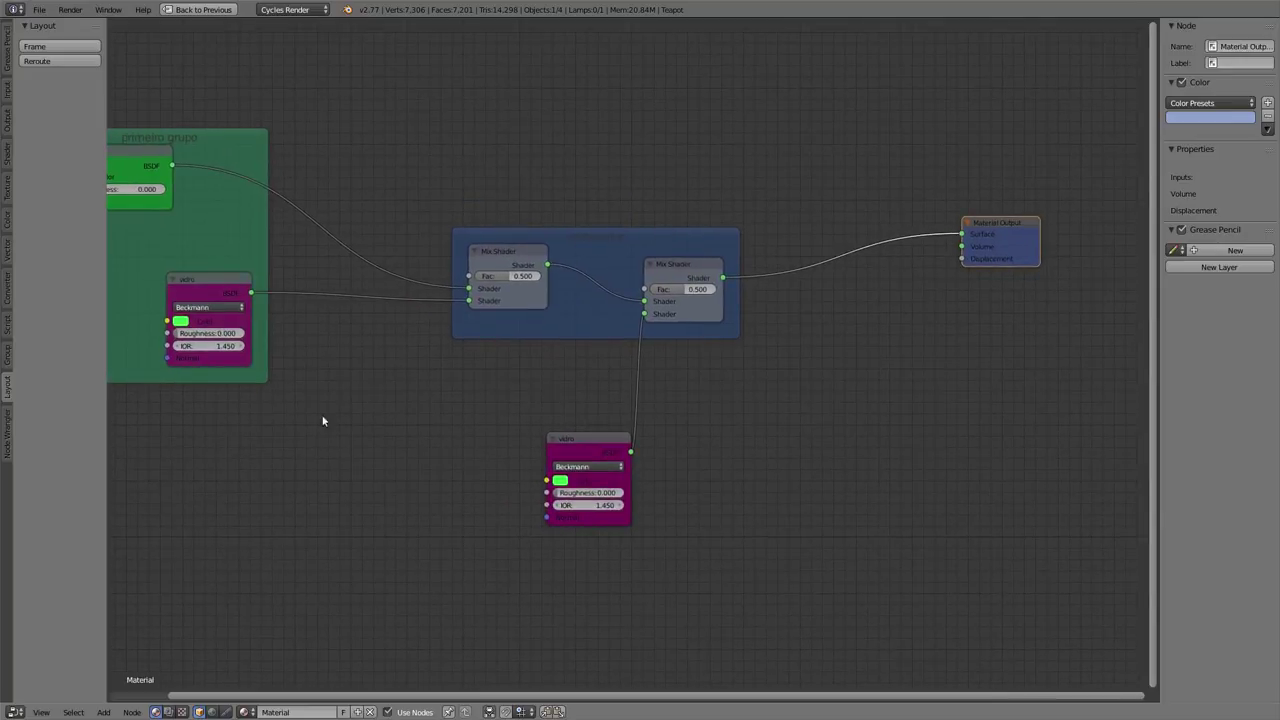
pyautogui.scroll(-4, 323, 420)
pyautogui.moveTo(349, 427); pyautogui.dragTo(430, 416, button='middle')
pyautogui.moveTo(591, 422); pyautogui.dragTo(495, 404)
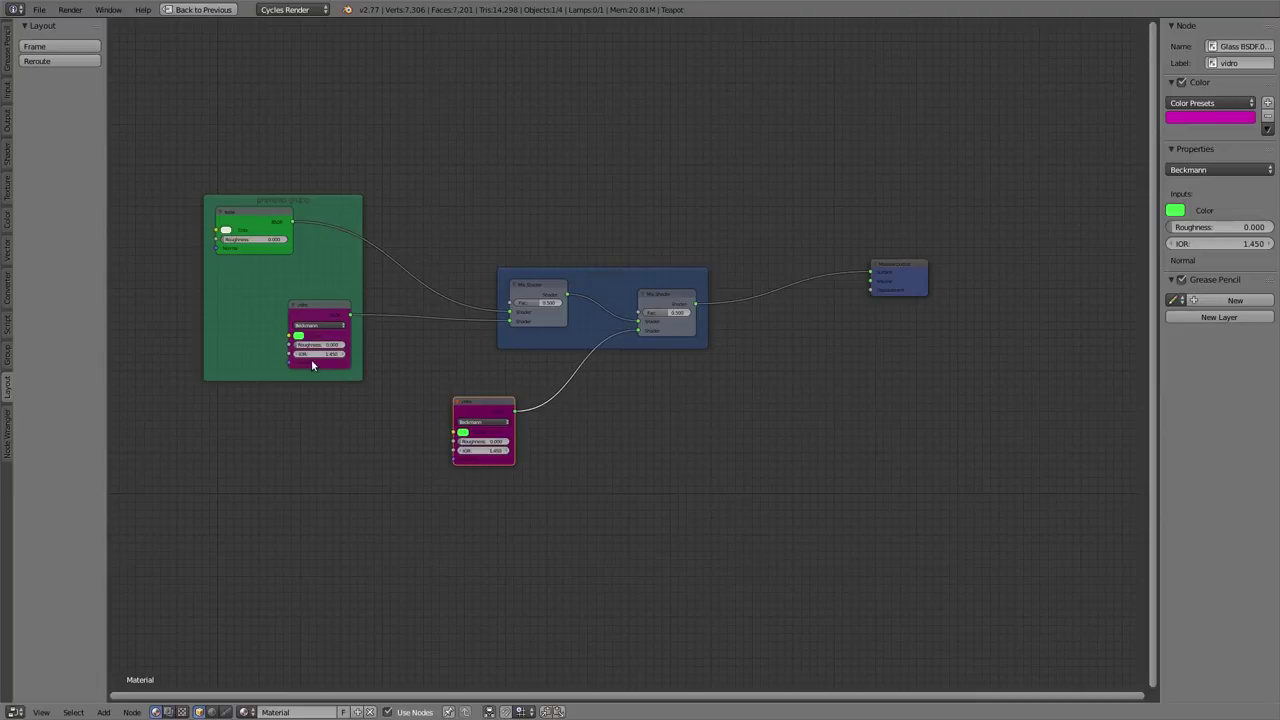
# Cut the link from the framed "vidro" node to the first Mix Shader and move "teste" closer to "vidro" inside the green frame.
pyautogui.moveTo(410, 304)
pyautogui.keyDown('ctrl'); pyautogui.mouseDown(button='right')
pyautogui.moveTo(447, 458)
pyautogui.moveTo(438, 492)
pyautogui.mouseUp(button='right'); pyautogui.keyUp('ctrl')
pyautogui.scroll(3, 292, 222)
pyautogui.scroll(-1, 292, 222)
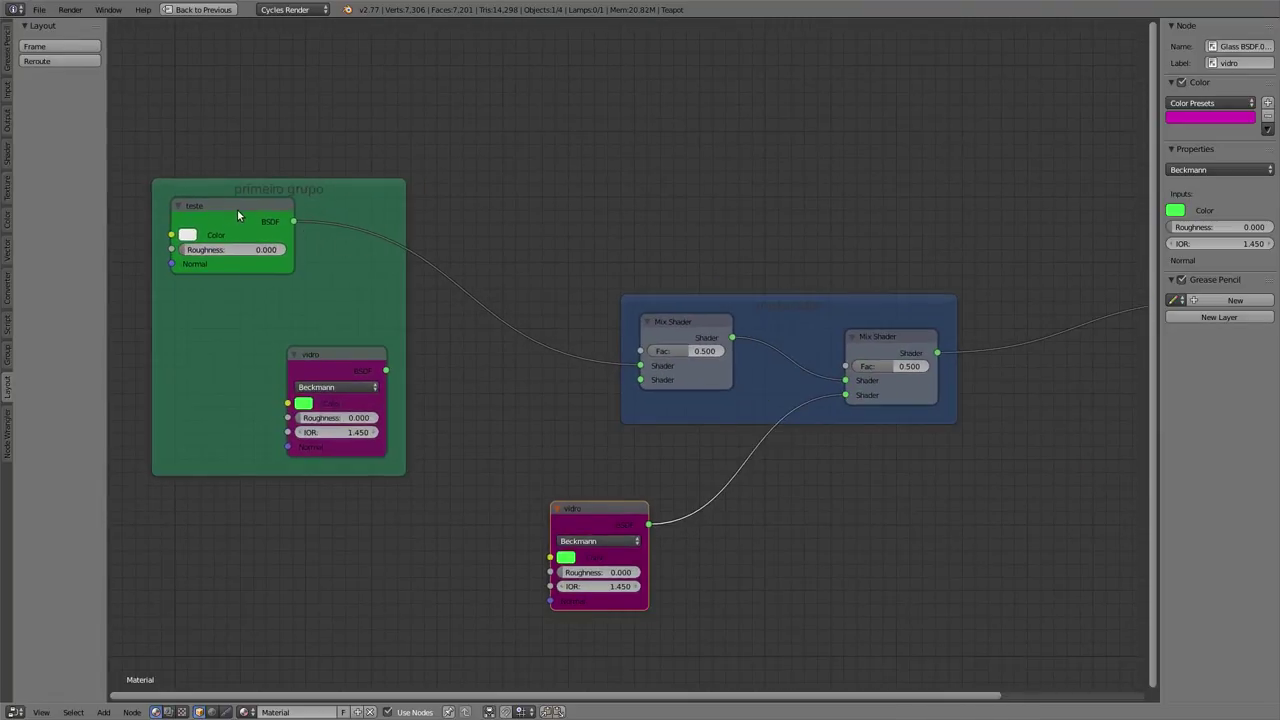
pyautogui.moveTo(237, 214); pyautogui.dragTo(296, 252)
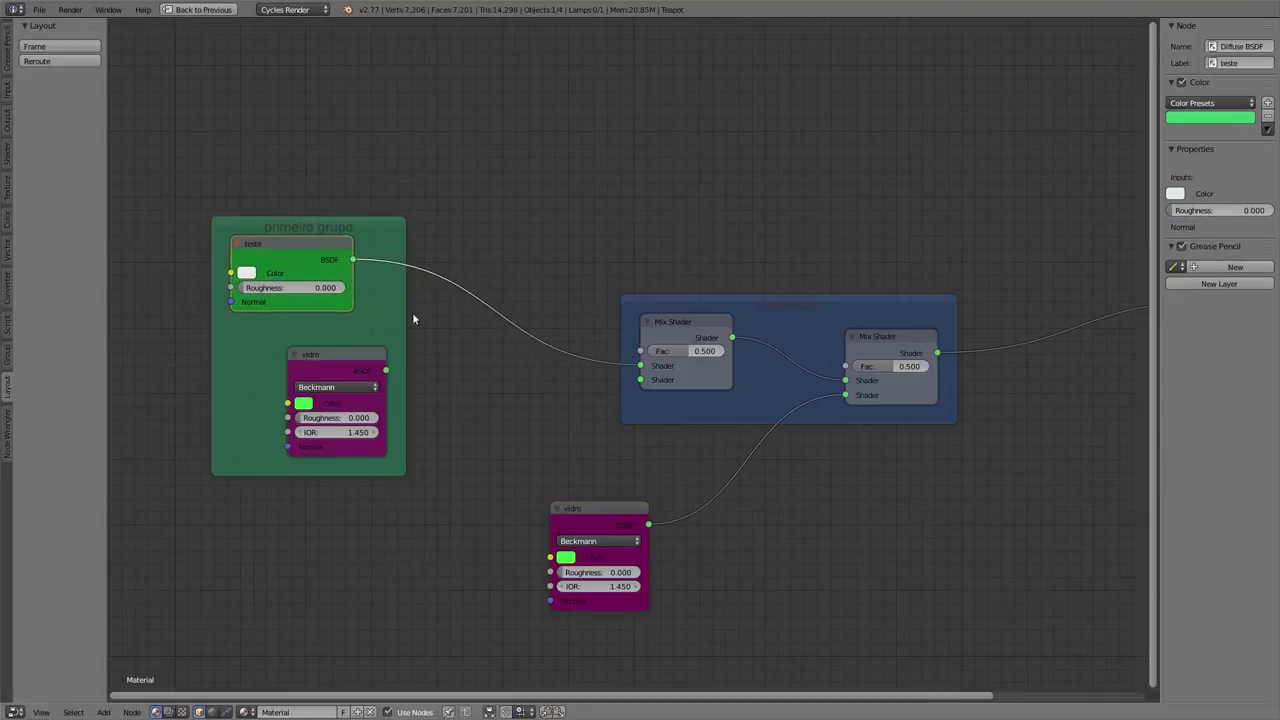
# Pull the unframed "vidro" node off its link to below the green frame, and link "teste" to the second Mix Shader's lower Shader input.
pyautogui.keyDown('alt'); pyautogui.moveTo(608, 517); pyautogui.dragTo(397, 528); pyautogui.keyUp('alt')
pyautogui.moveTo(352, 259); pyautogui.dragTo(855, 397)
# Move the second Mix Shader well below the first one and cut its direct link from "teste".
pyautogui.moveTo(886, 338); pyautogui.dragTo(828, 540)
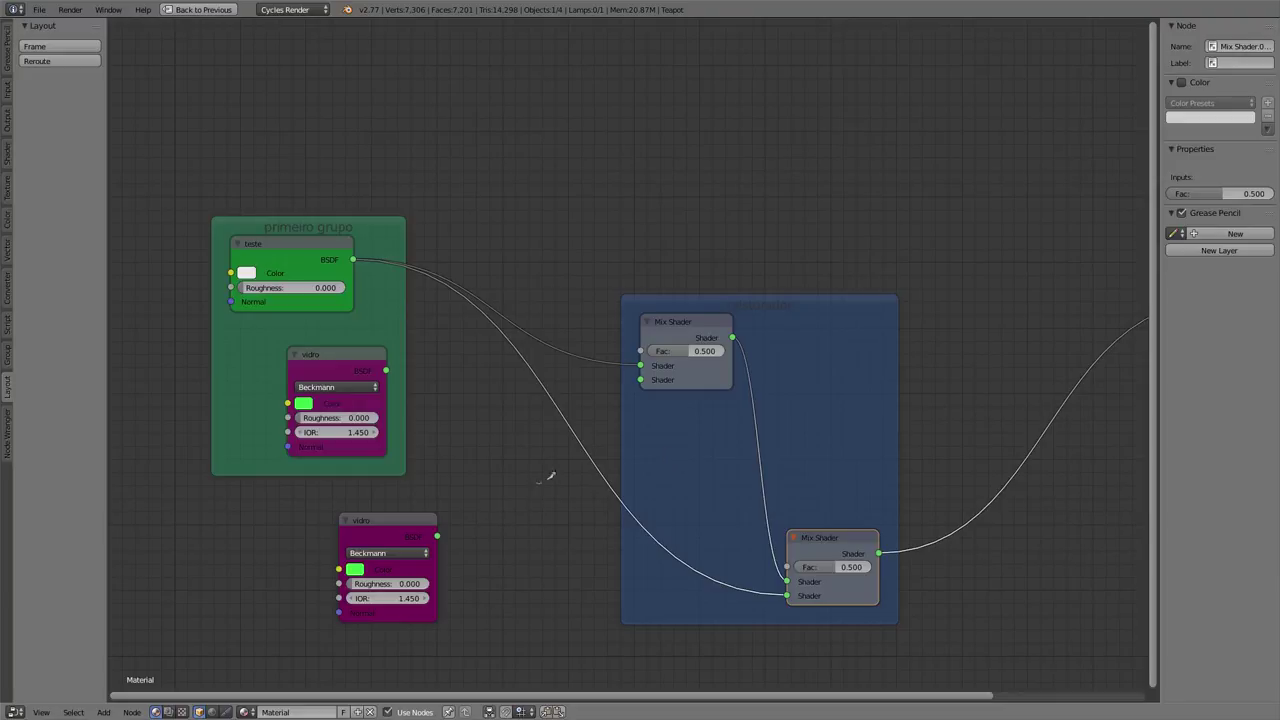
pyautogui.keyDown('ctrl'); pyautogui.moveTo(548, 478); pyautogui.dragTo(604, 428, button='right'); pyautogui.keyUp('ctrl')
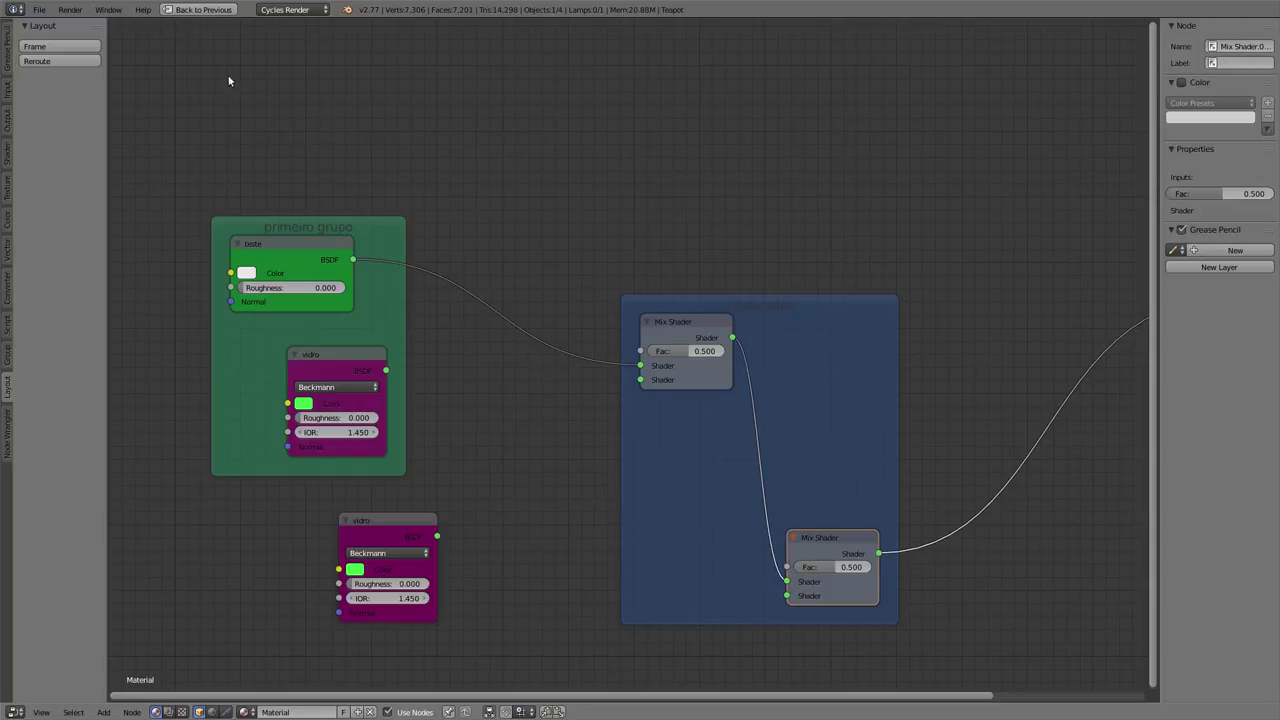
# Insert a Reroute node on the link from "teste" to the first Mix Shader and link it to the second Mix Shader's lower Shader input.
pyautogui.click(56, 62)
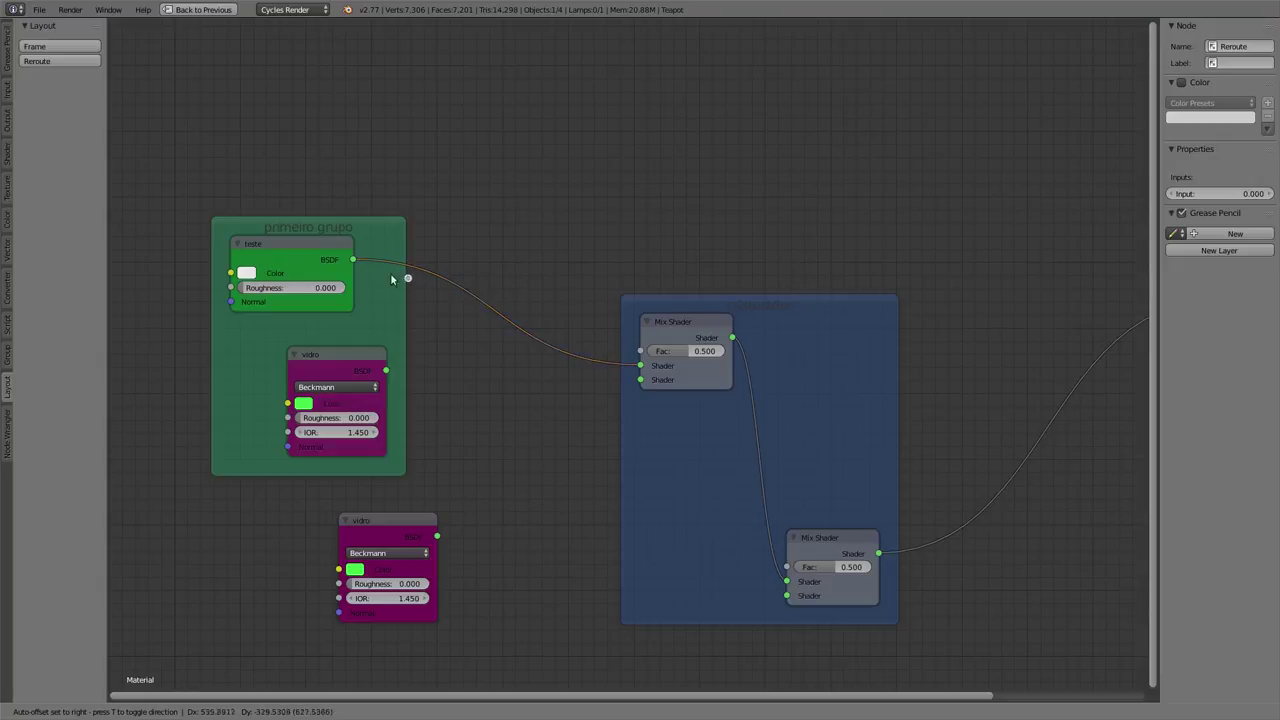
pyautogui.click(520, 331)
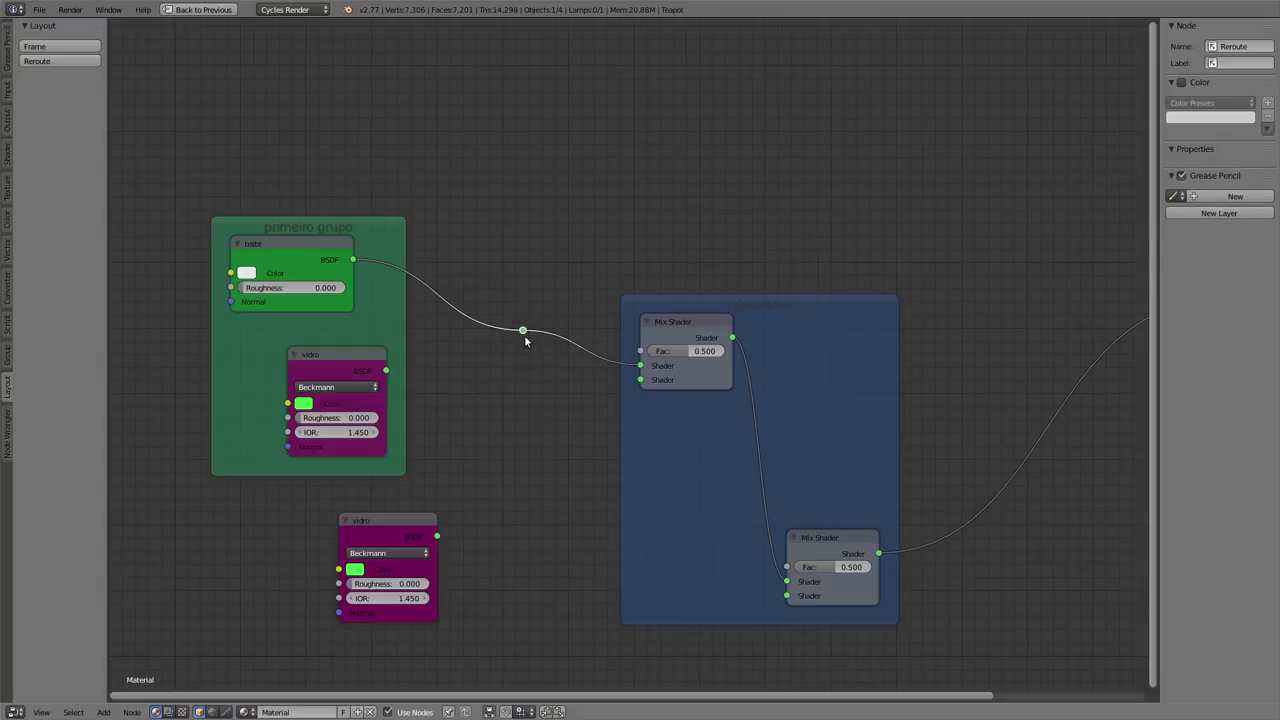
pyautogui.moveTo(522, 331); pyautogui.dragTo(792, 597)
# Rearrange the Mix Shaders in the blue frame, raising both and shifting the second one farther from the Reroute point.
pyautogui.moveTo(692, 320); pyautogui.dragTo(740, 224)
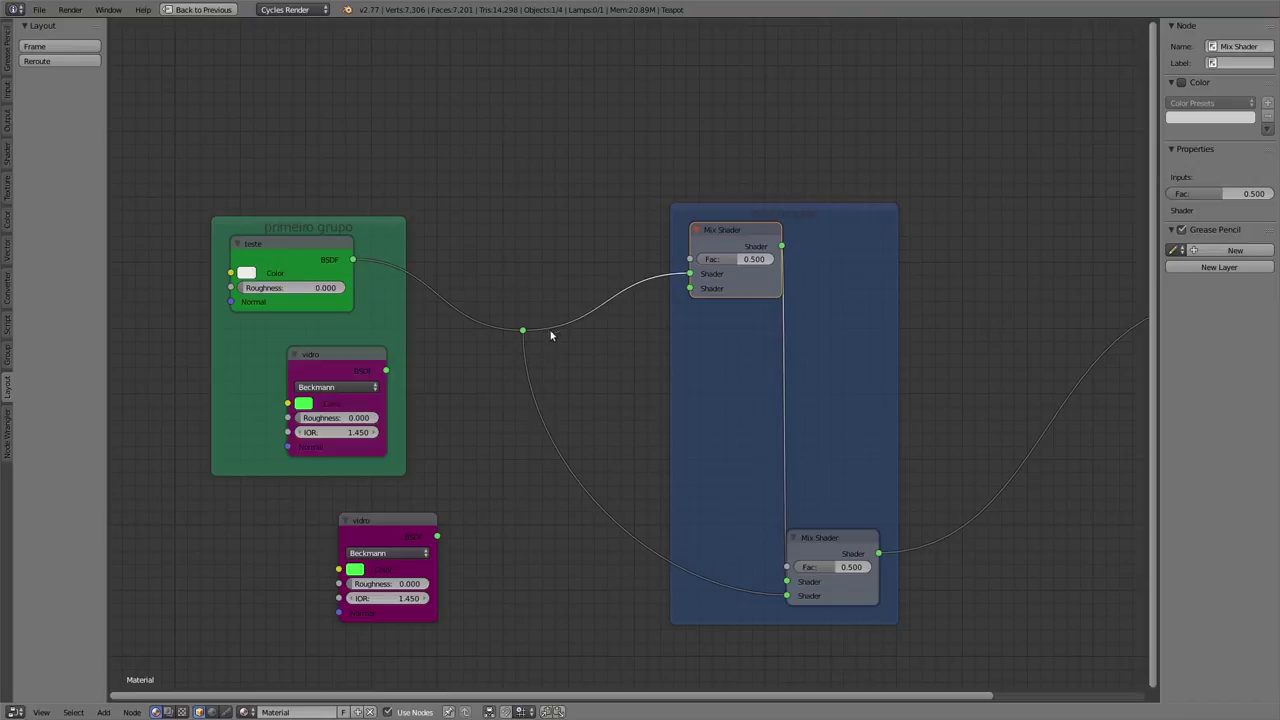
pyautogui.click(522, 330)
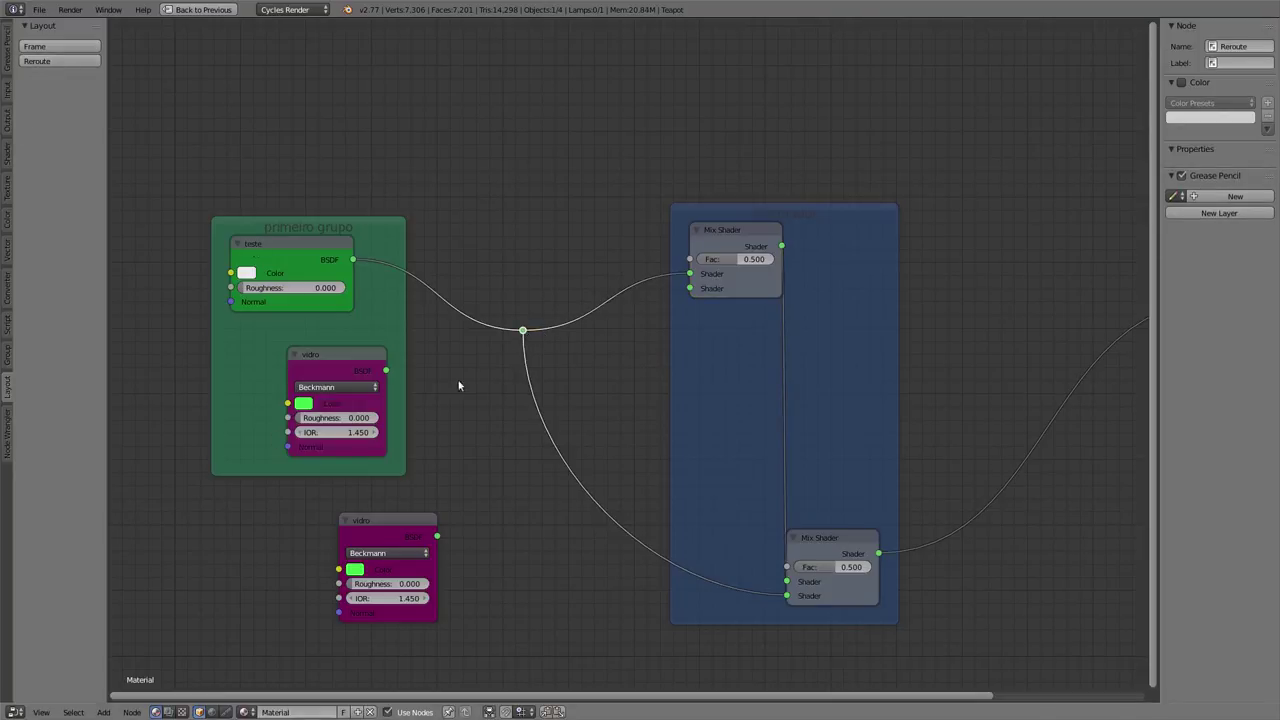
pyautogui.moveTo(744, 231)
pyautogui.mouseDown()
pyautogui.moveTo(620, 271)
pyautogui.moveTo(717, 259)
pyautogui.moveTo(735, 223)
pyautogui.mouseUp()
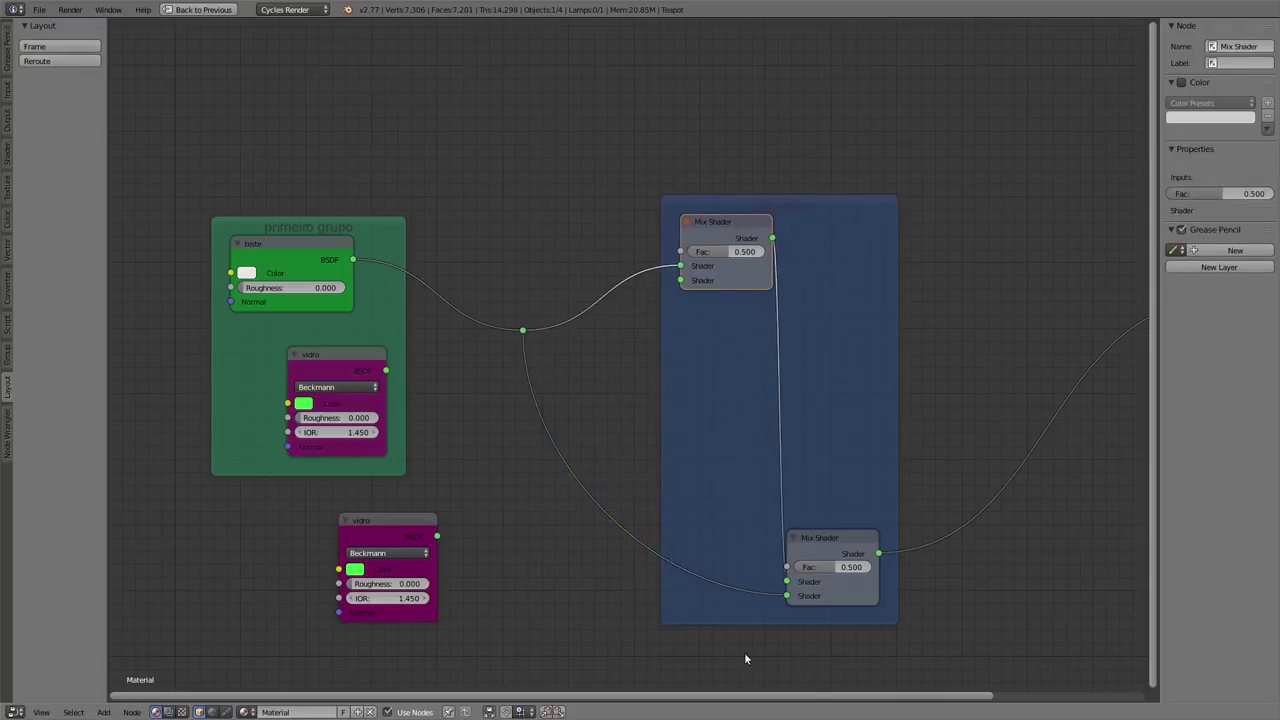
pyautogui.moveTo(846, 532); pyautogui.dragTo(908, 388)
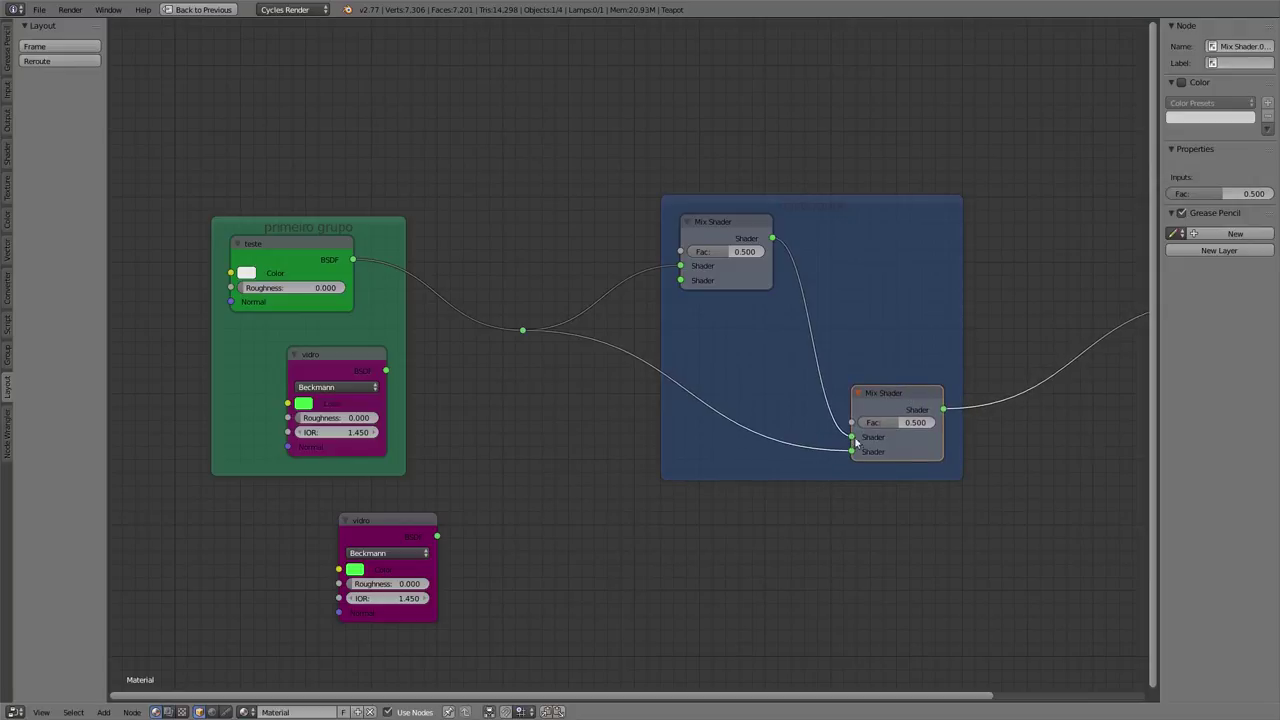